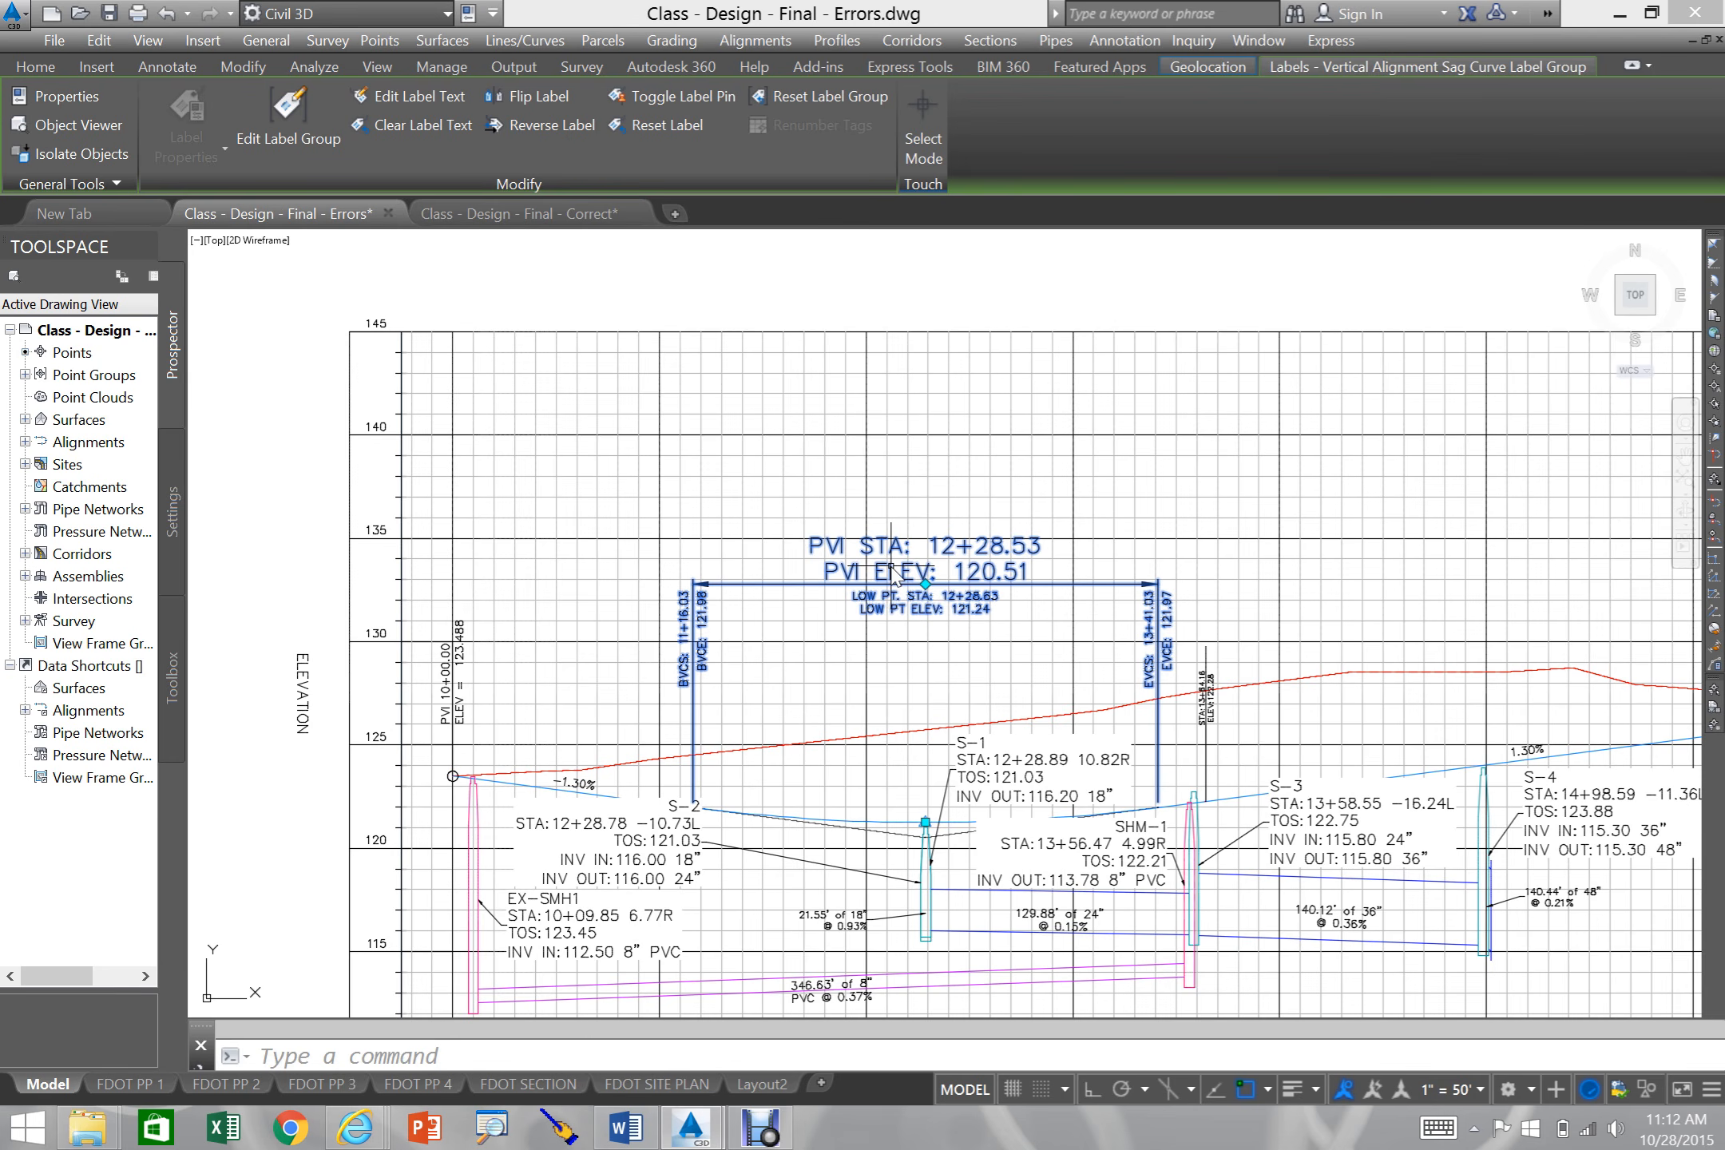
- Open the Crest & Sag w HP and LP label style for editing from the Crest Curves entry of the Proposed Road 1 profile labels
{"action": "right_click", "coordinate": [892, 568]}
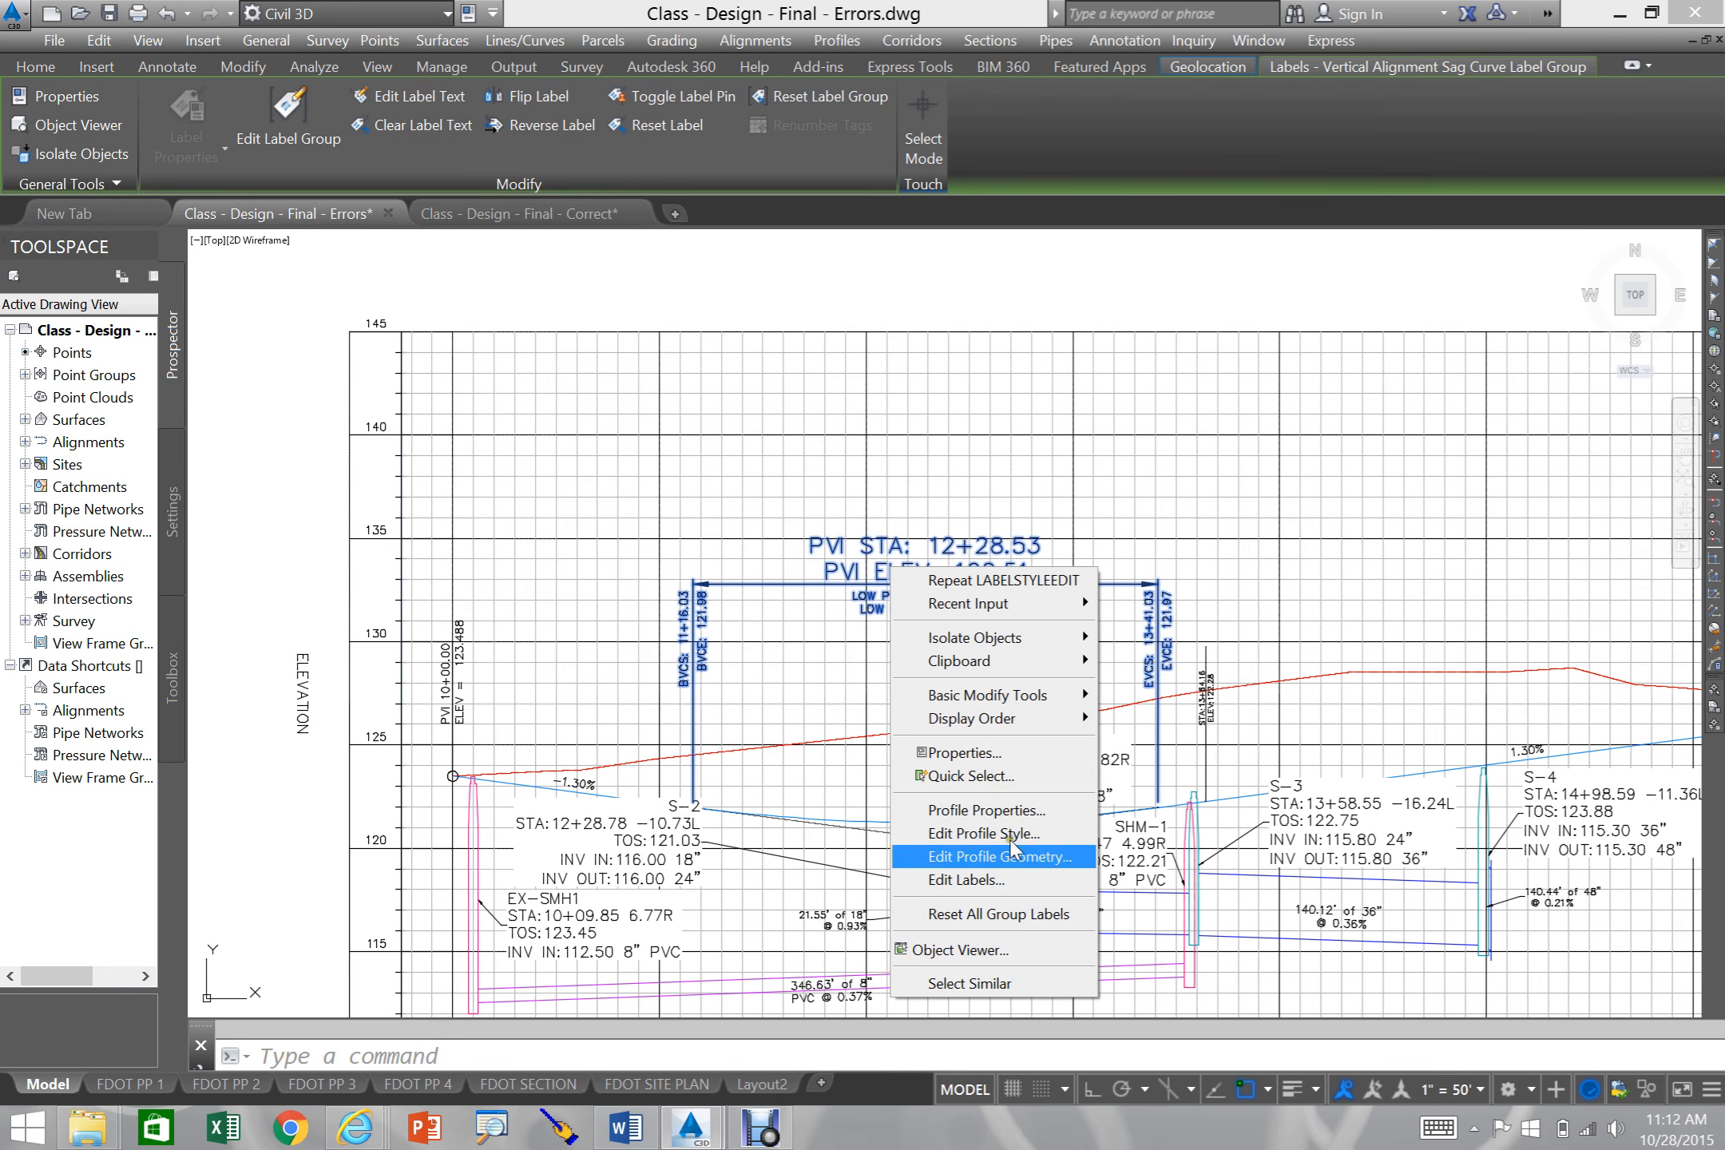
{"action": "left_click", "coordinate": [990, 880]}
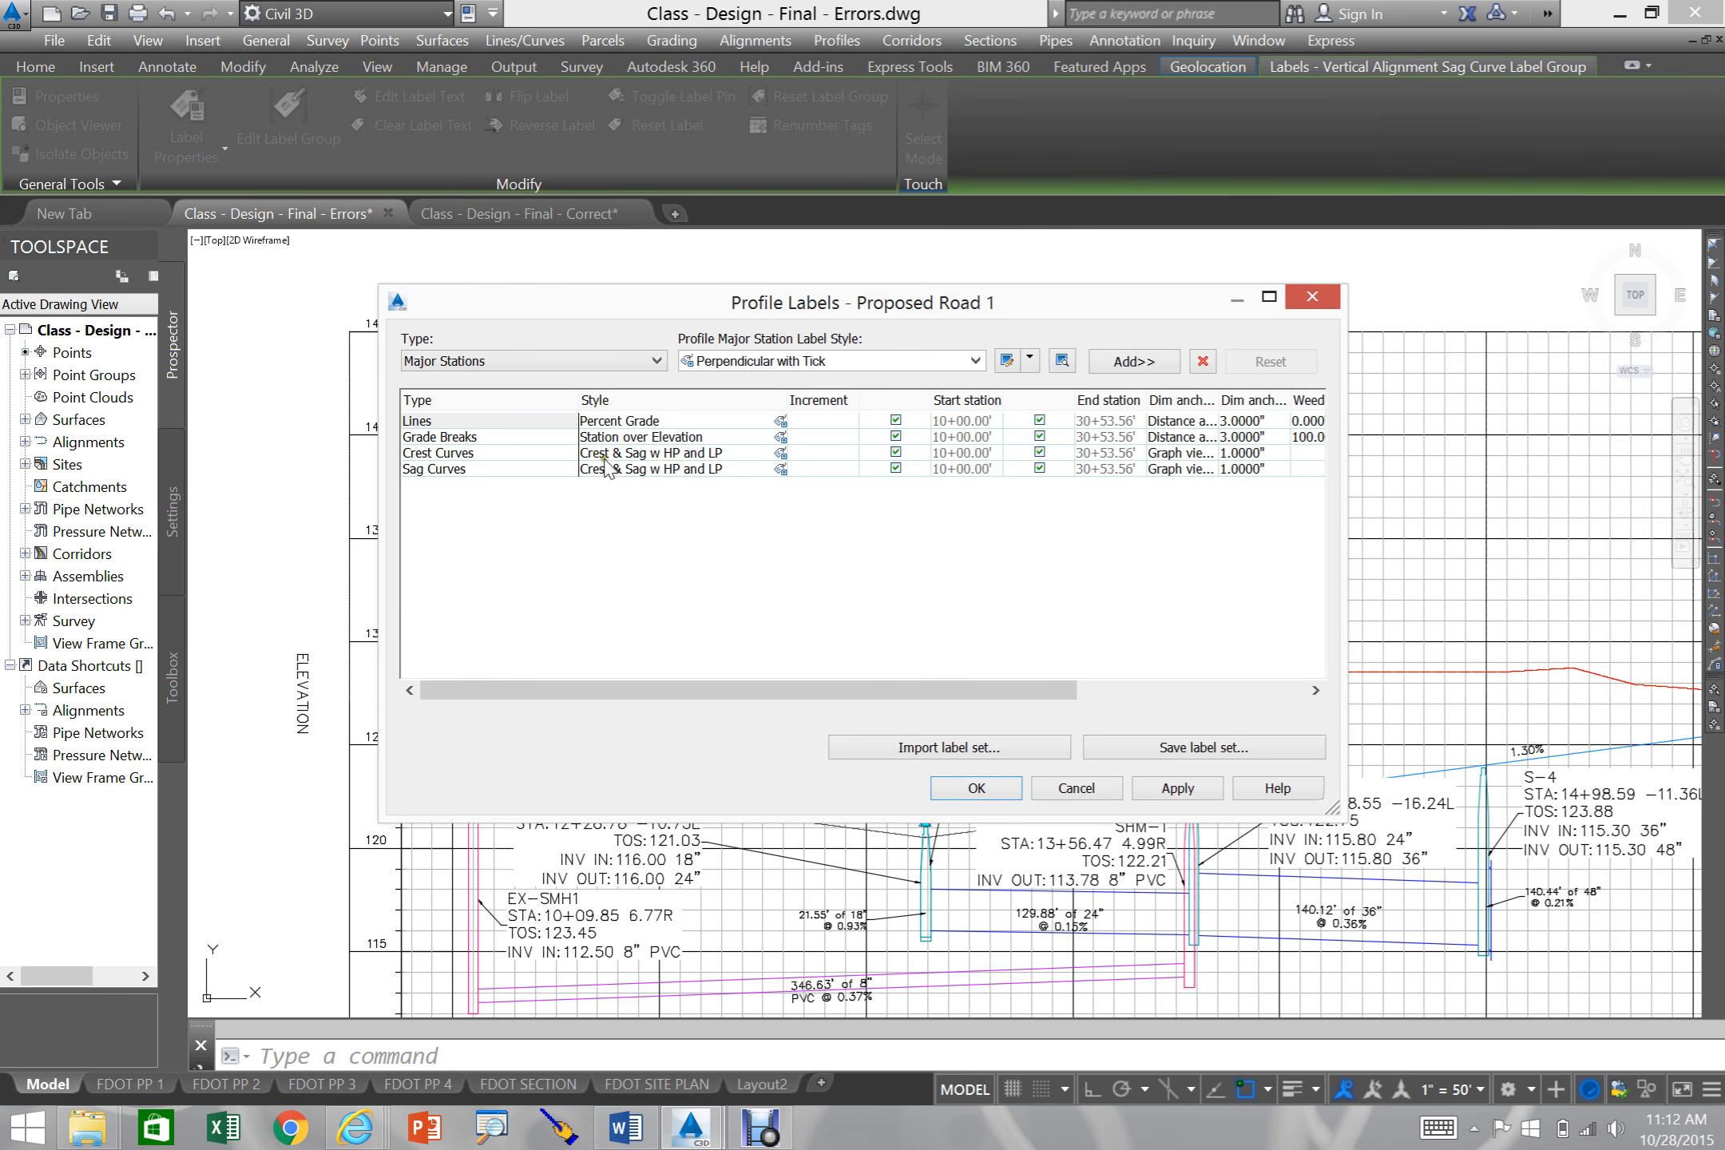
{"action": "left_click", "coordinate": [781, 452]}
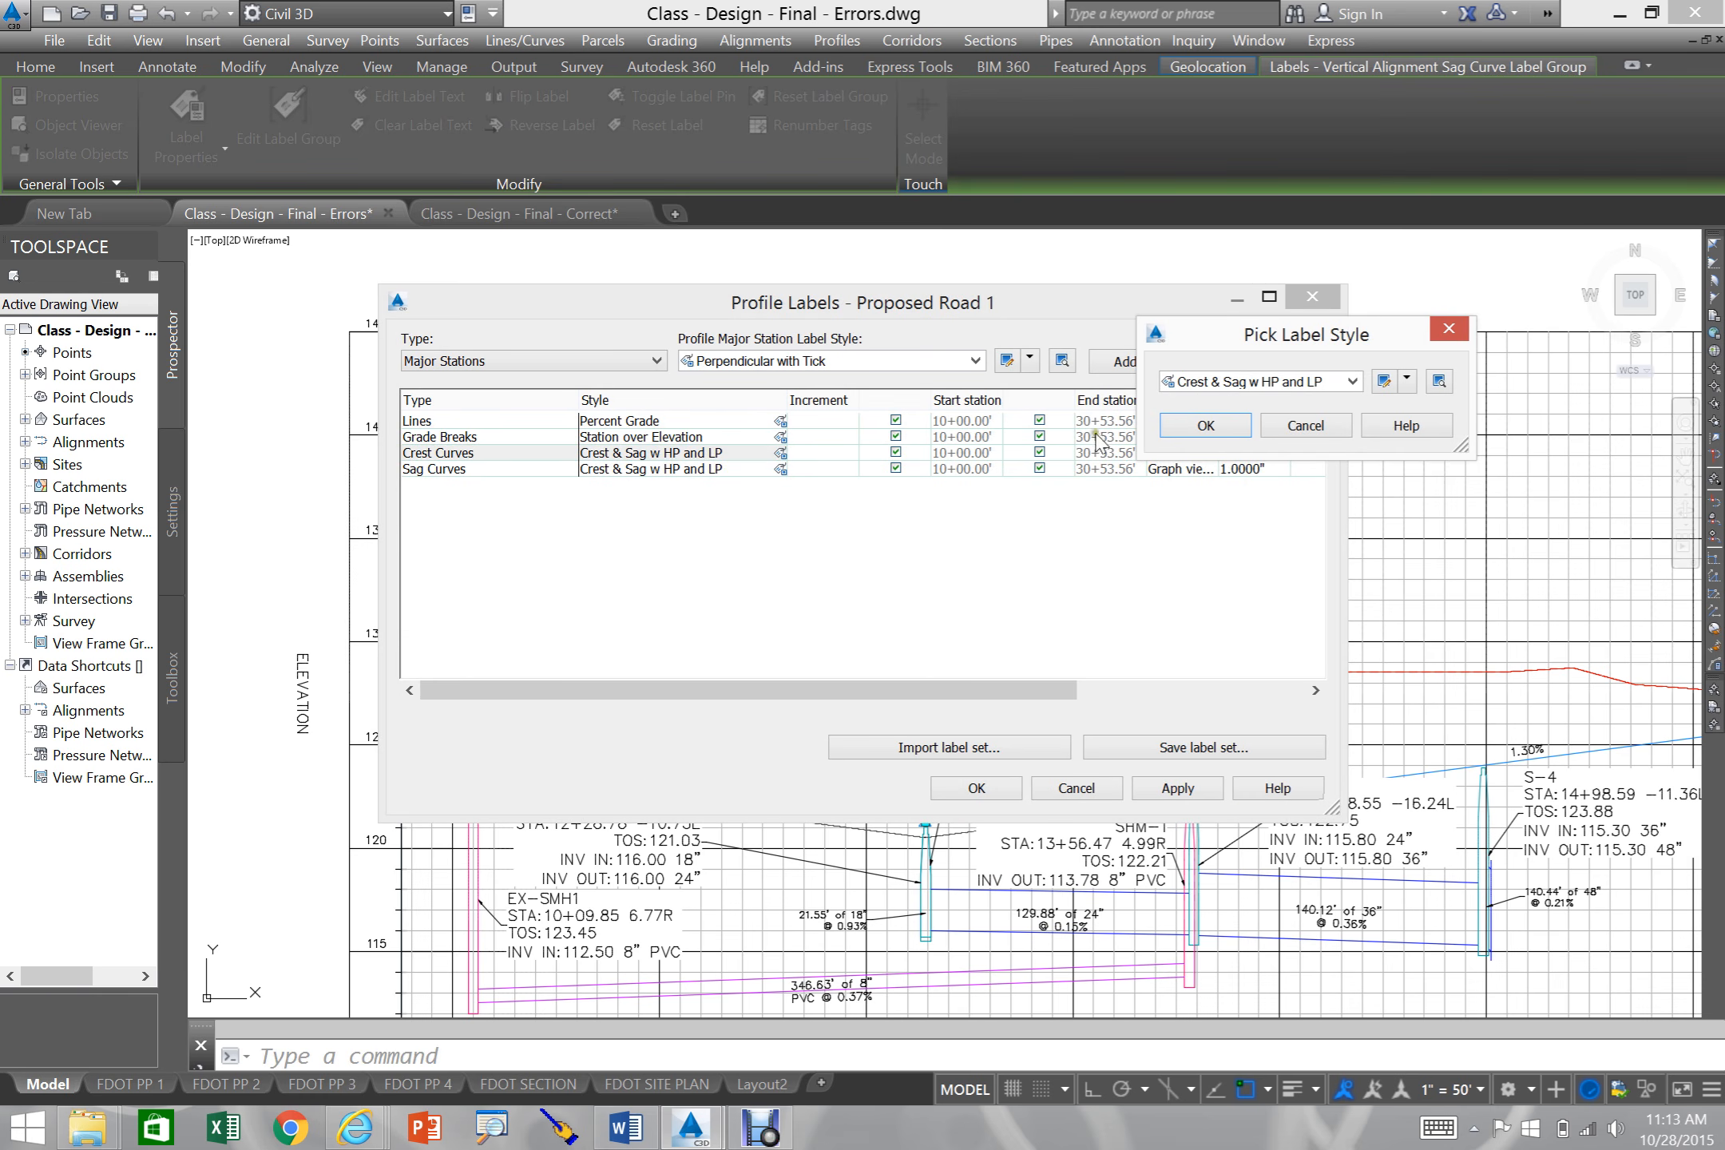
{"action": "left_click_drag", "start_coordinate": [1205, 341], "coordinate": [916, 526]}
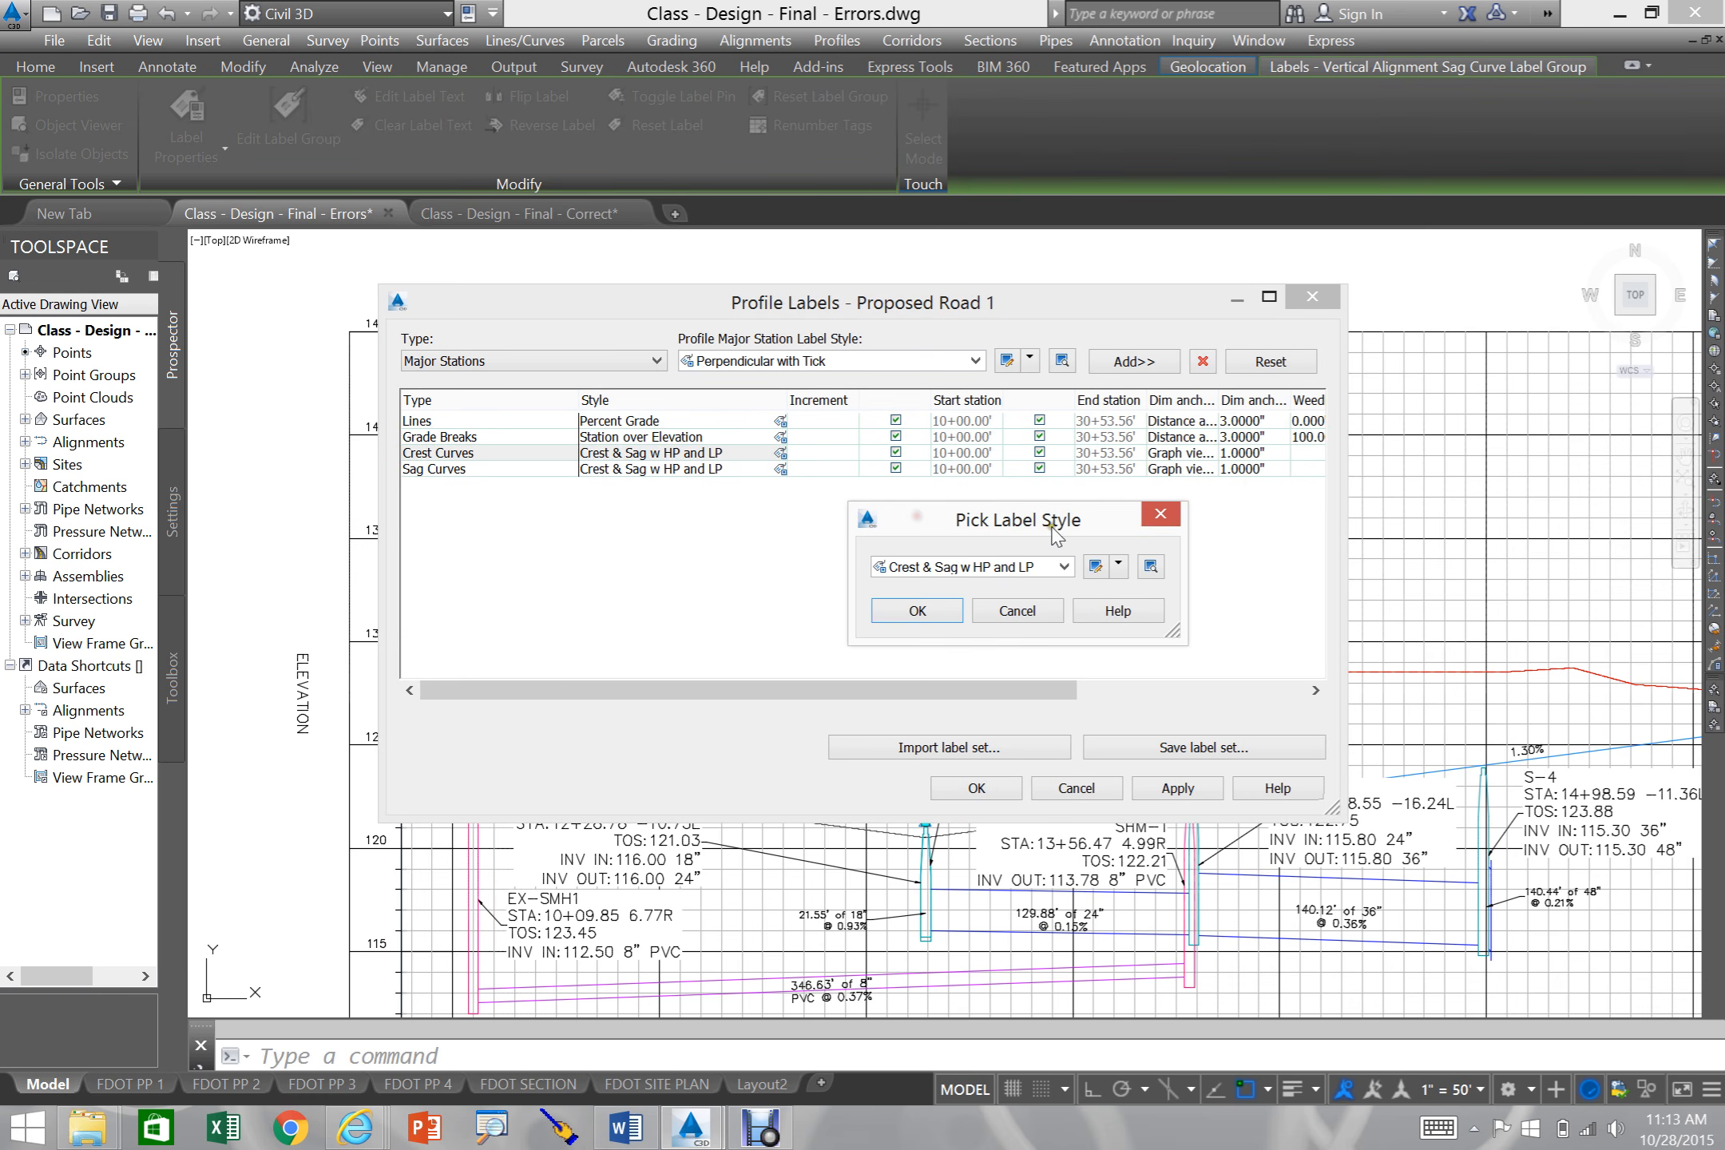
{"action": "left_click", "coordinate": [1063, 566]}
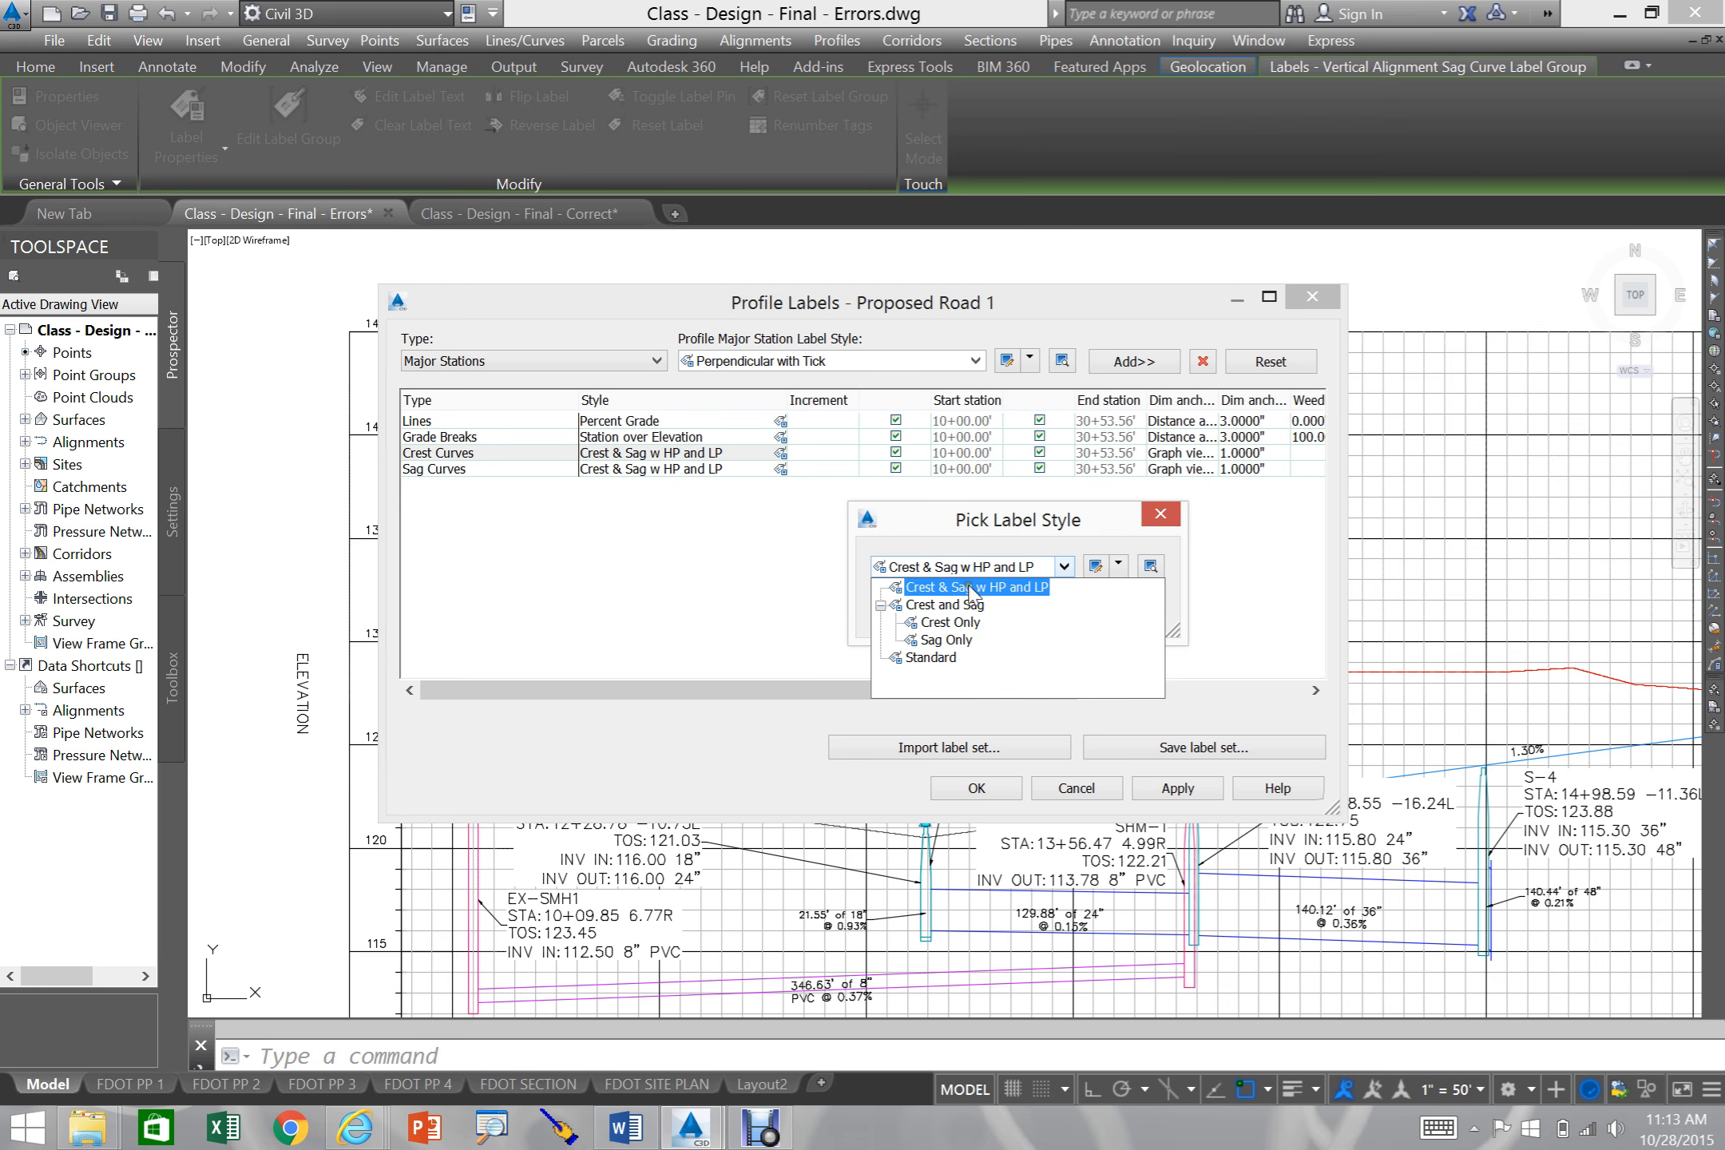
{"action": "left_click", "coordinate": [1034, 587]}
{"action": "left_click", "coordinate": [1119, 566]}
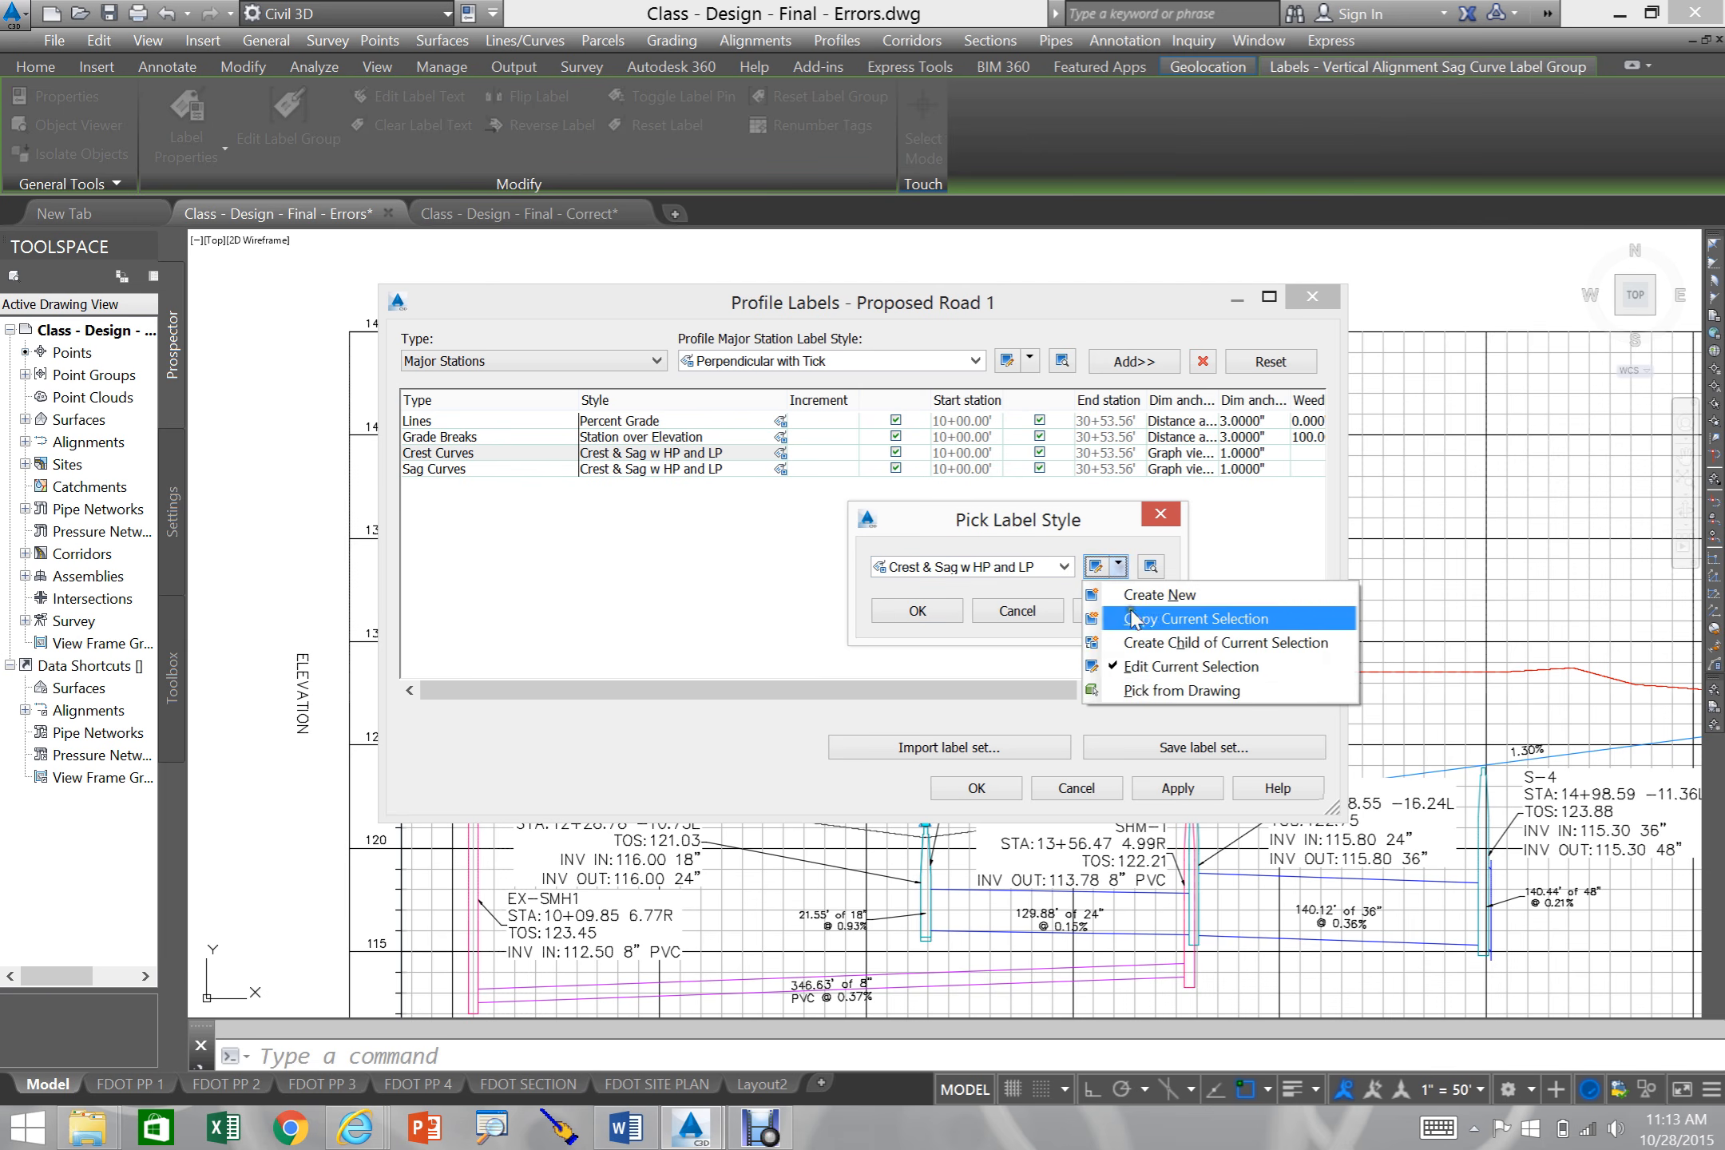
{"action": "left_click", "coordinate": [1128, 669]}
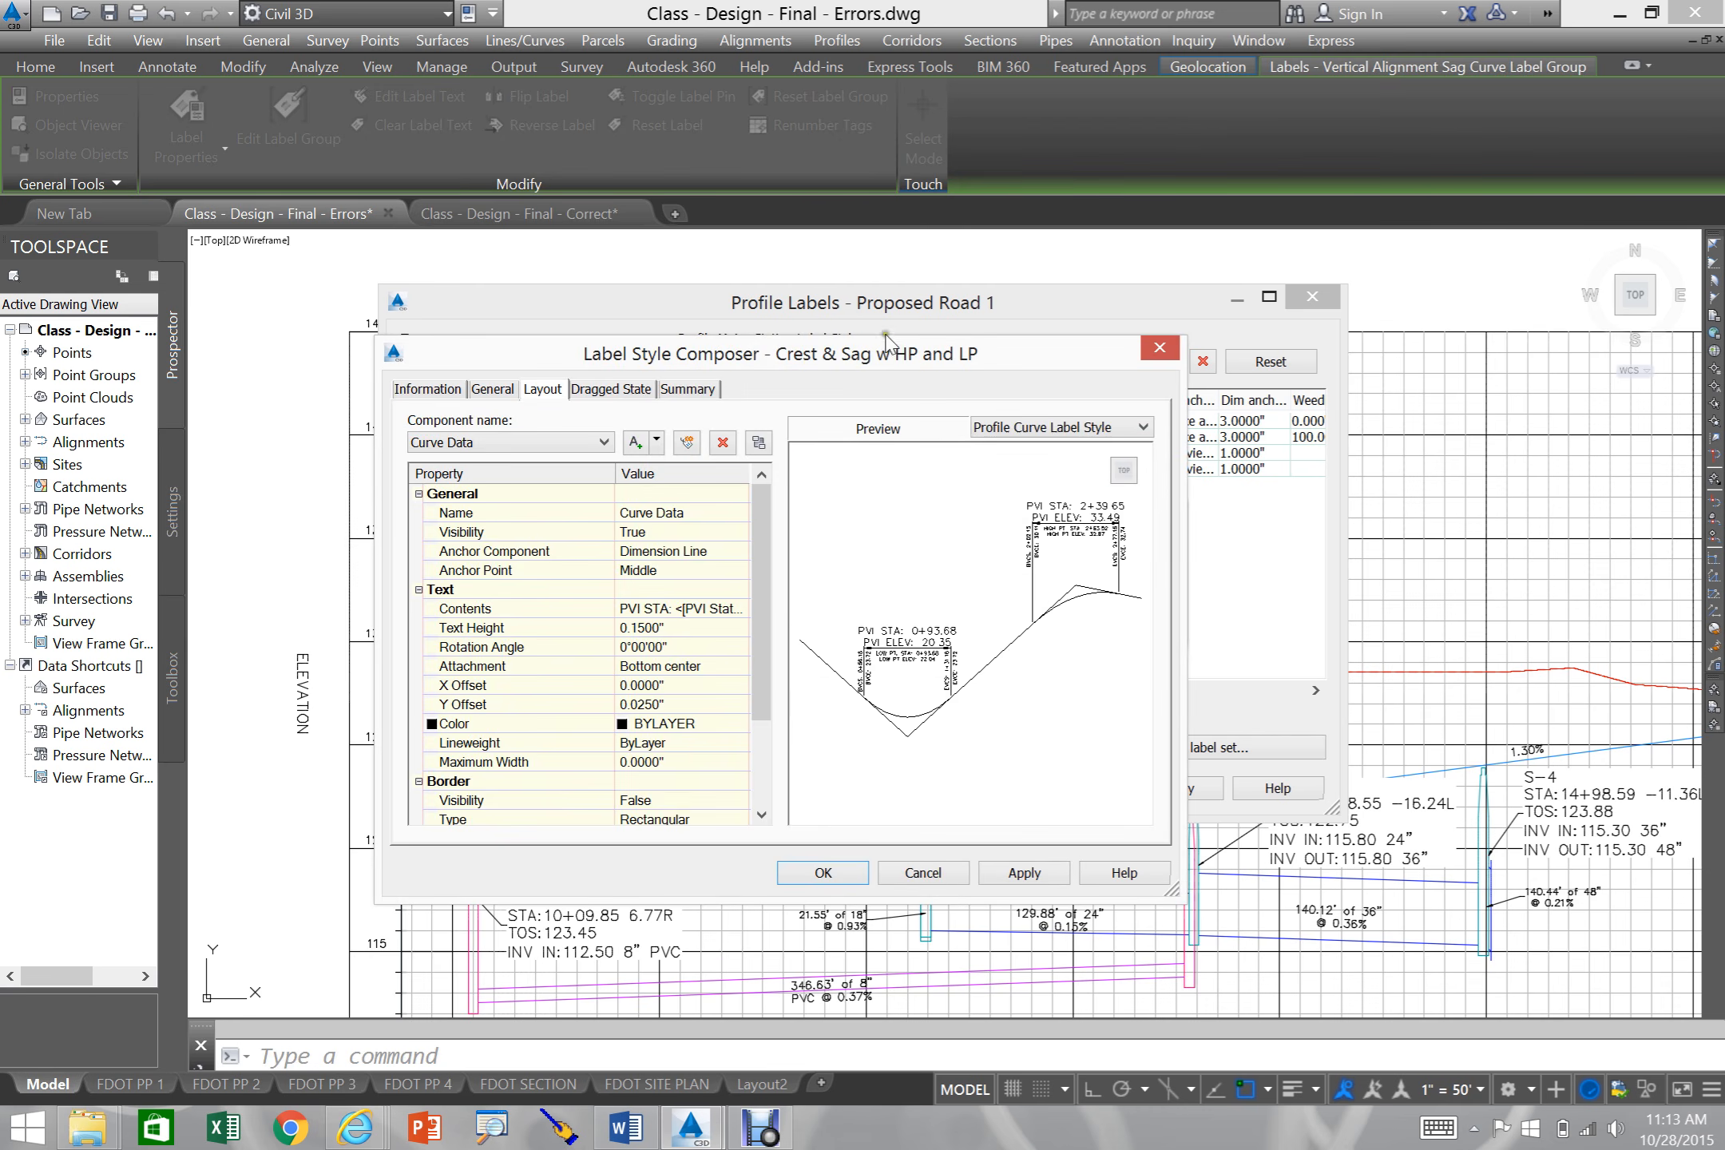
{"action": "left_click_drag", "start_coordinate": [779, 376], "coordinate": [744, 298]}
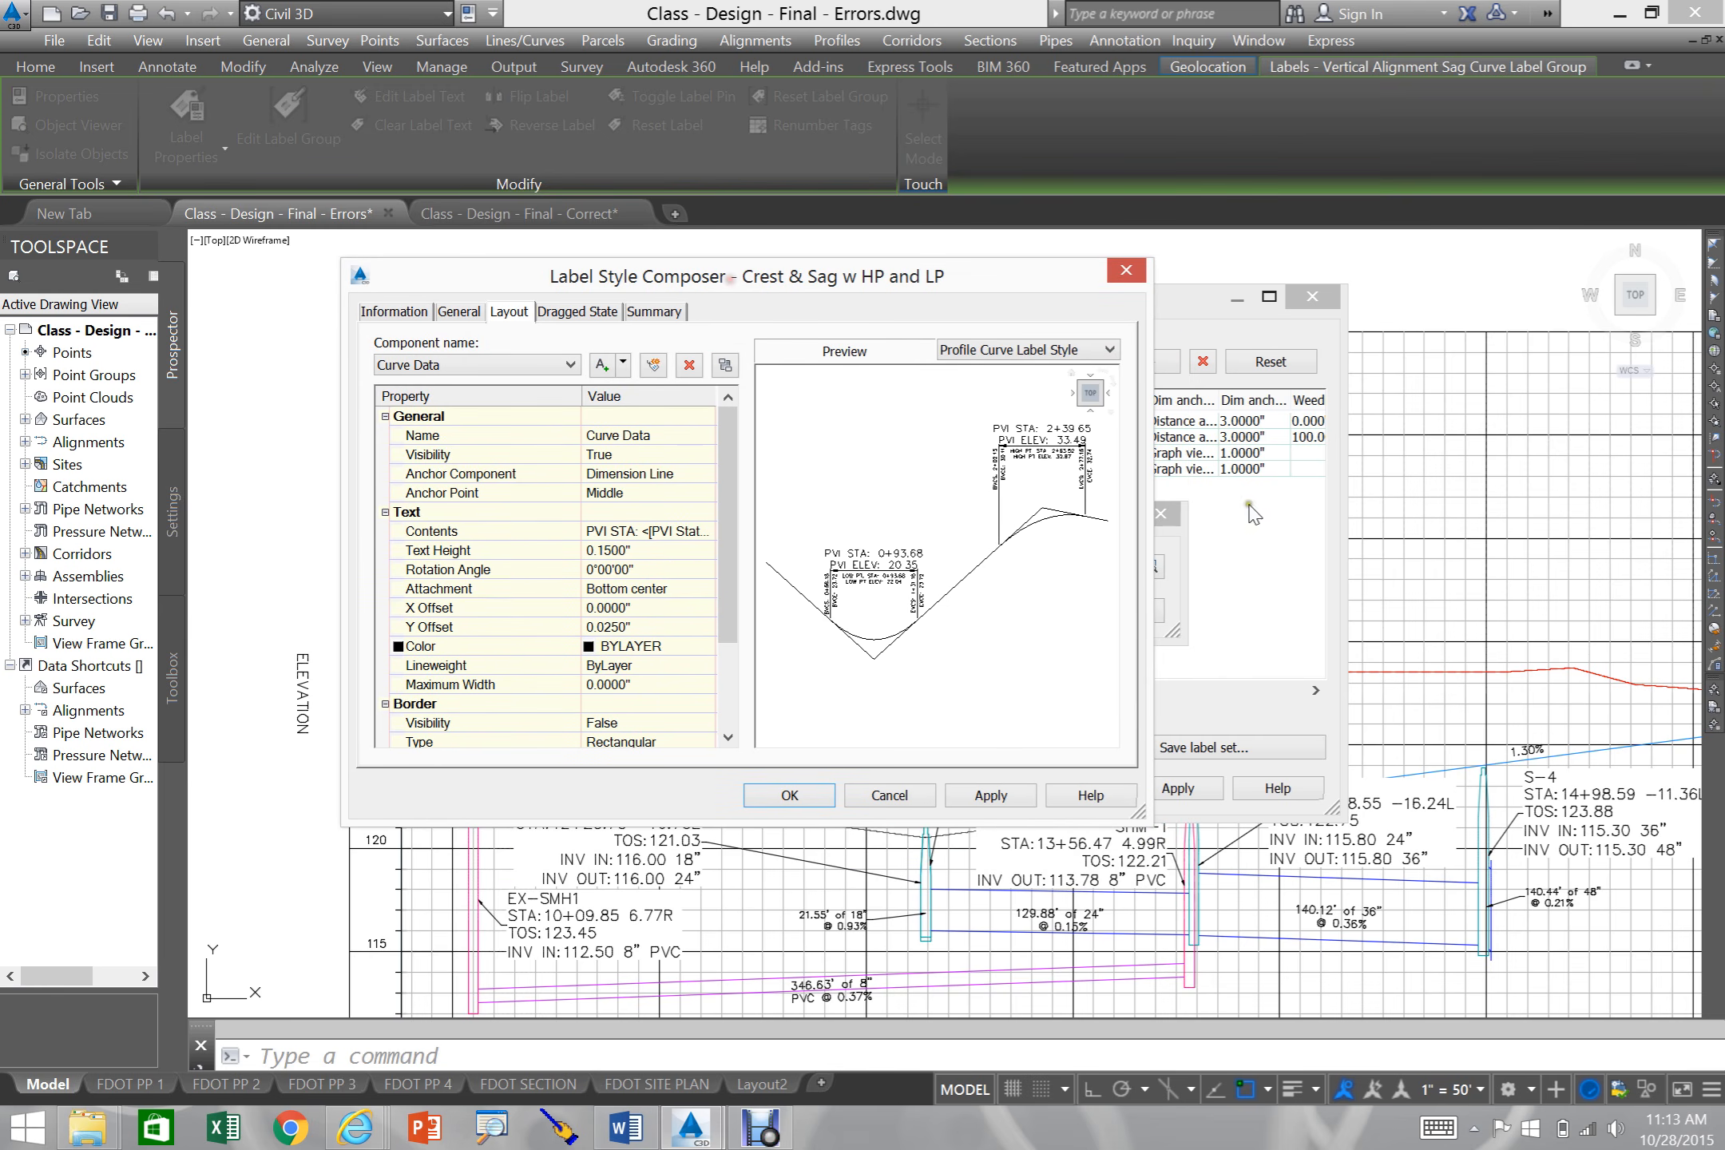
{"action": "left_click_drag", "start_coordinate": [1138, 812], "coordinate": [1461, 920]}
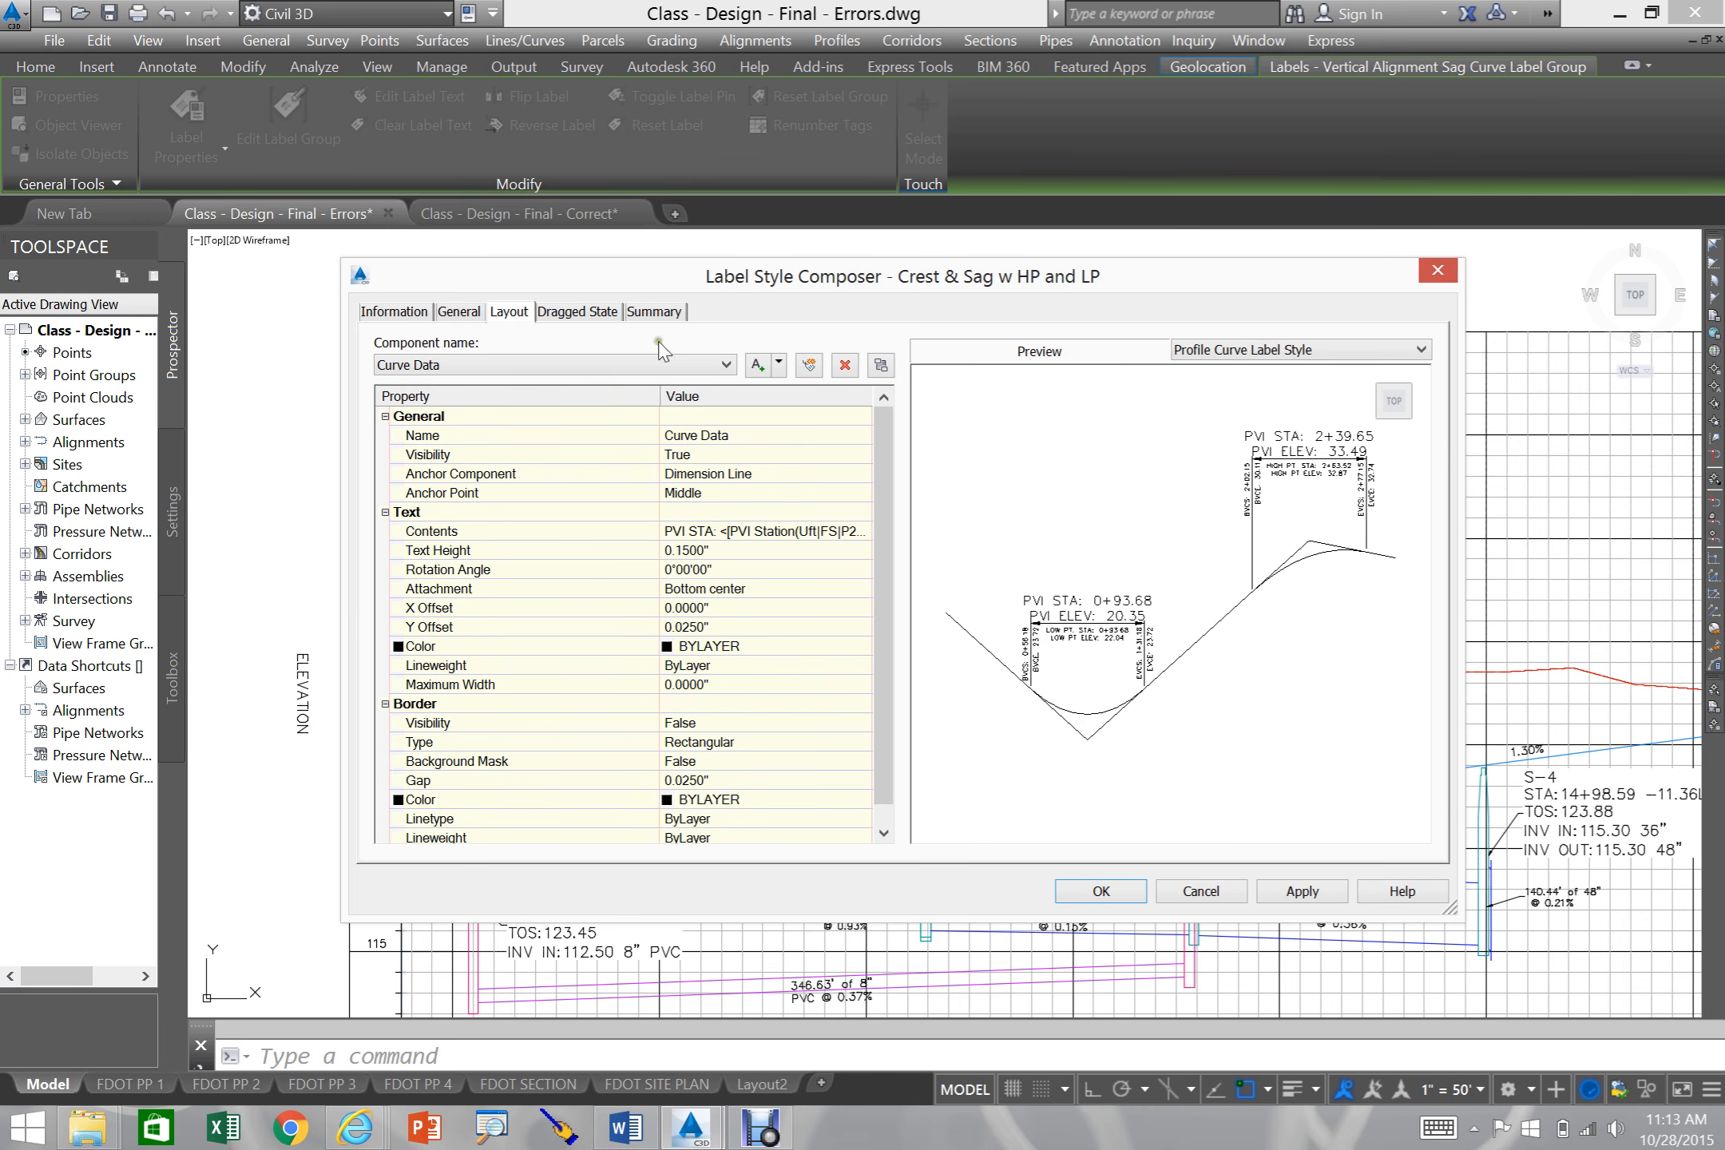
- Review the label style's information and general settings, and return to its layout settings
{"action": "left_click", "coordinate": [391, 315]}
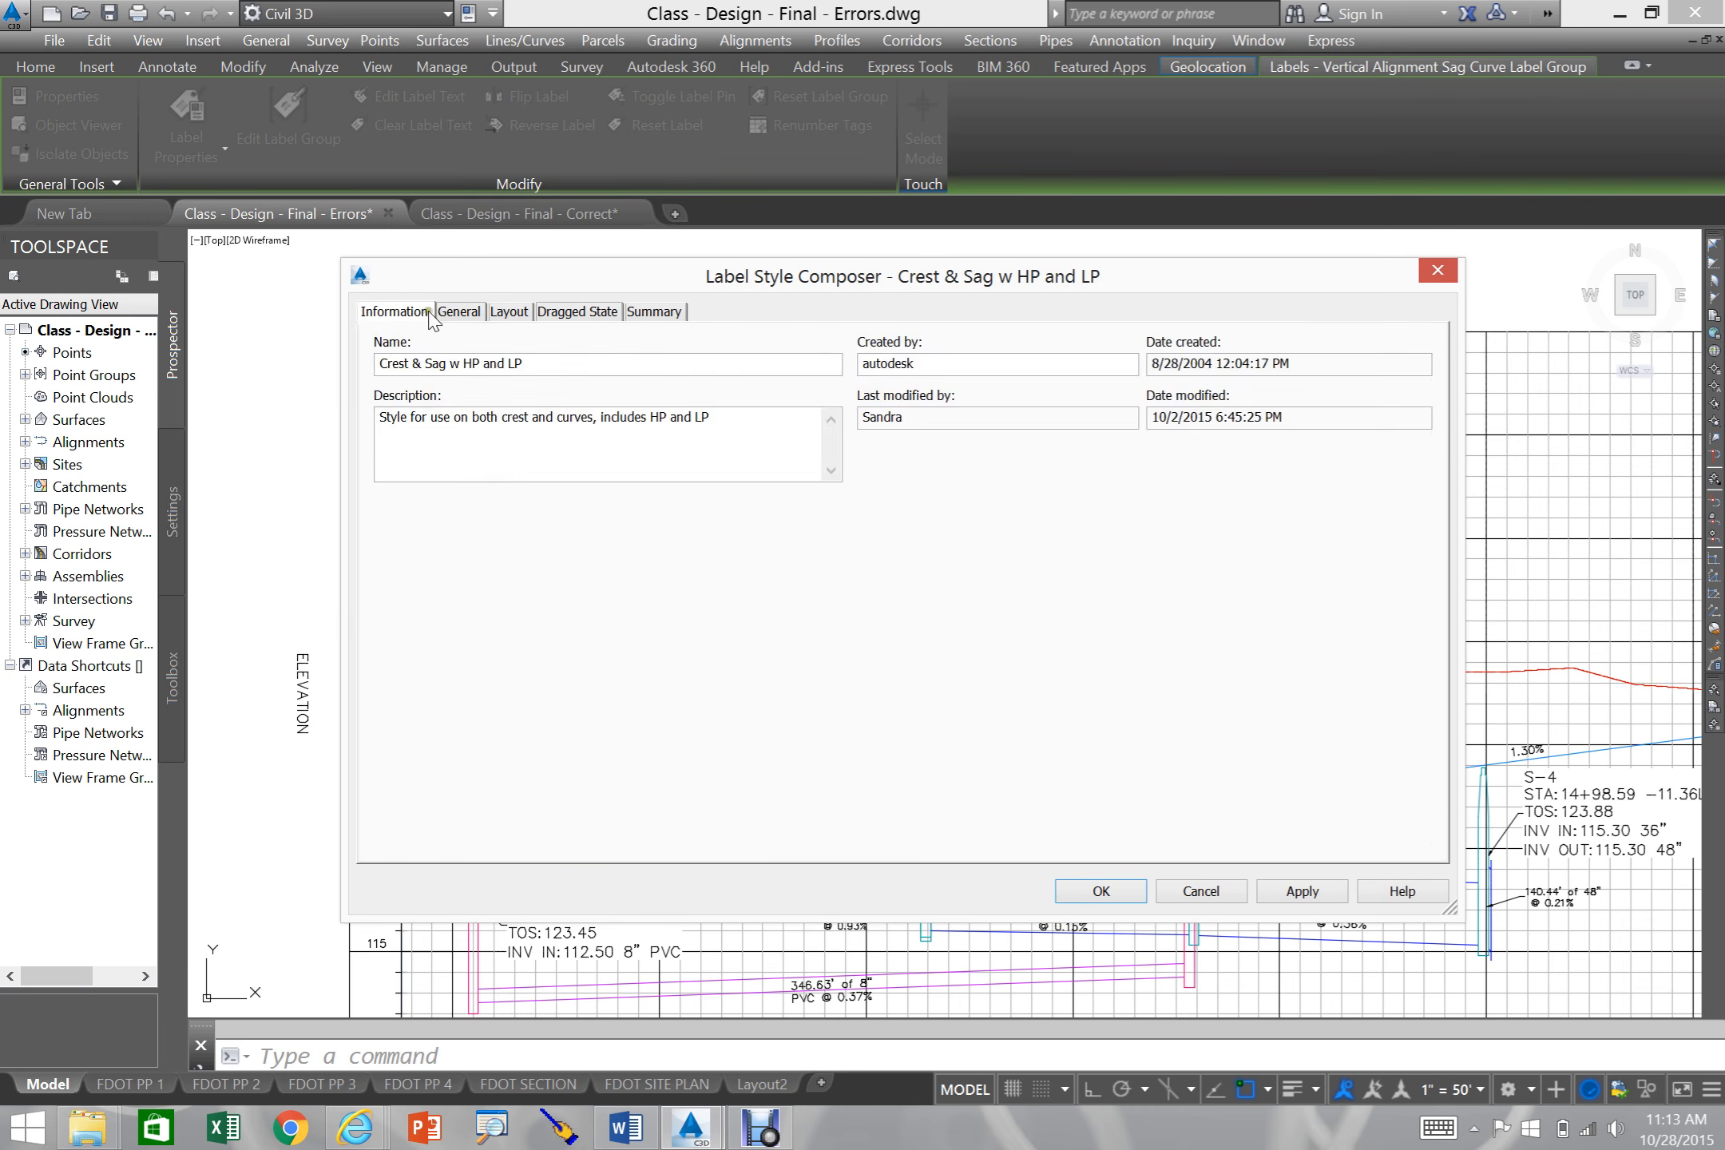
{"action": "left_click", "coordinate": [455, 314]}
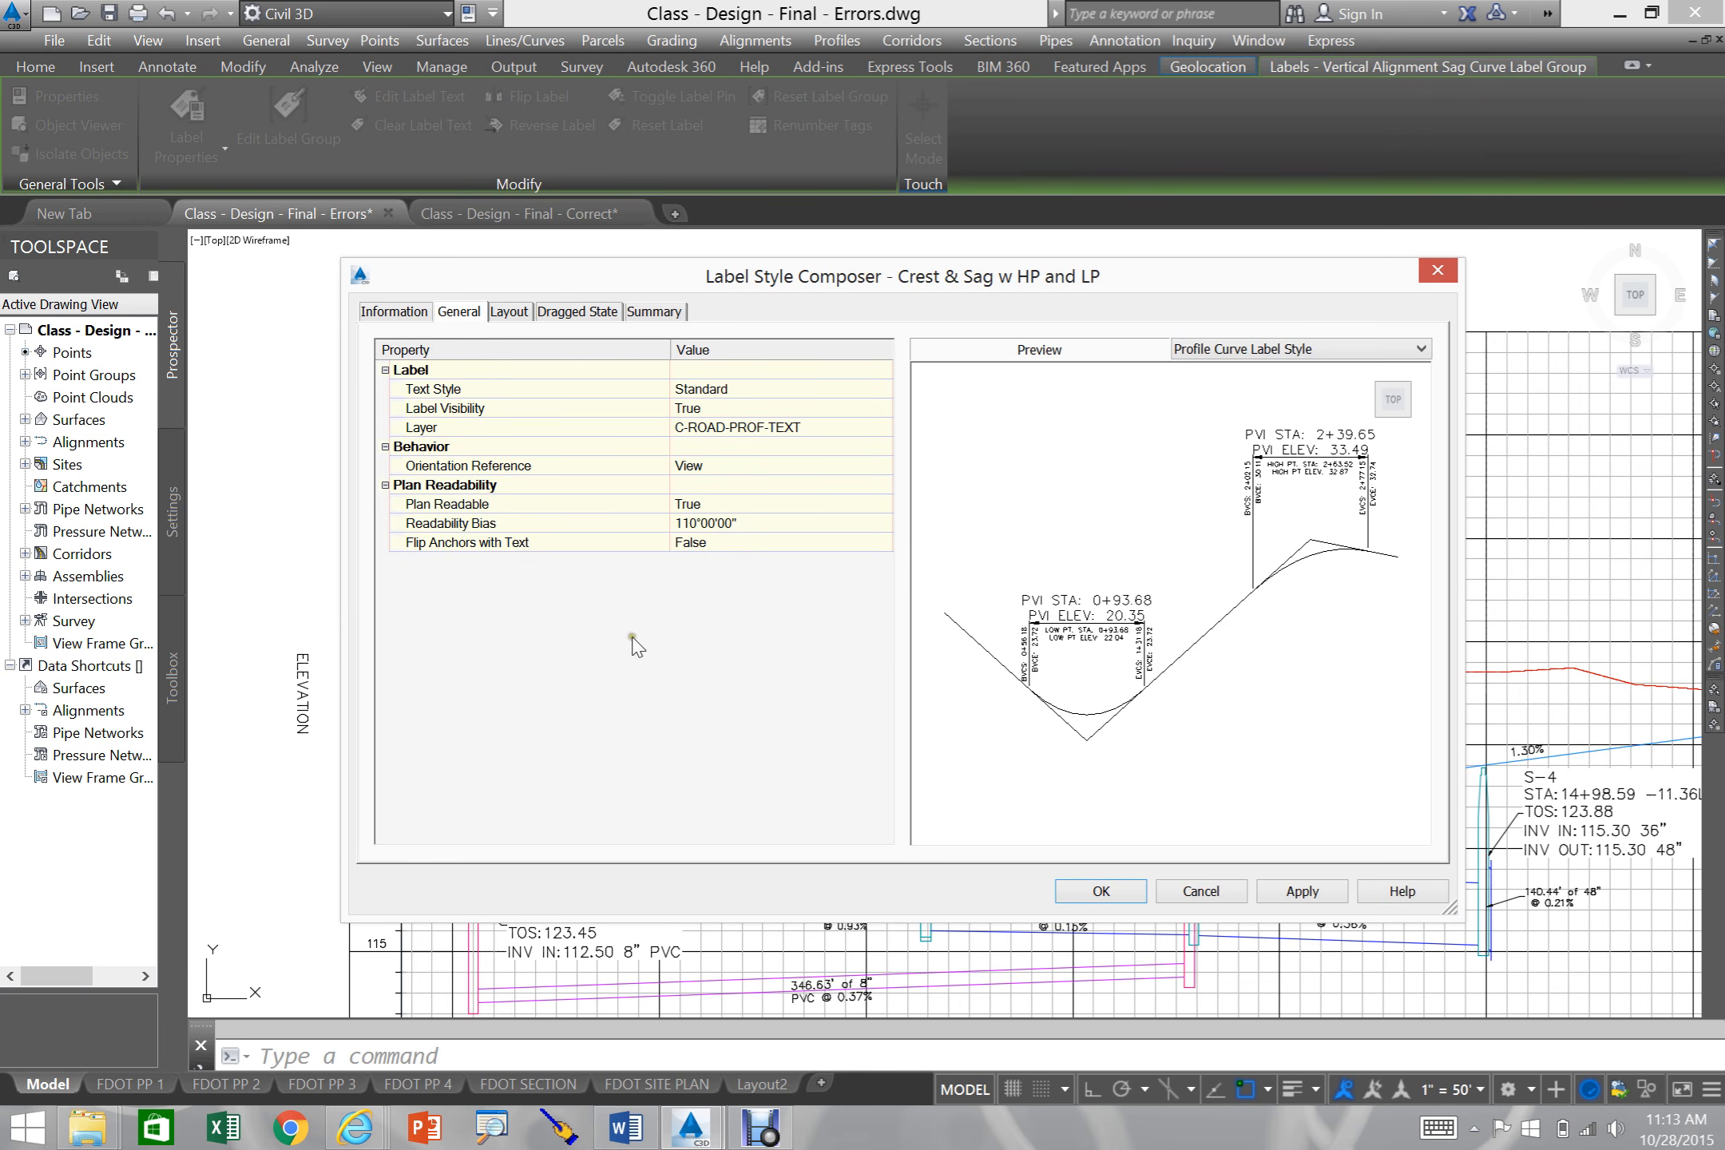
{"action": "left_click", "coordinate": [504, 316]}
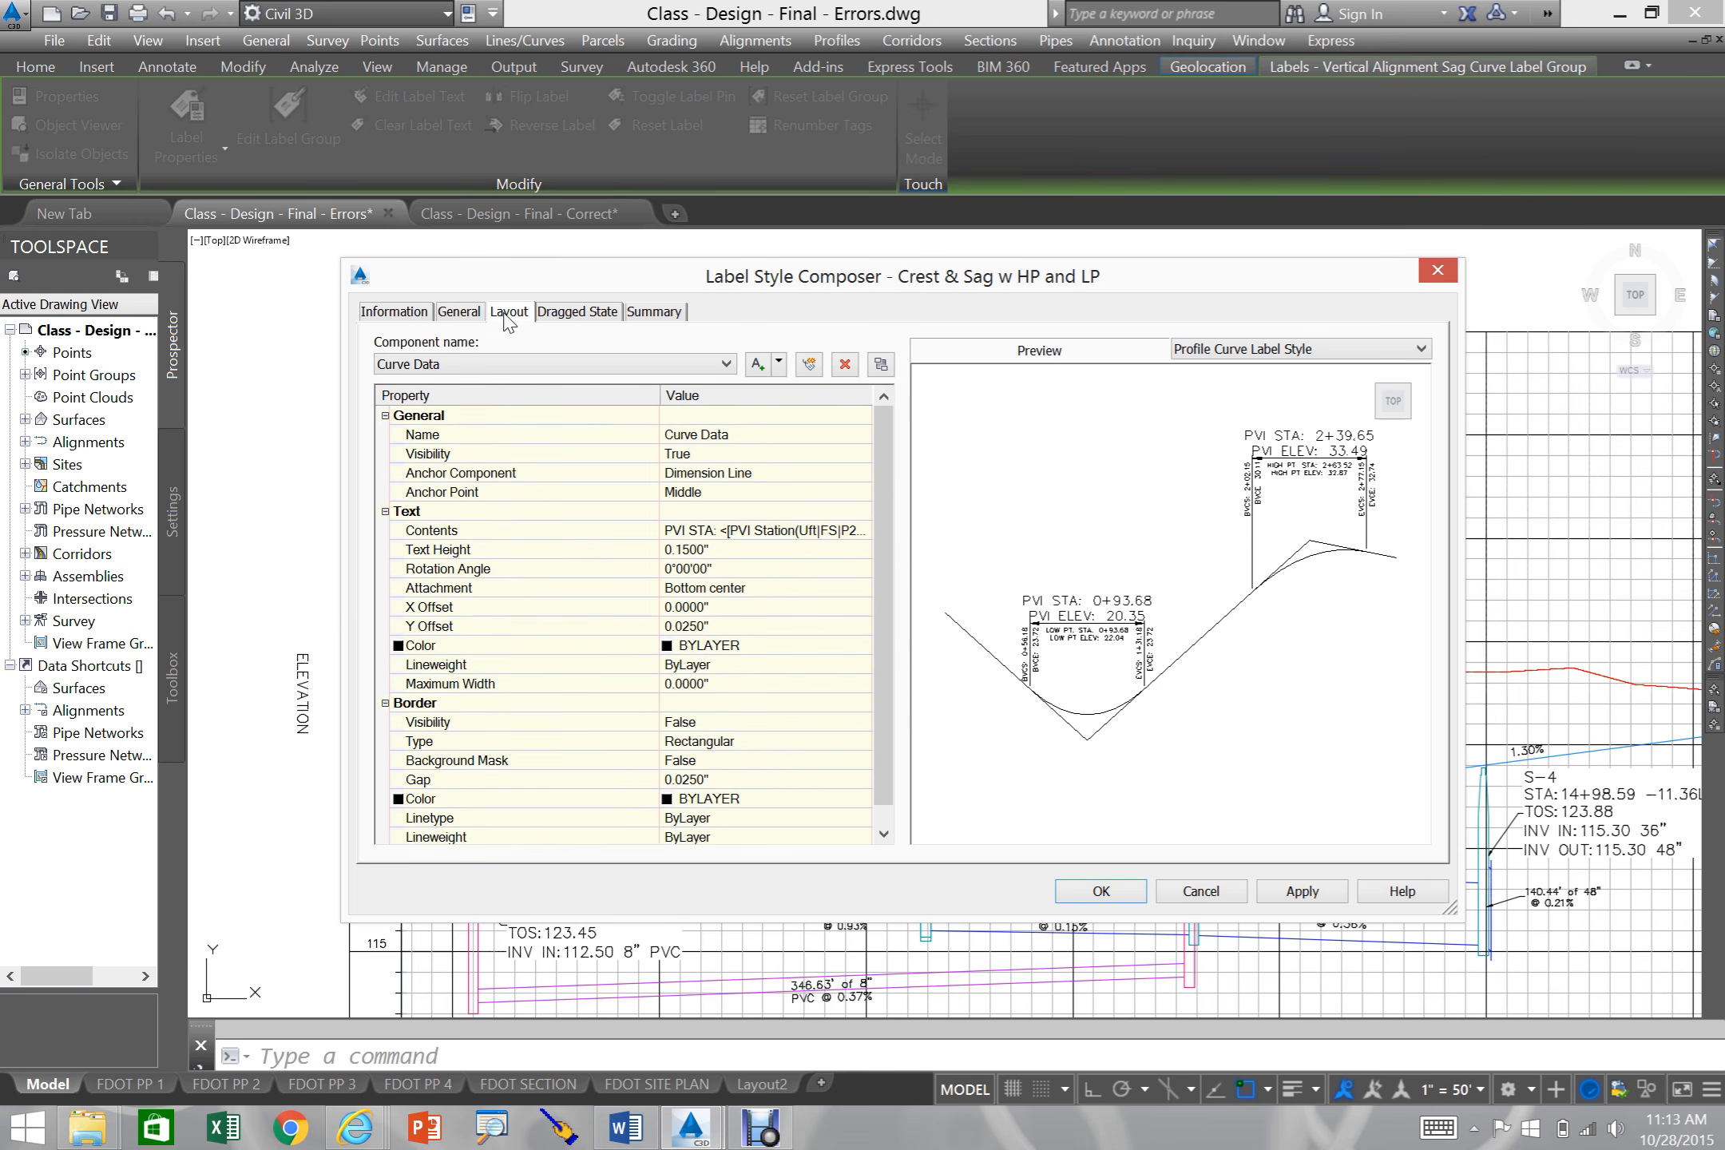
- For the Curve Data component, check the text contents without changing them and set the text height to 0.075"
{"action": "left_click", "coordinate": [455, 368]}
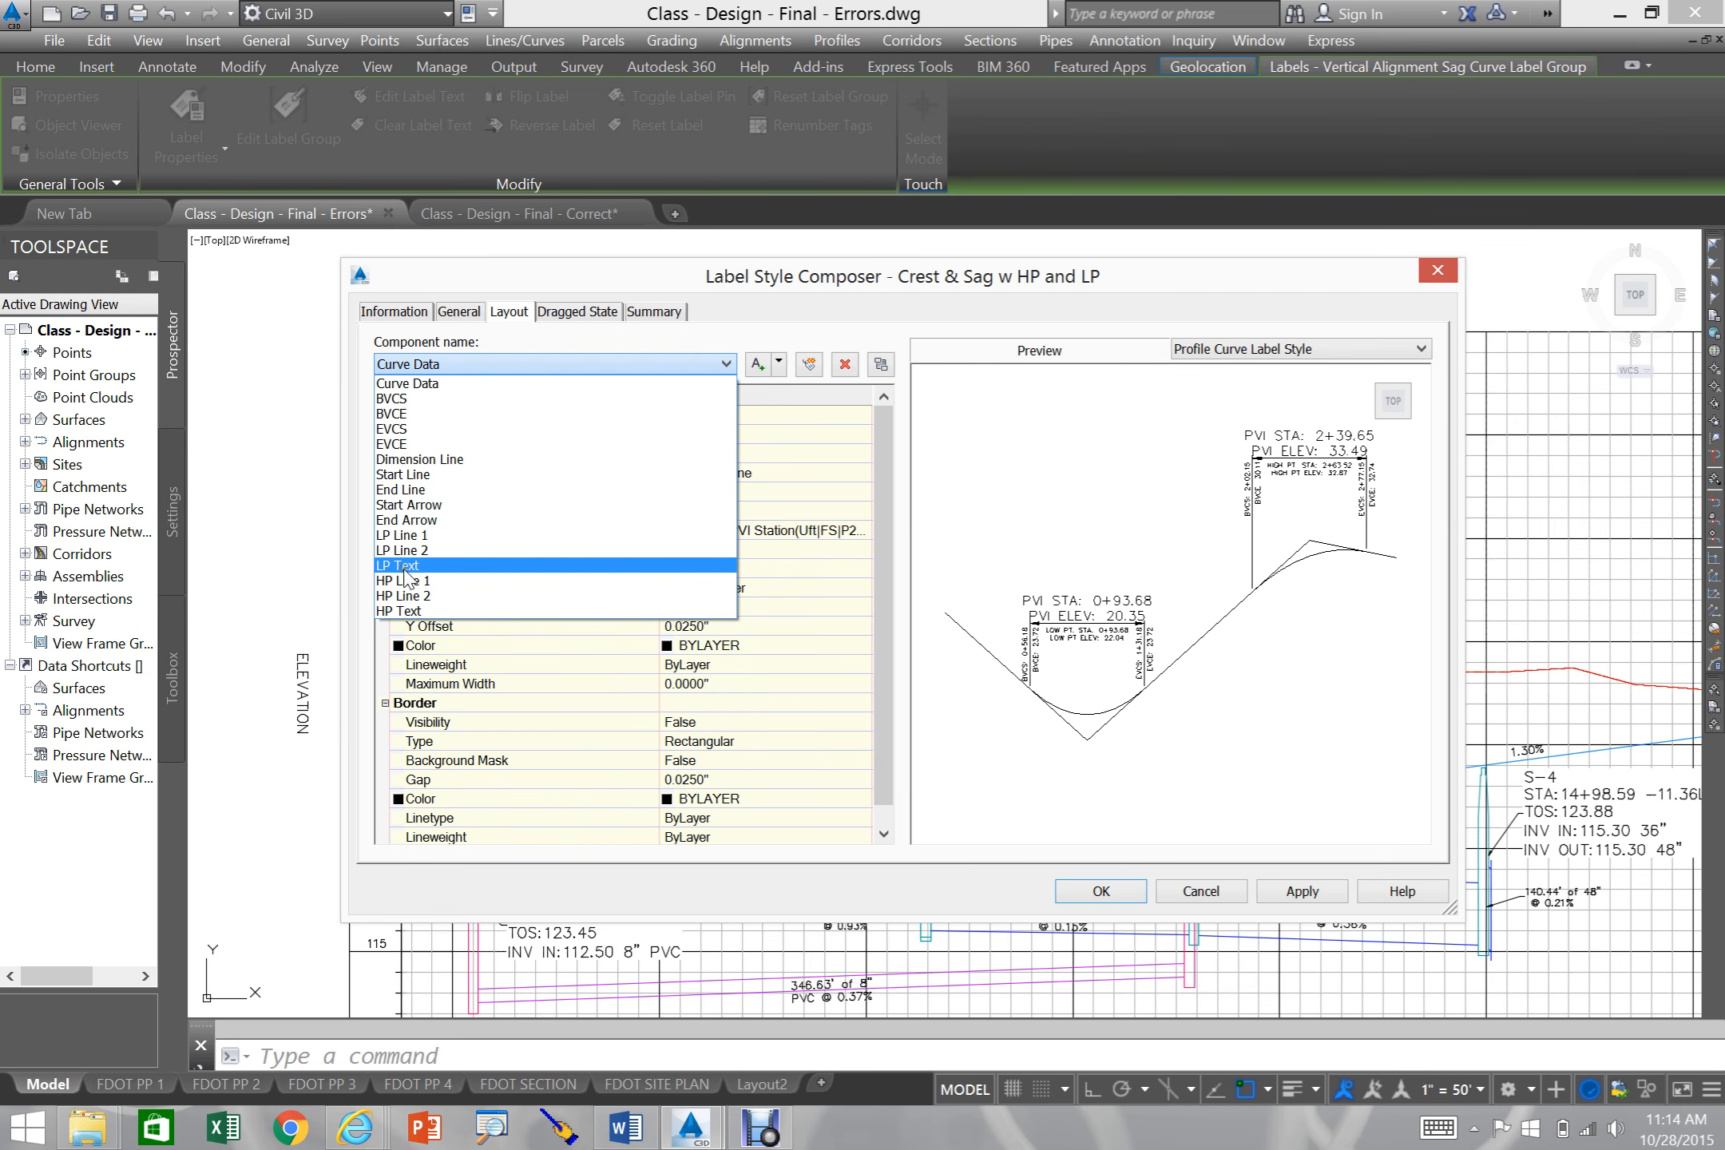
{"action": "left_click", "coordinate": [408, 384]}
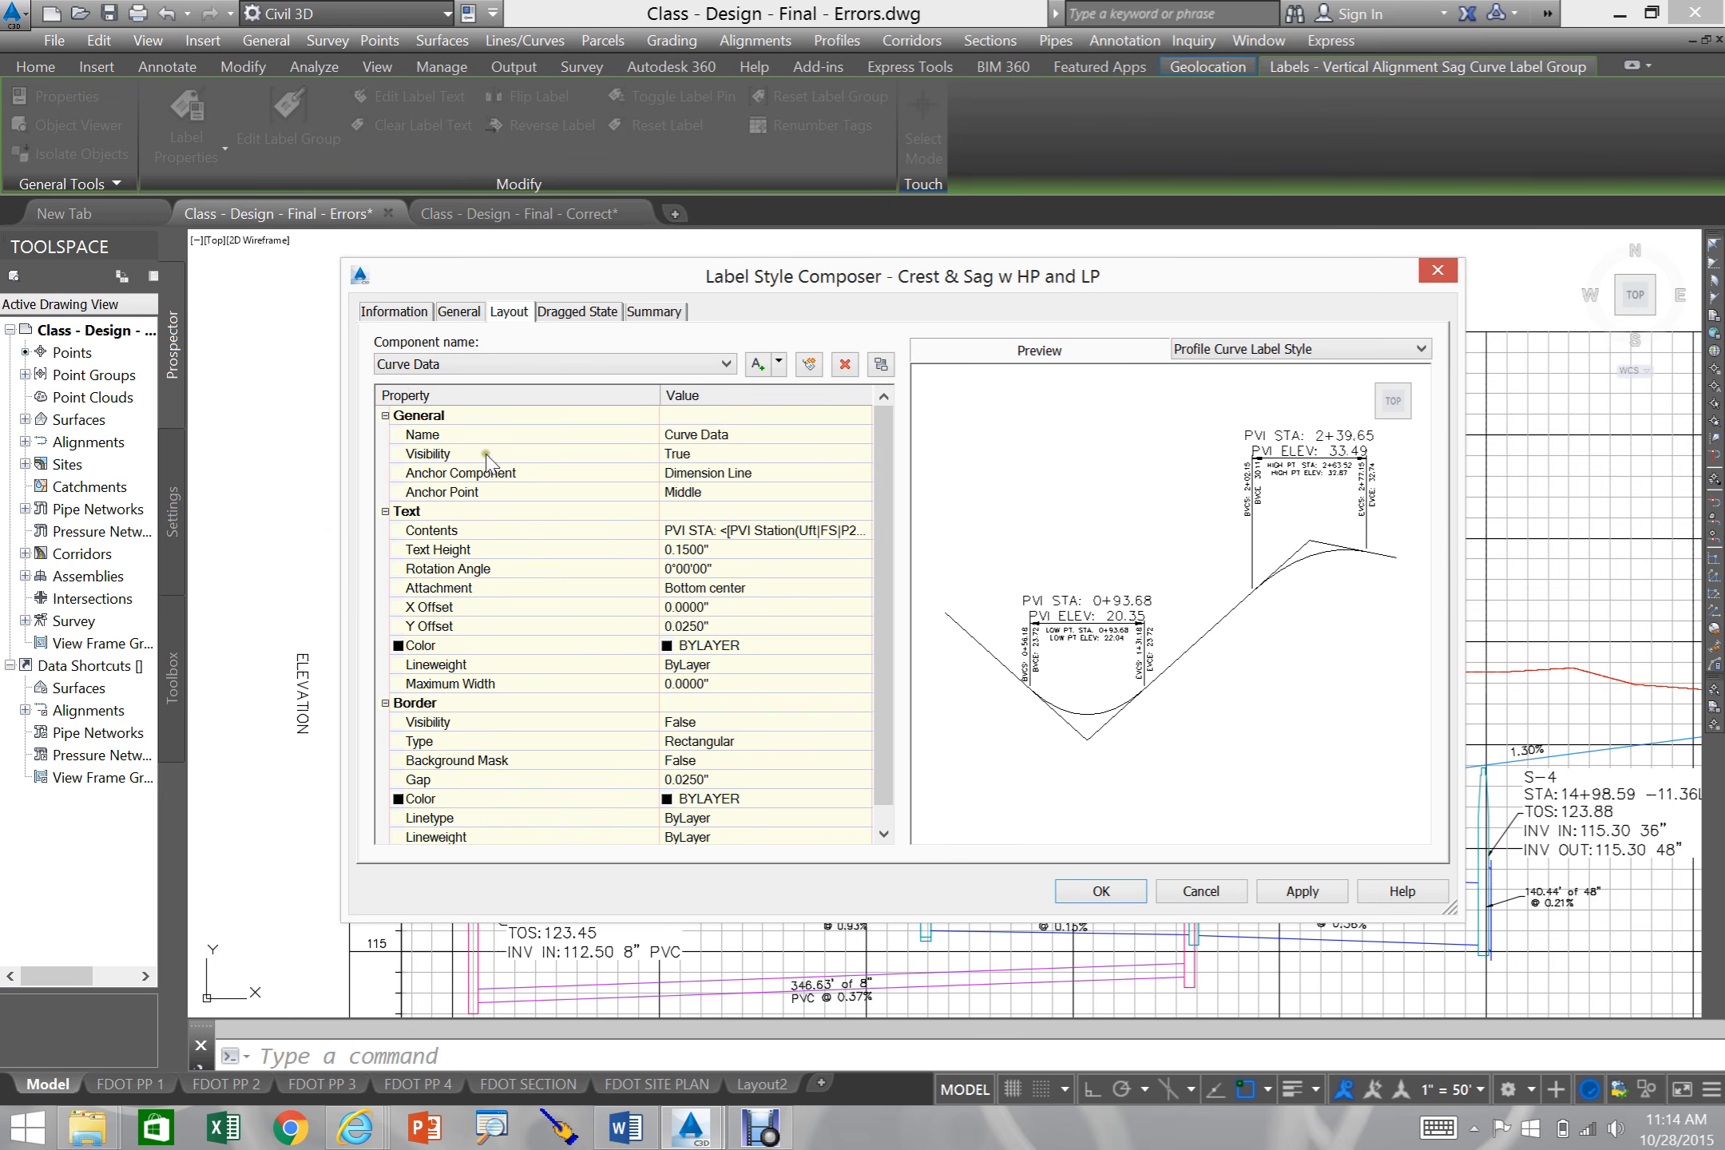
{"action": "left_click", "coordinate": [827, 531]}
{"action": "left_click", "coordinate": [864, 531]}
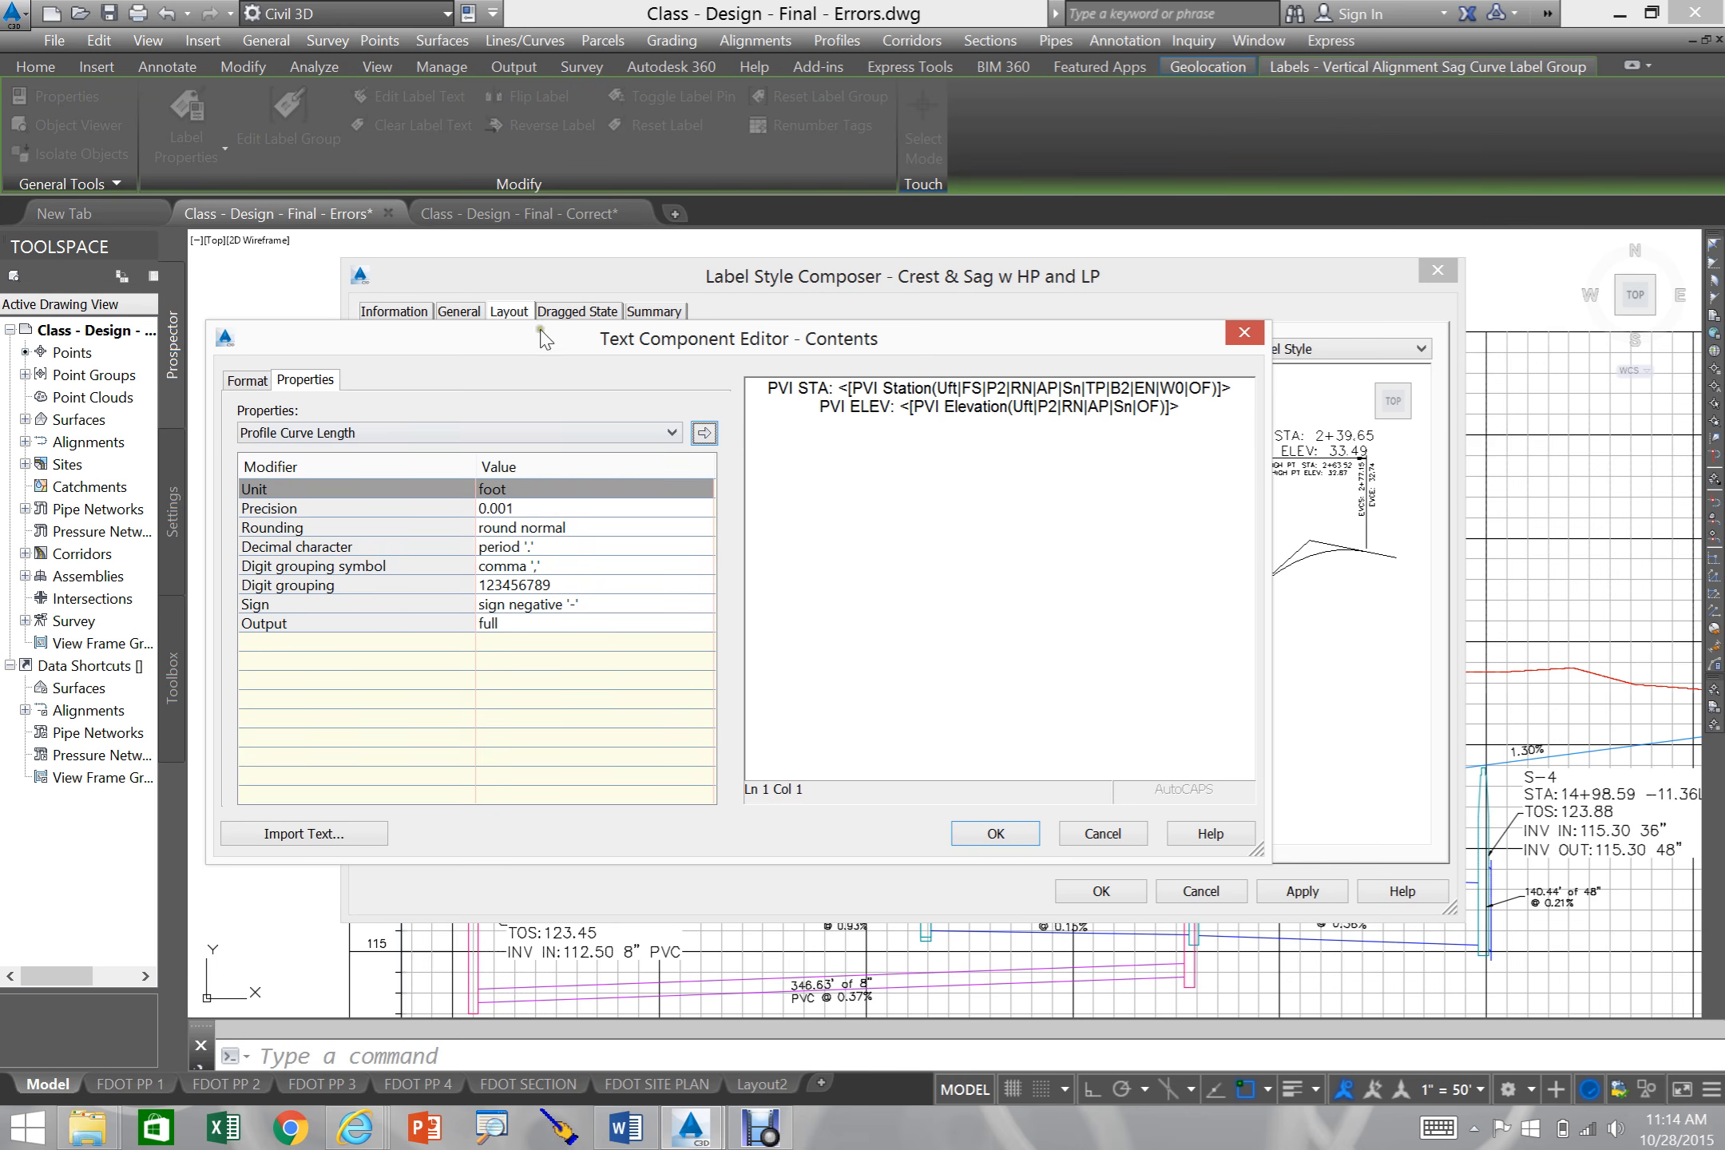
{"action": "left_click", "coordinate": [247, 381]}
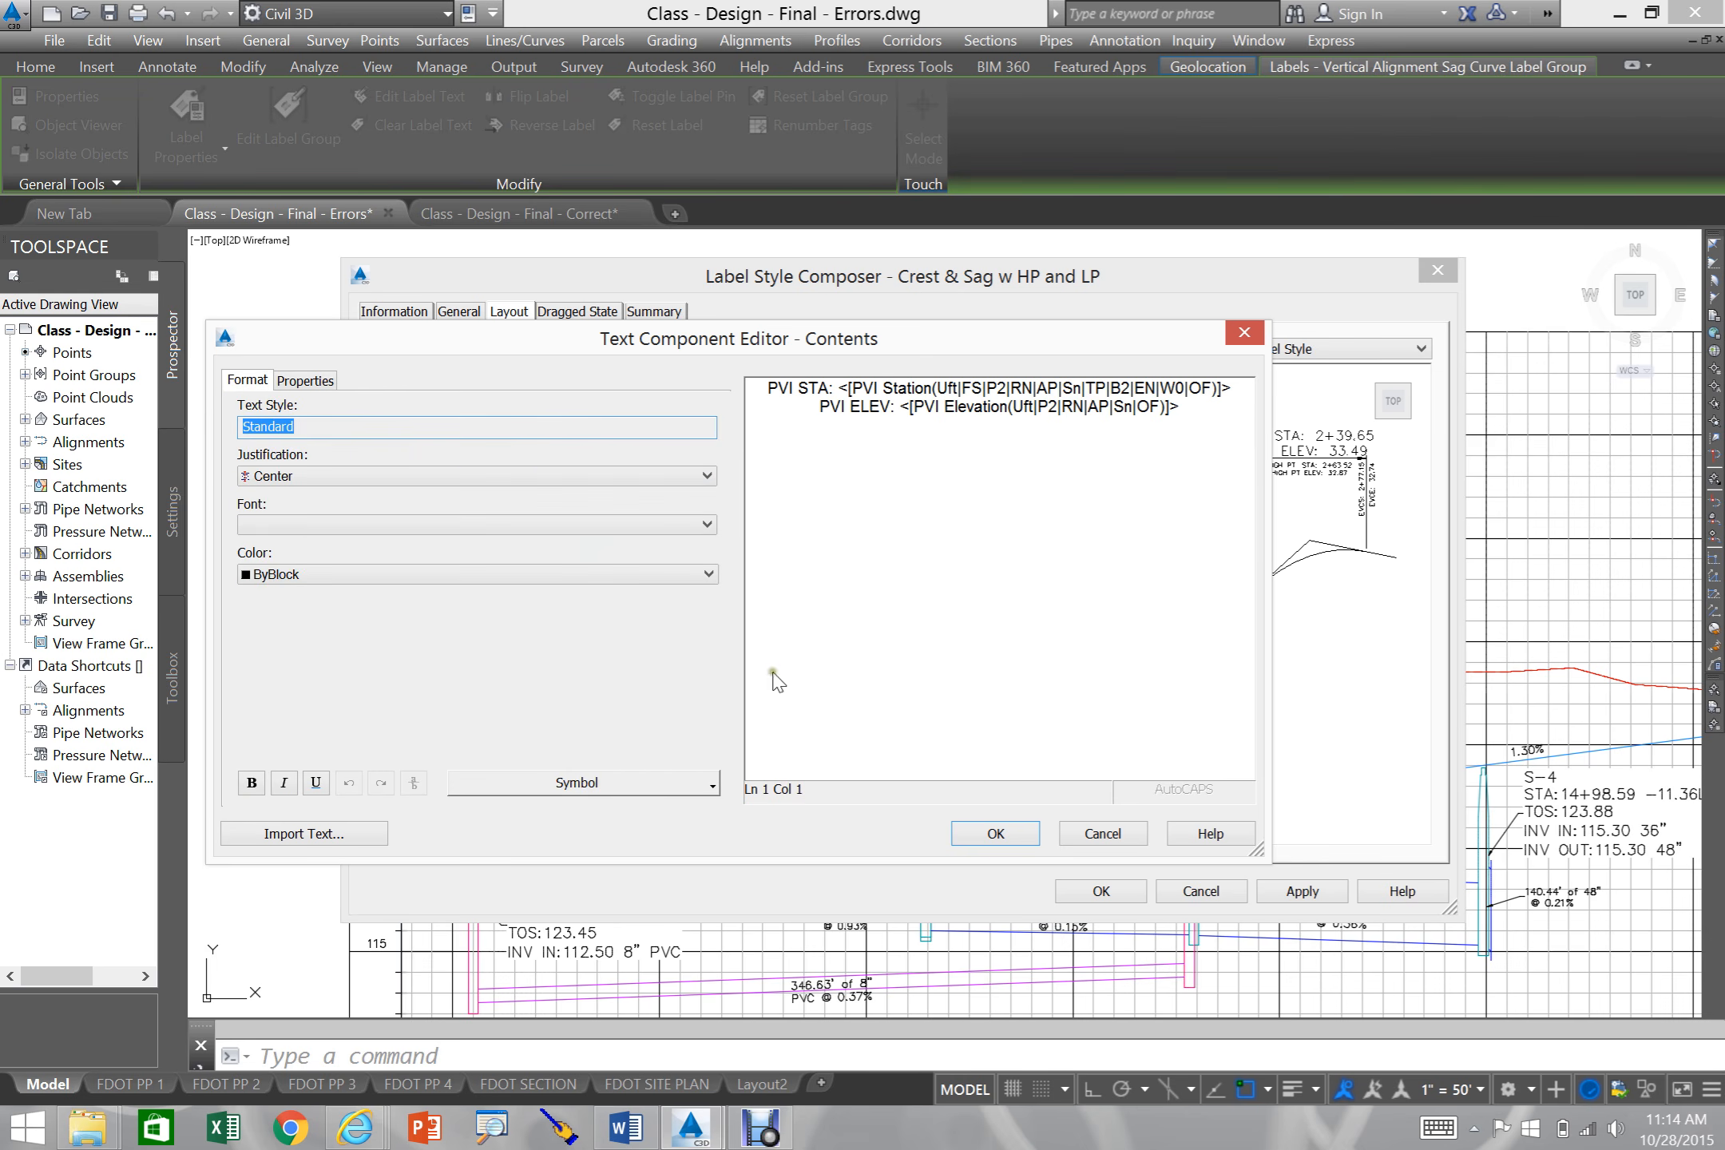
{"action": "left_click", "coordinate": [1086, 832]}
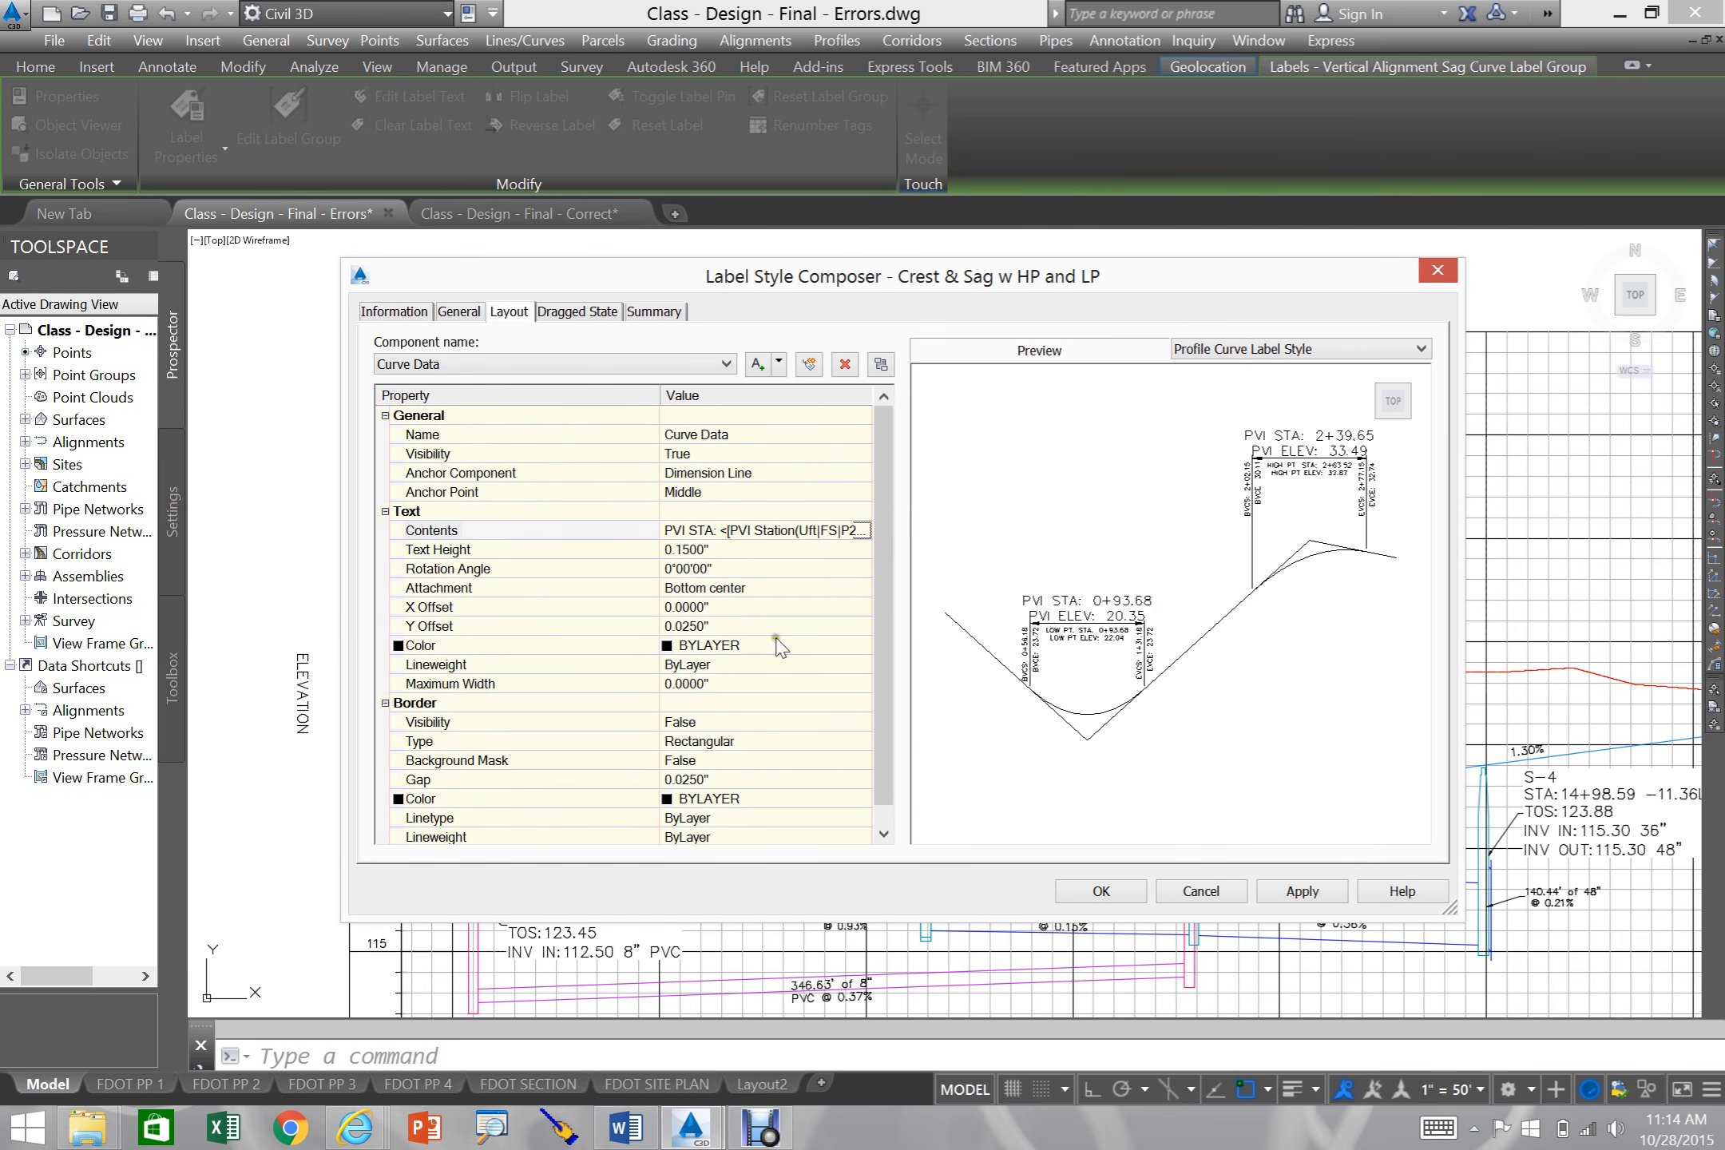
{"action": "left_click", "coordinate": [693, 550]}
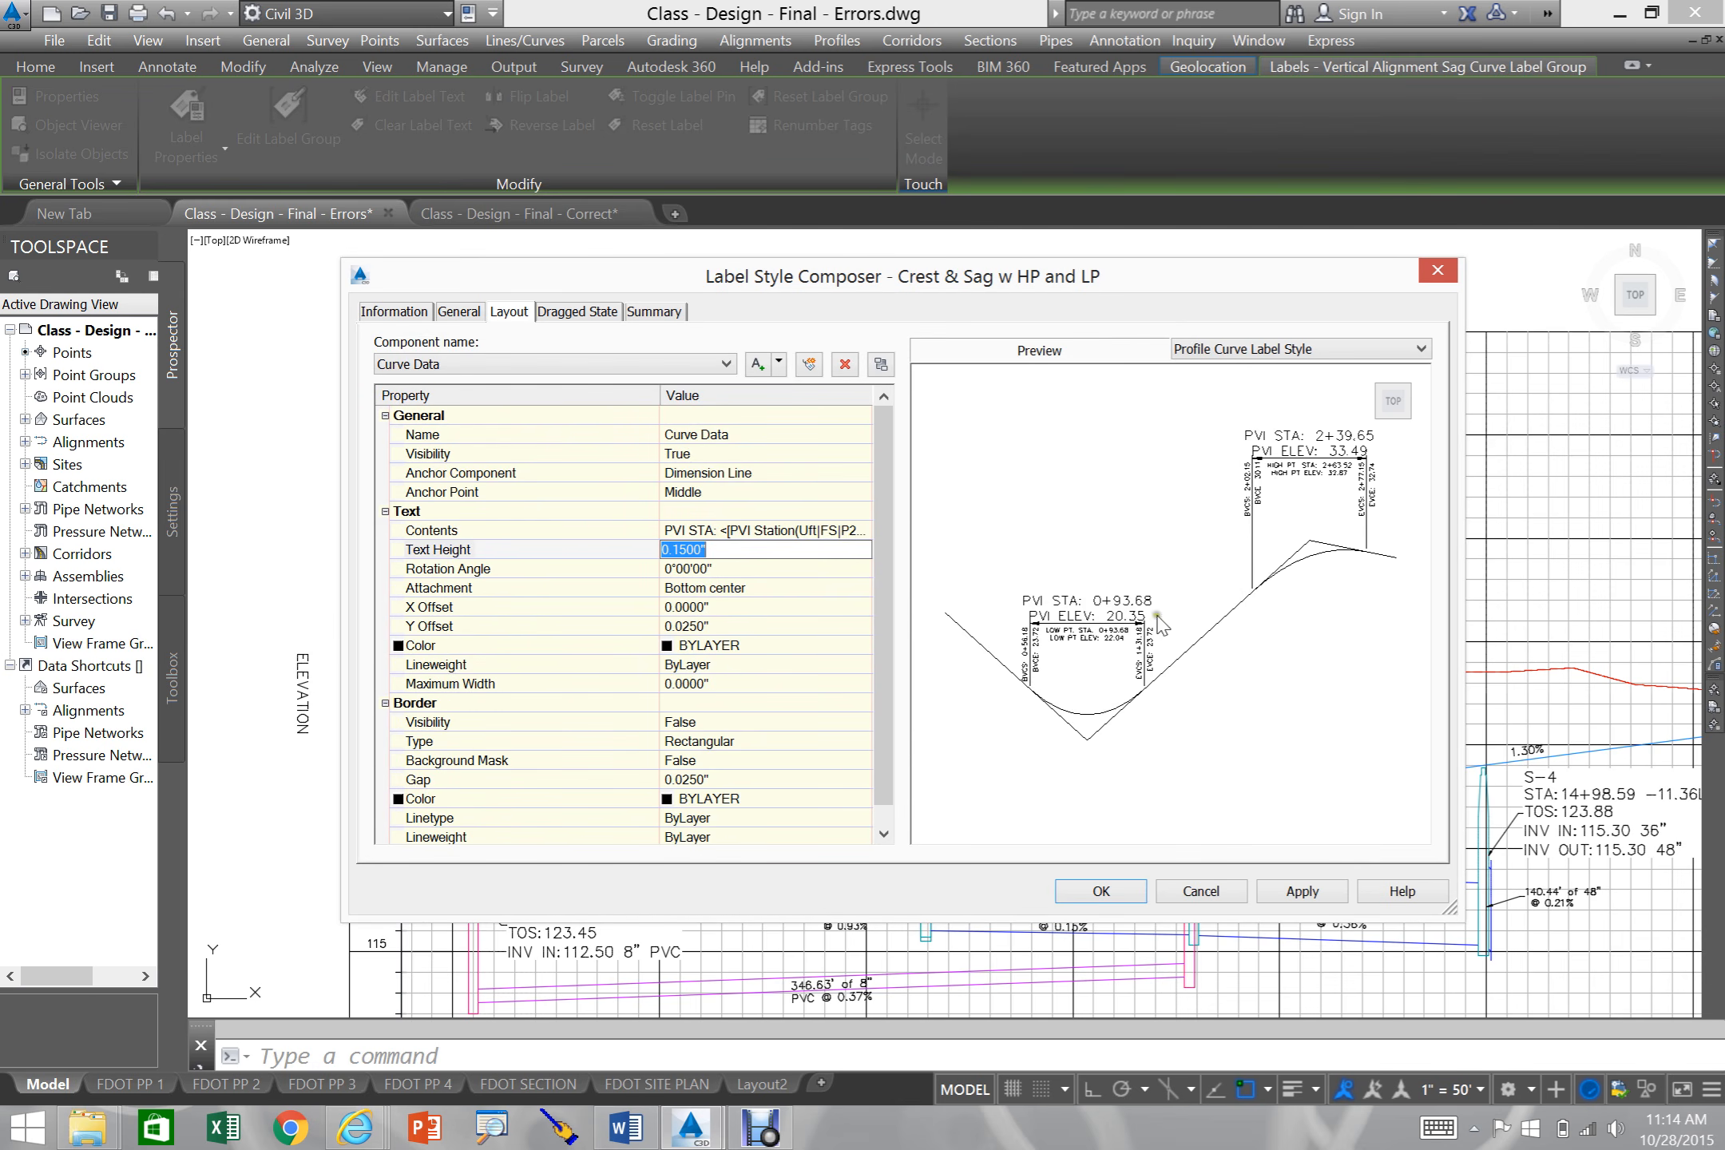
{"action": "type", "text": ".075"}
- Inspect the text contents of the BVCS component and leave them without changes
{"action": "left_click", "coordinate": [505, 361]}
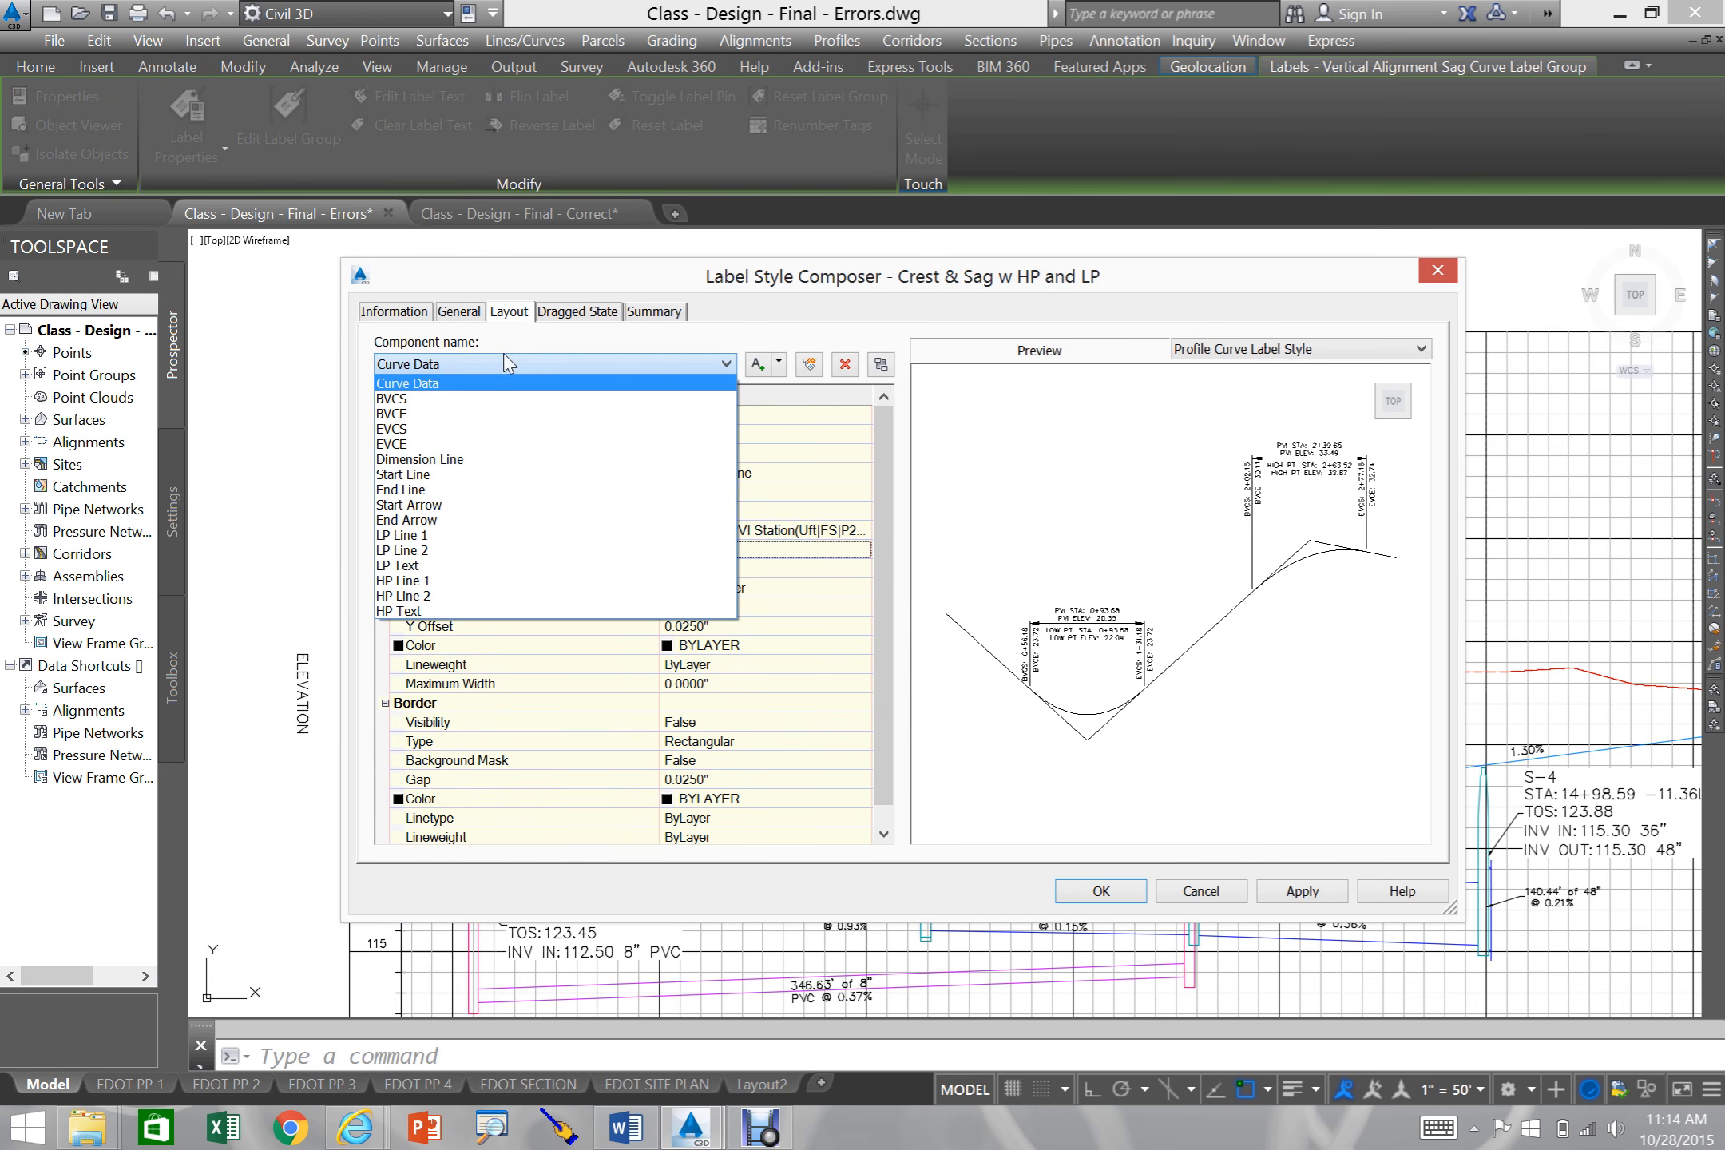
{"action": "left_click", "coordinate": [425, 399]}
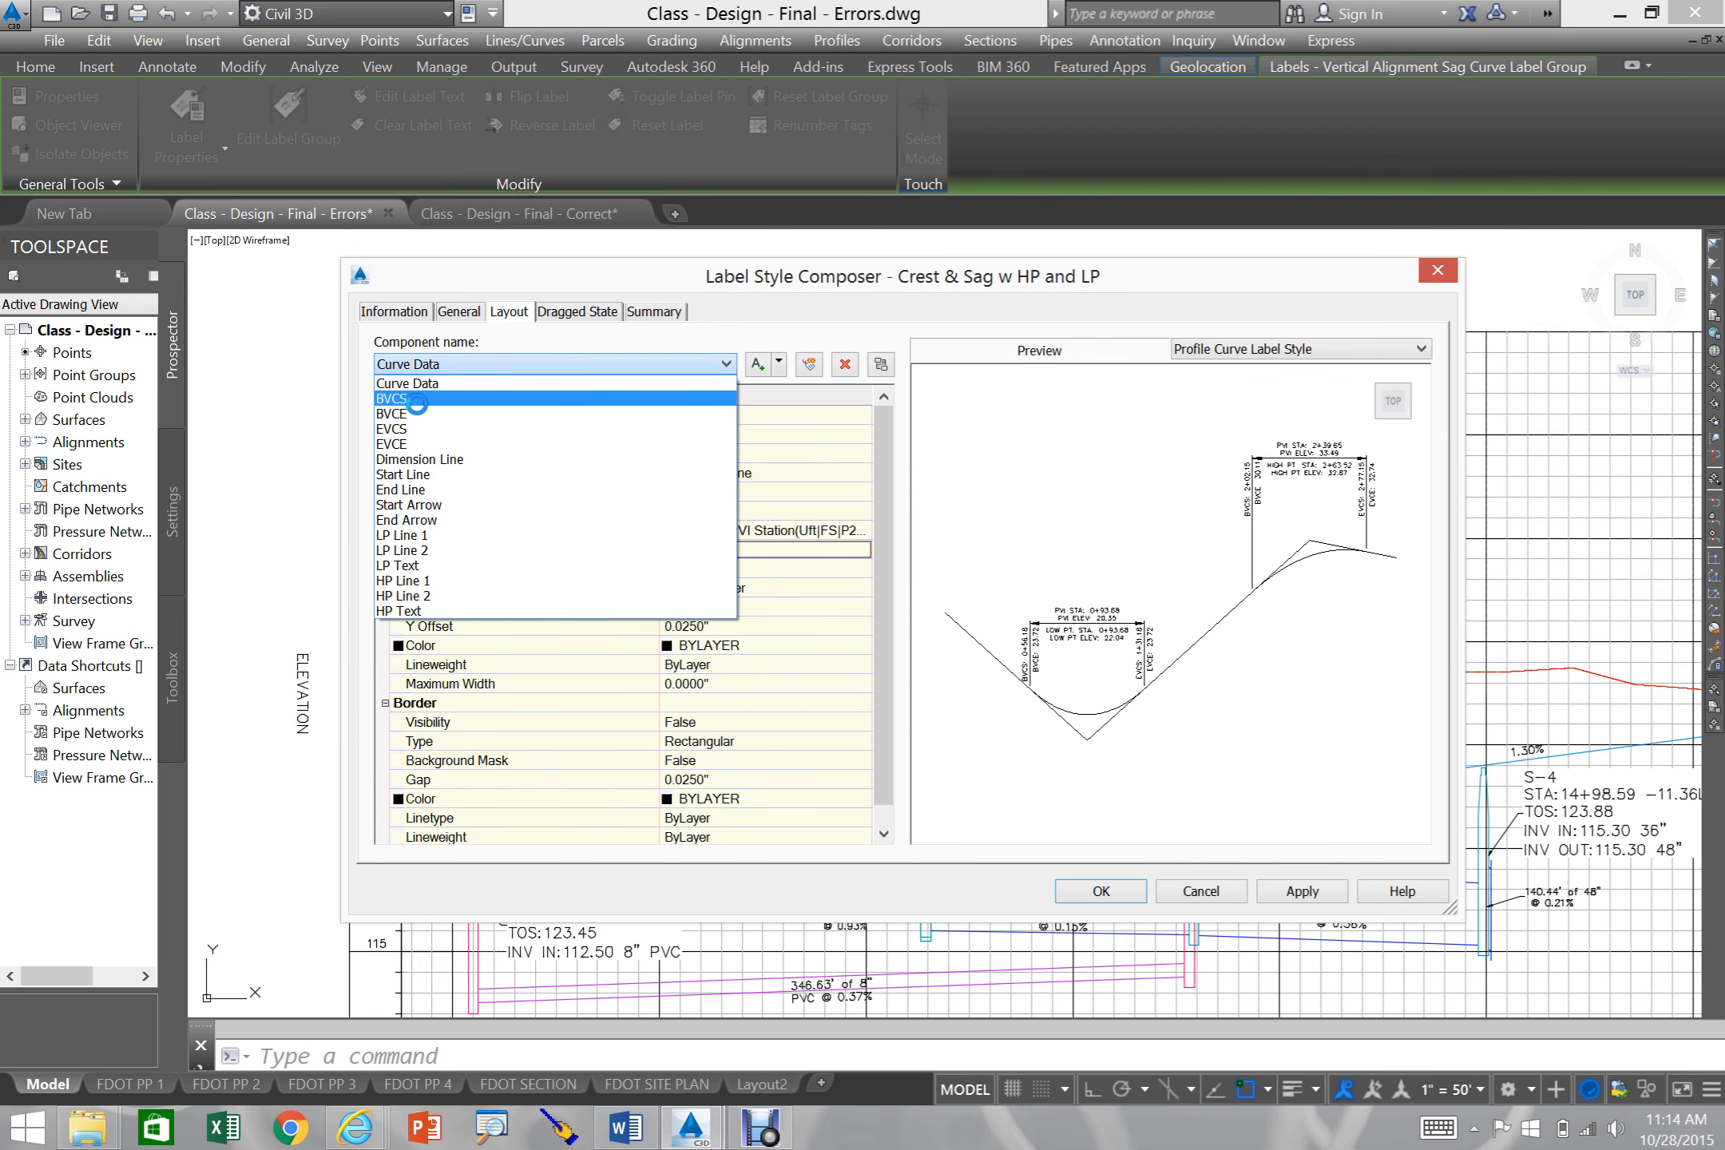
{"action": "left_click", "coordinate": [405, 399]}
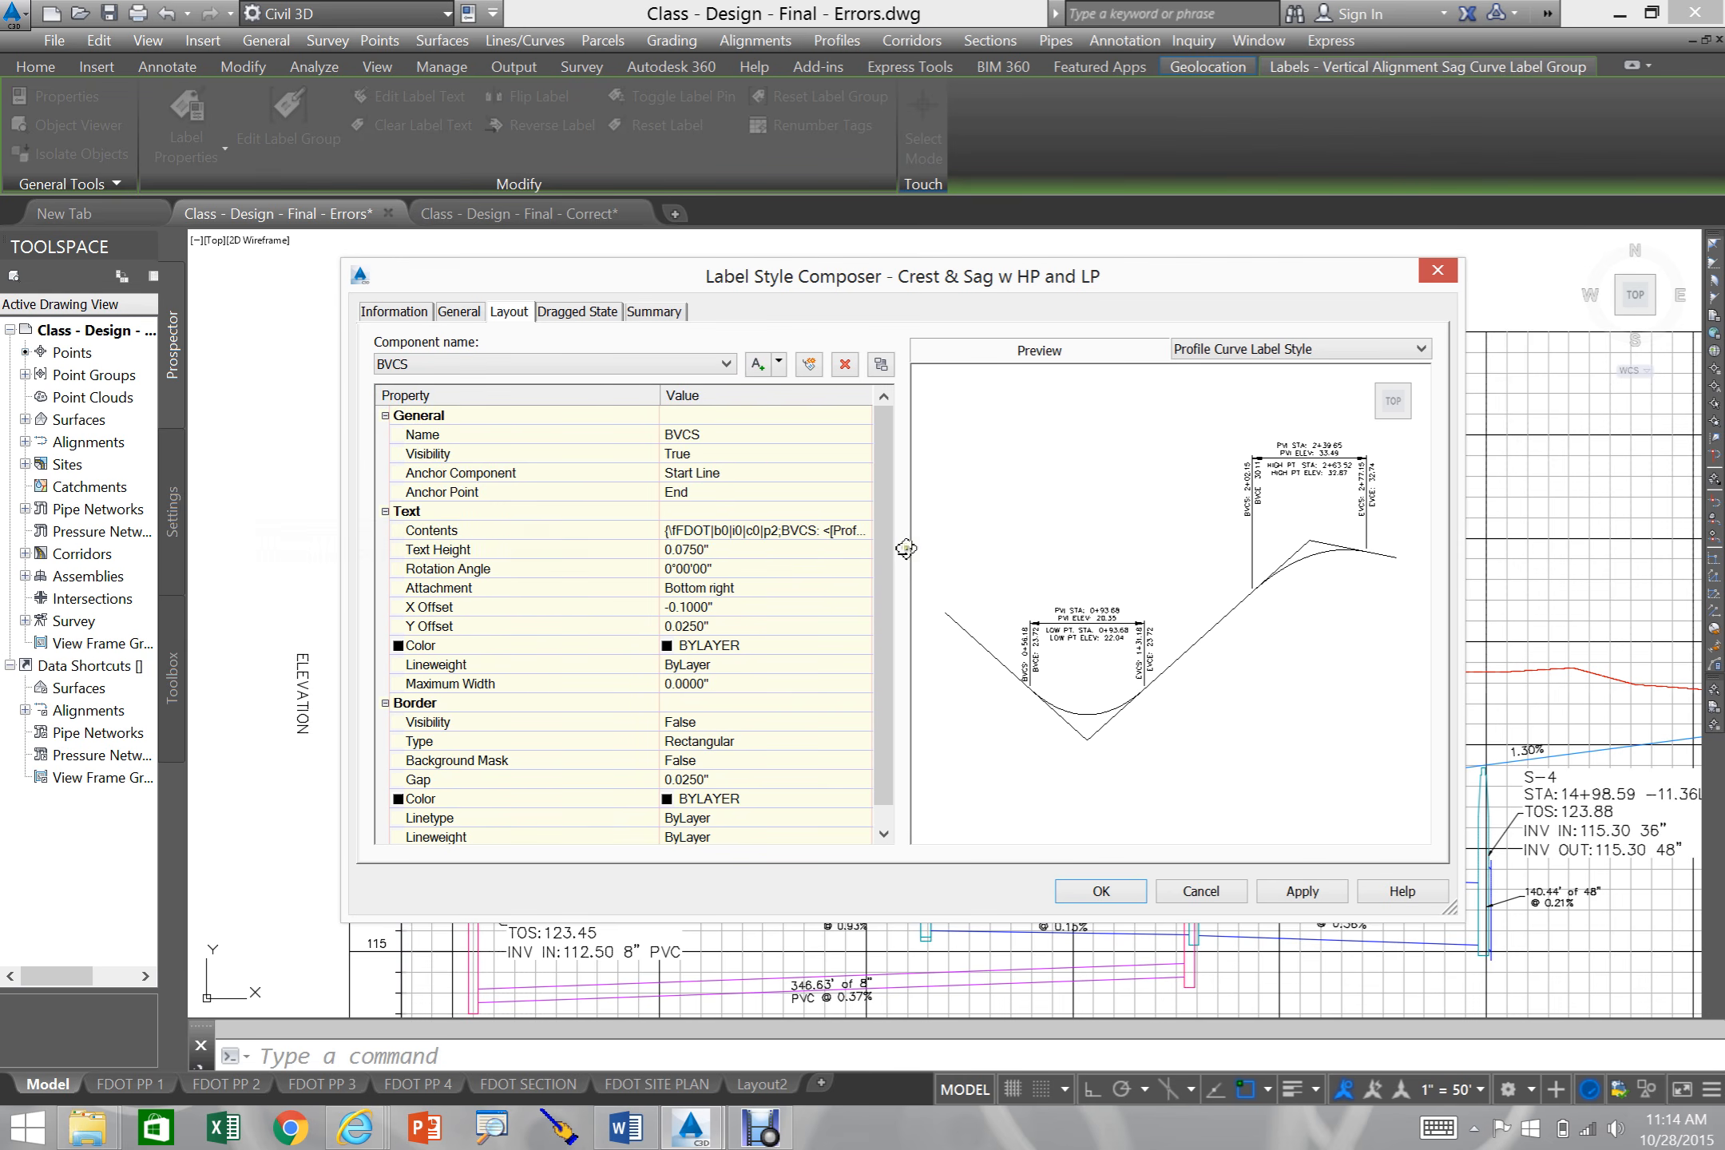
{"action": "left_click", "coordinate": [857, 531]}
{"action": "left_click", "coordinate": [861, 532]}
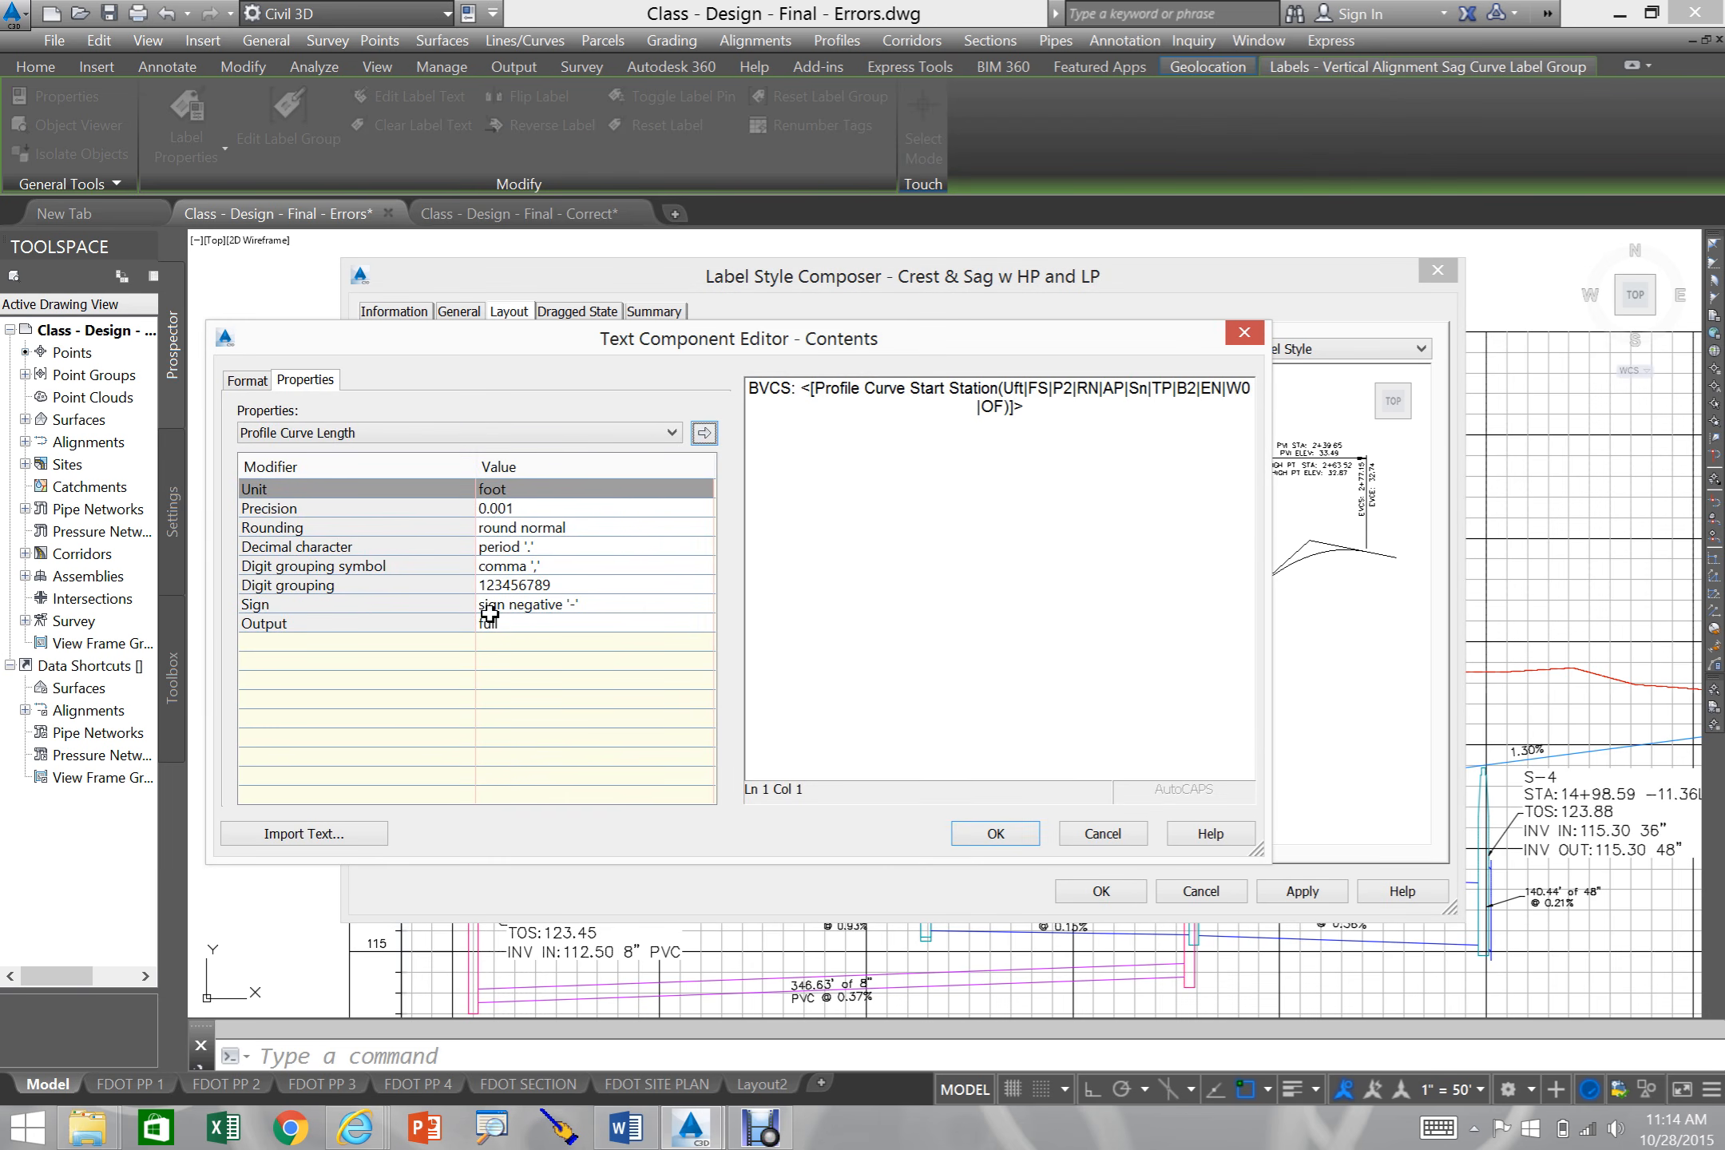
{"action": "left_click", "coordinate": [1083, 830]}
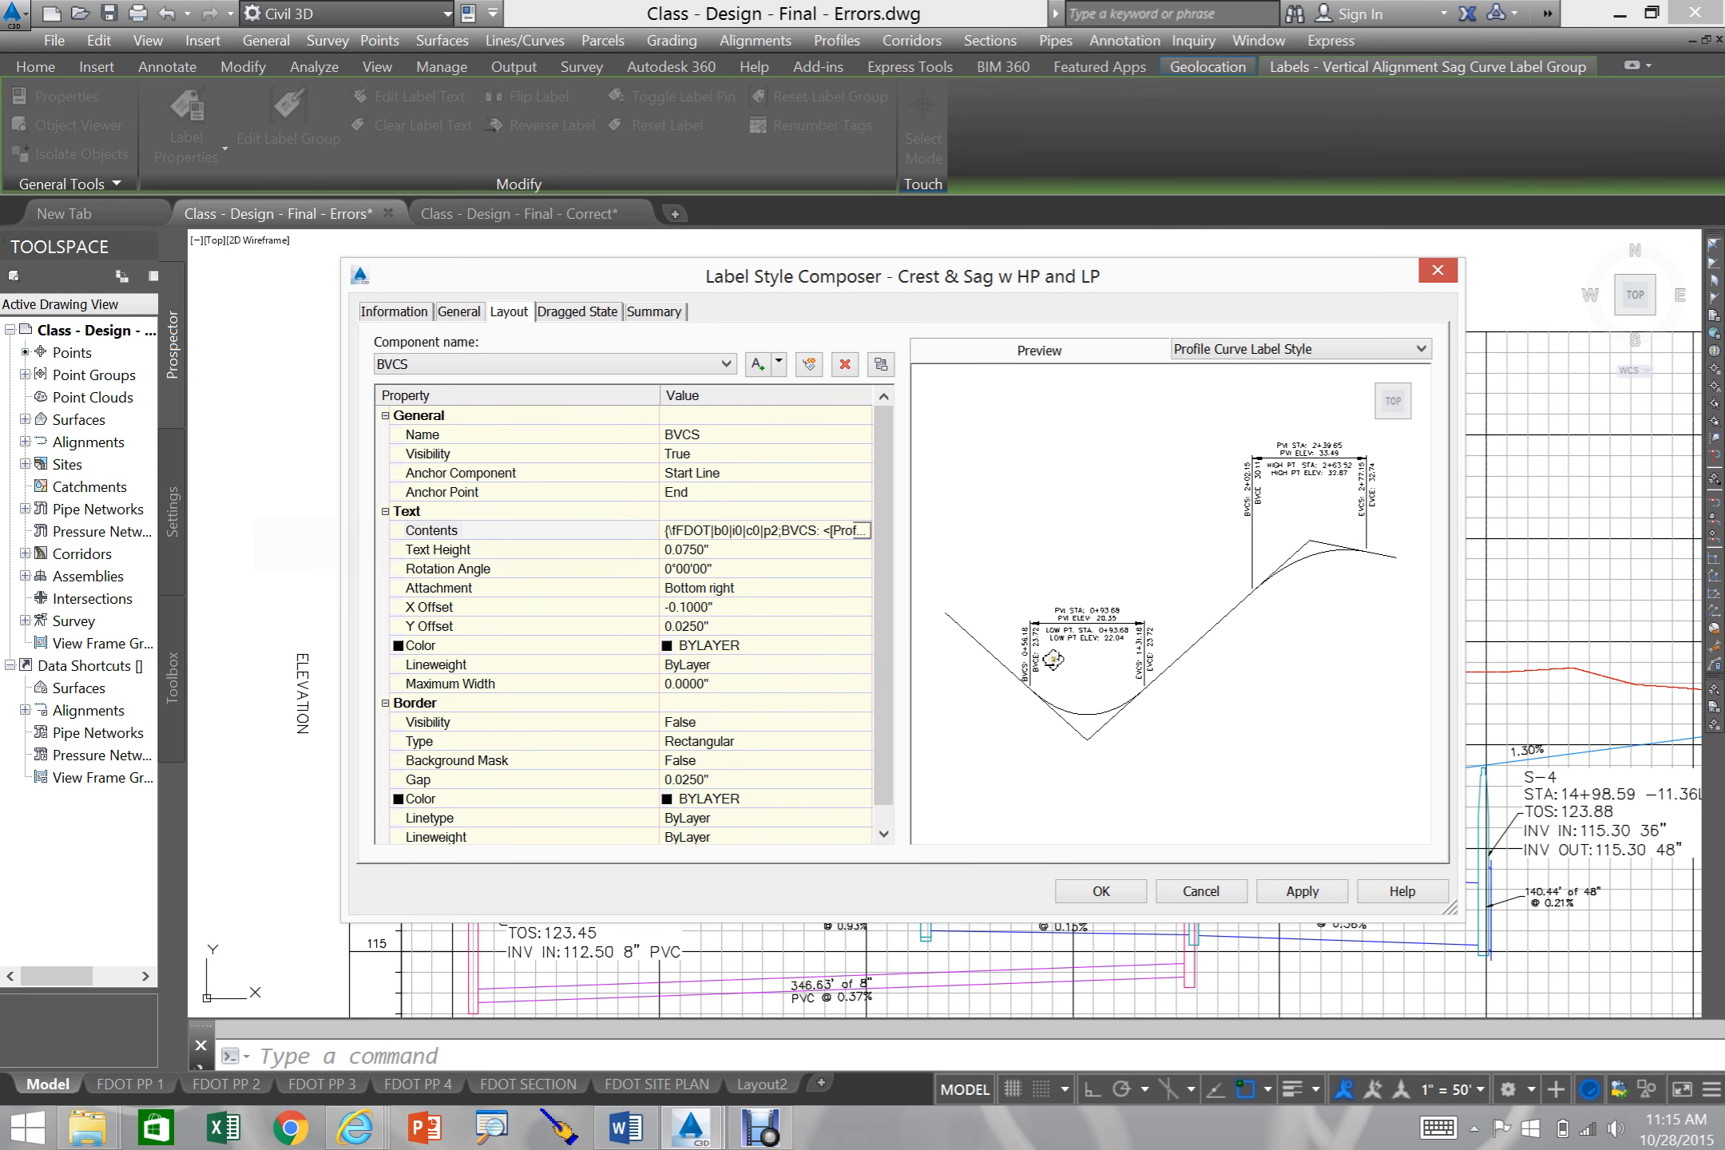
- Add a "K=" line below PVI ELEV in the Curve Data contents, with the K Value property at 0.01 precision
{"action": "left_click", "coordinate": [537, 365]}
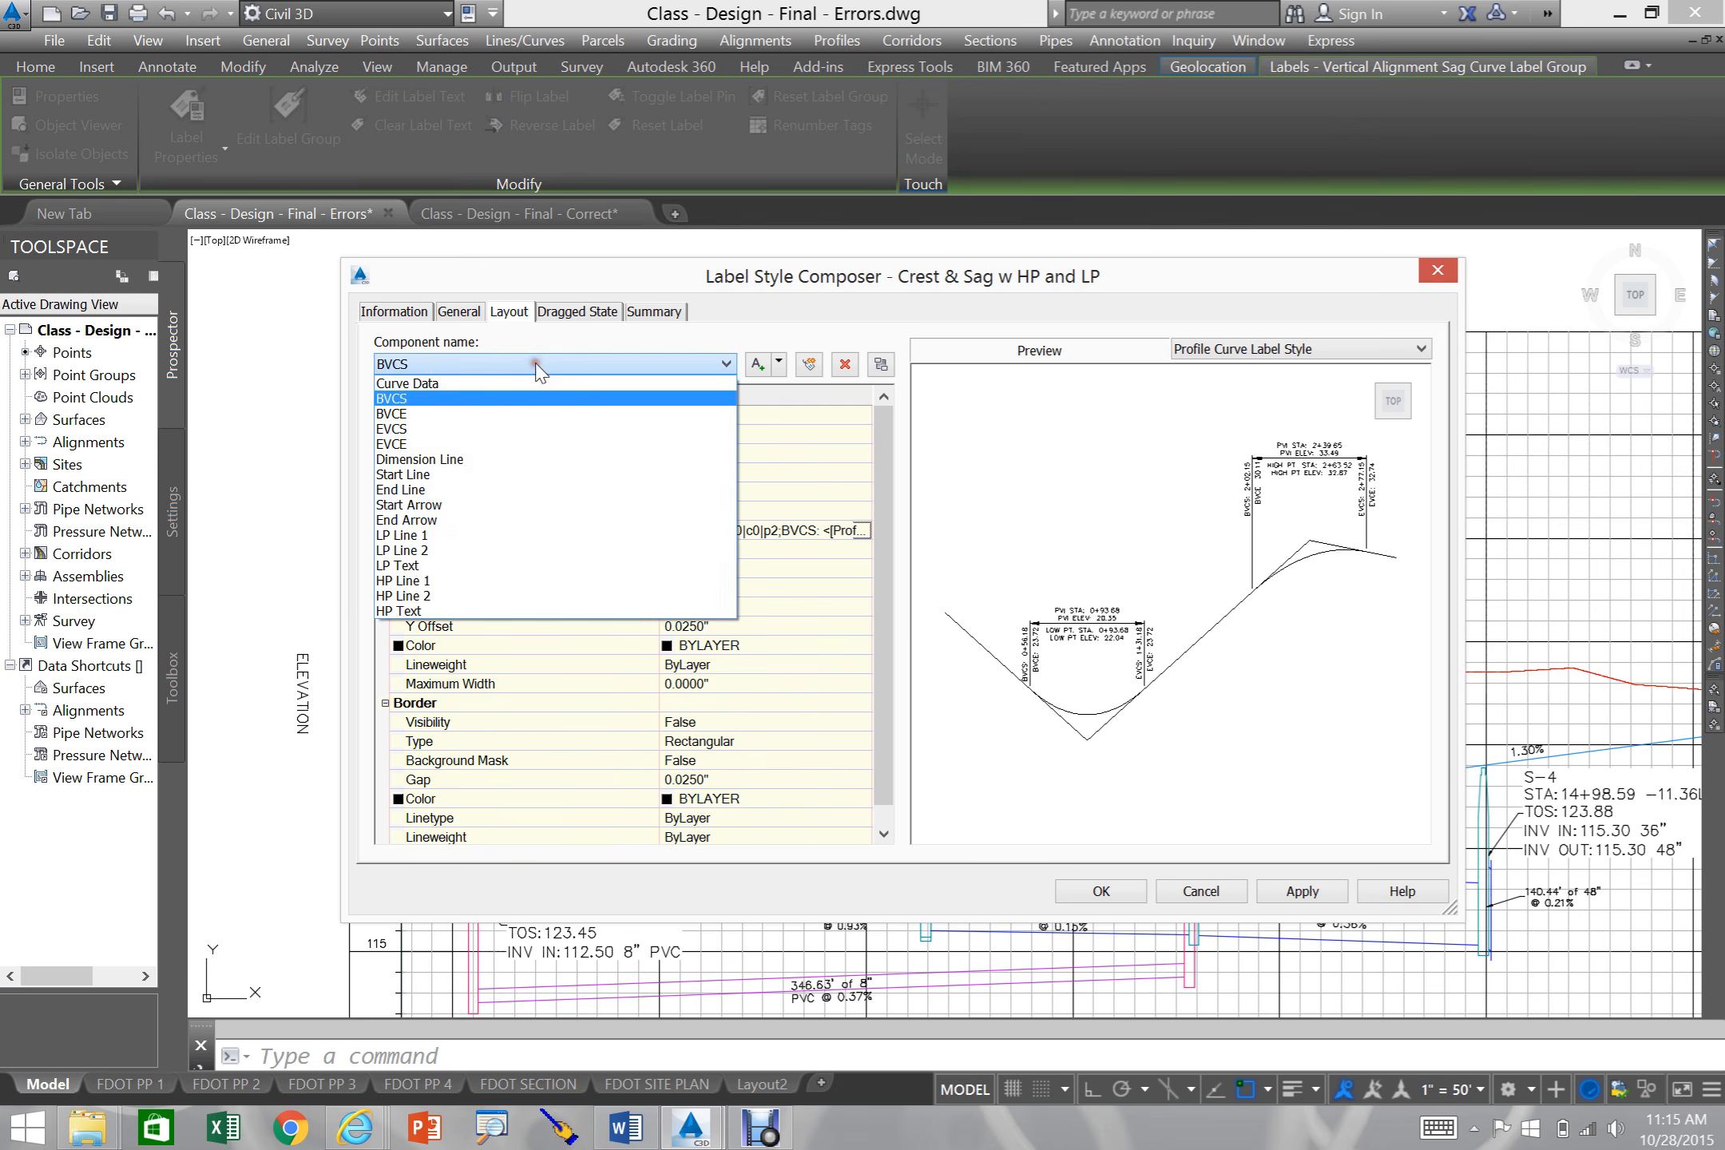
{"action": "left_click", "coordinate": [467, 383]}
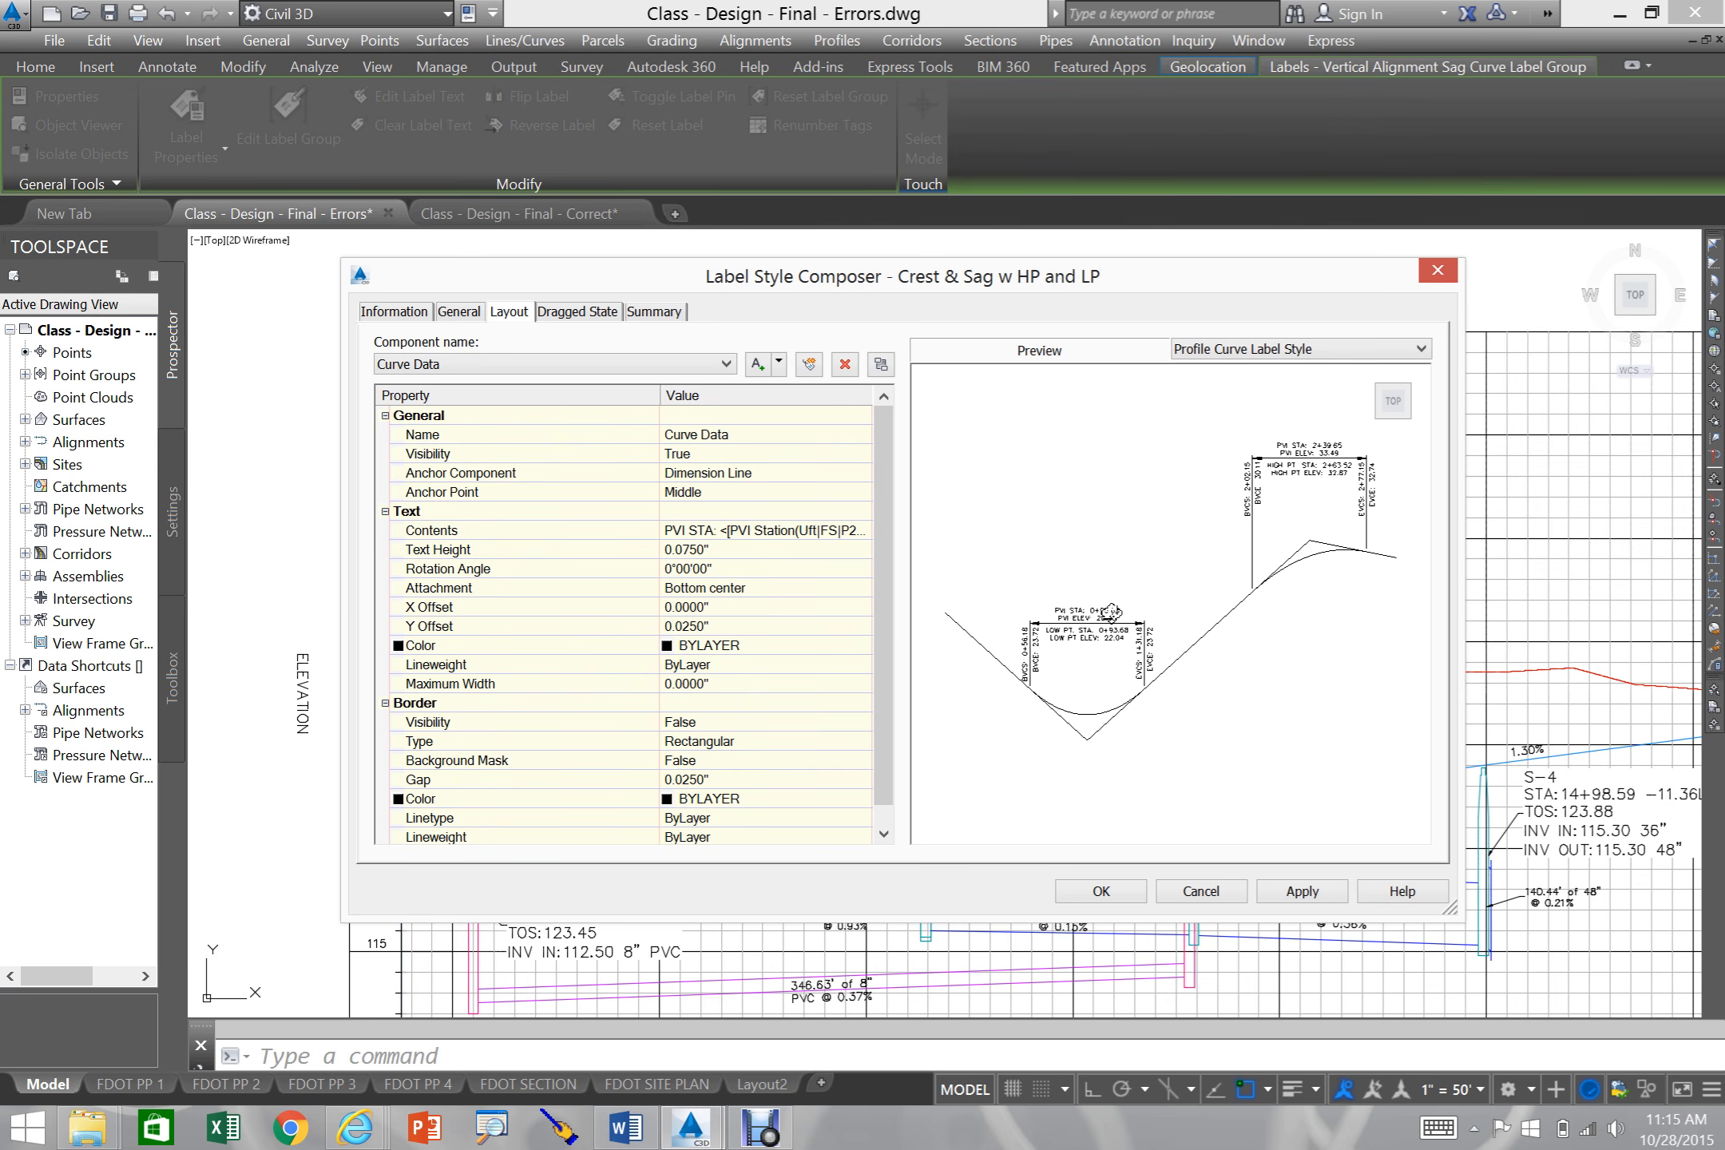
{"action": "left_click", "coordinate": [858, 531]}
{"action": "left_click", "coordinate": [865, 530]}
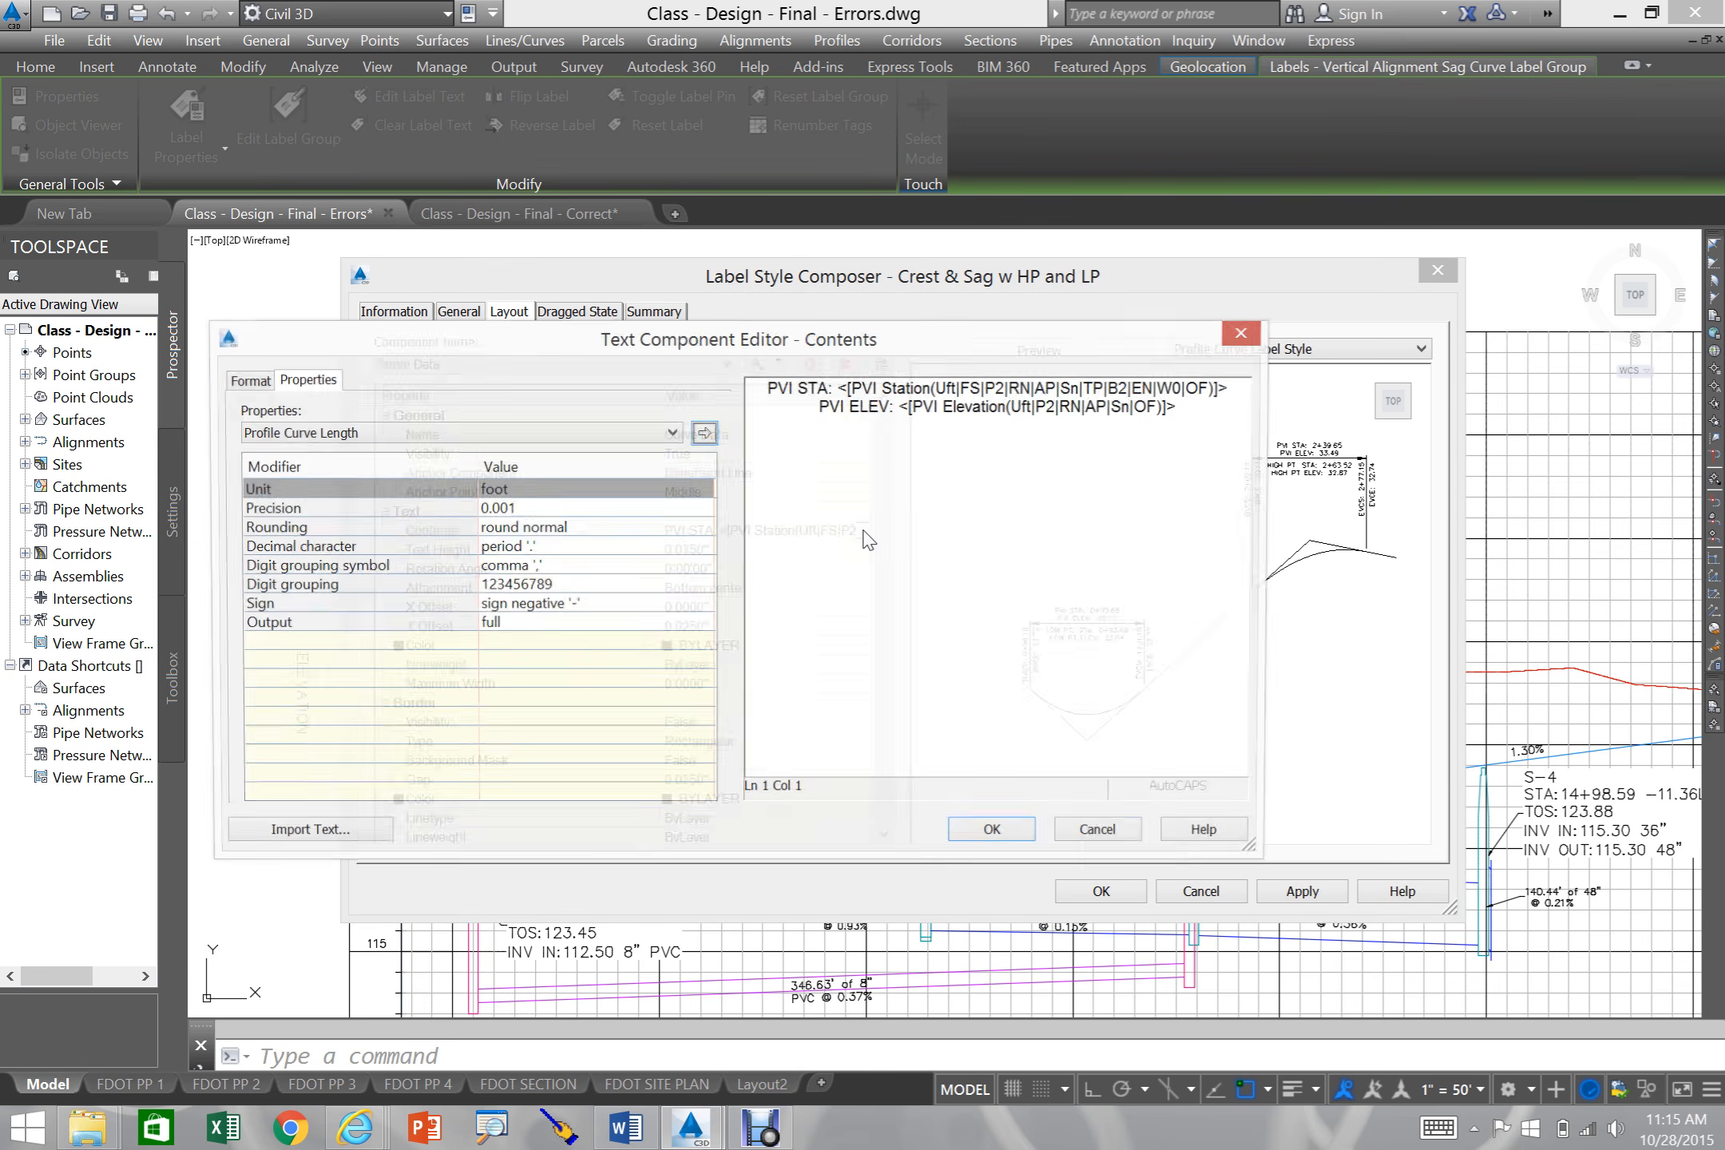
{"action": "left_click", "coordinate": [1214, 412]}
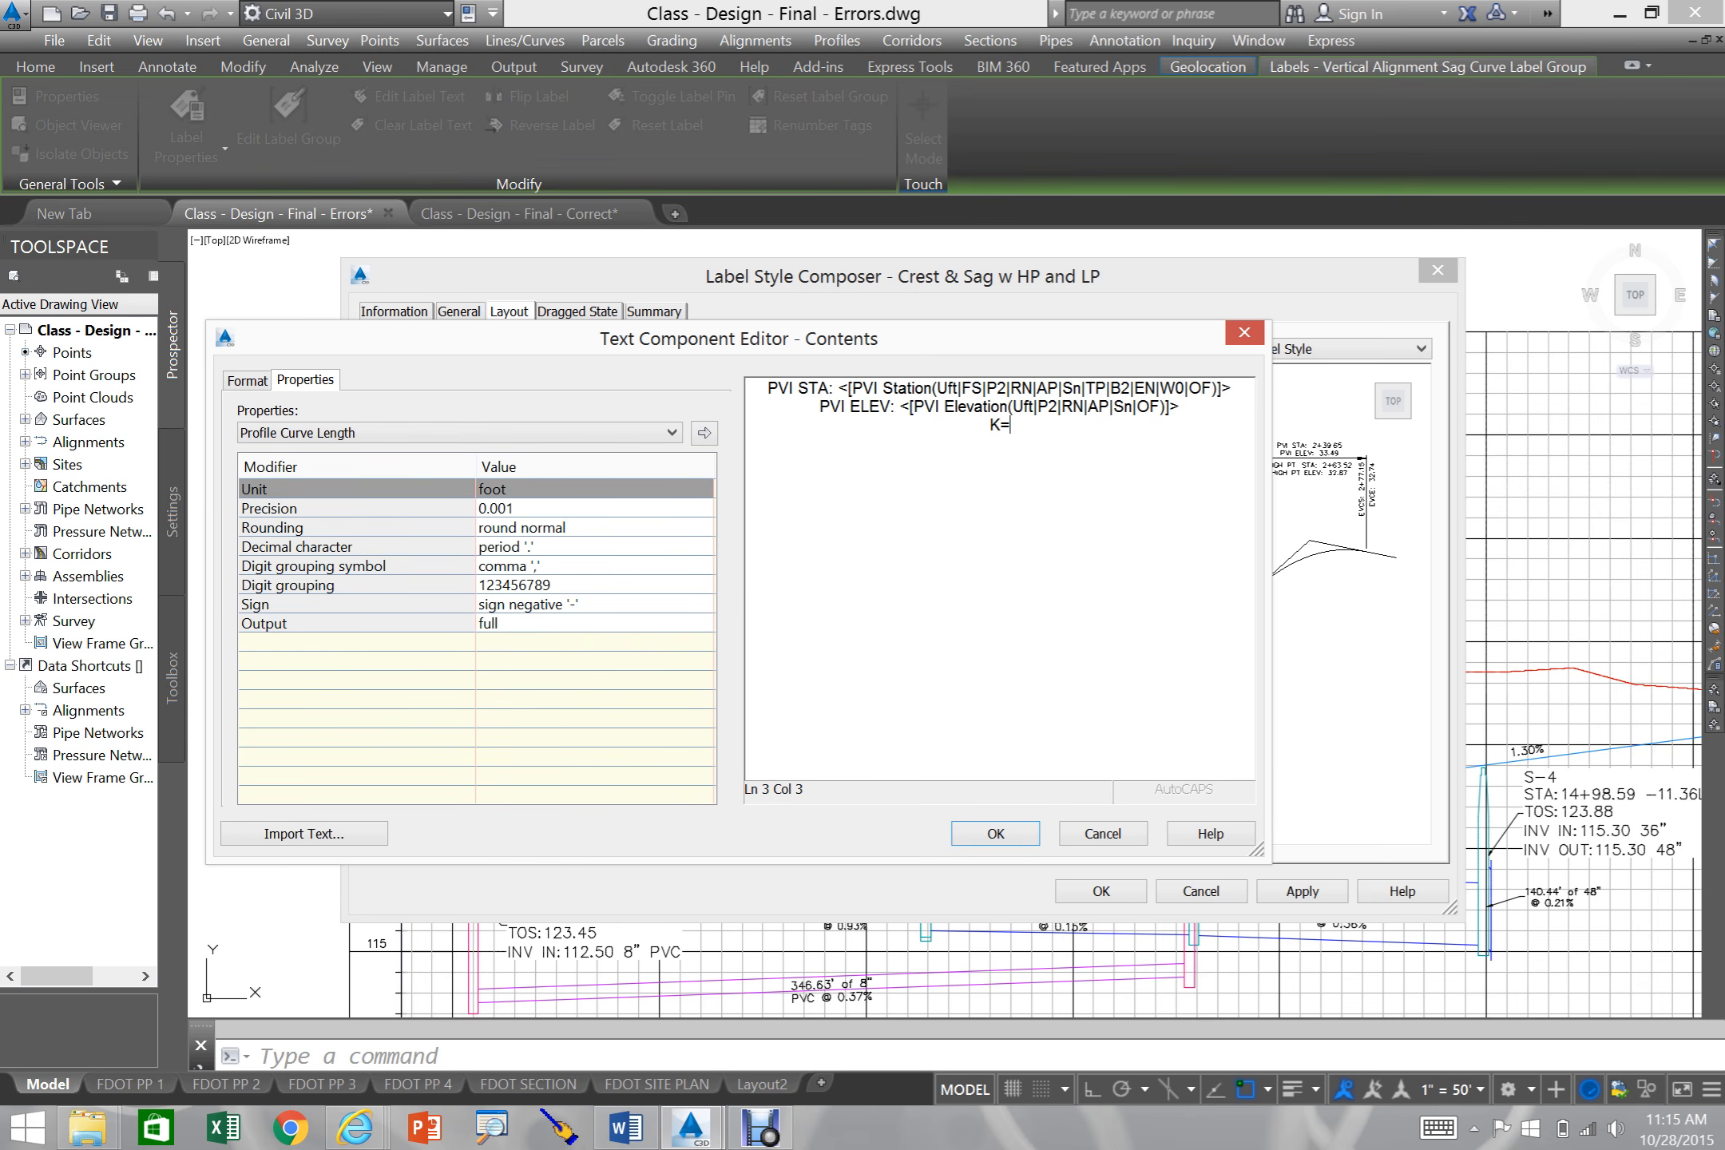
{"action": "left_click", "coordinate": [383, 433]}
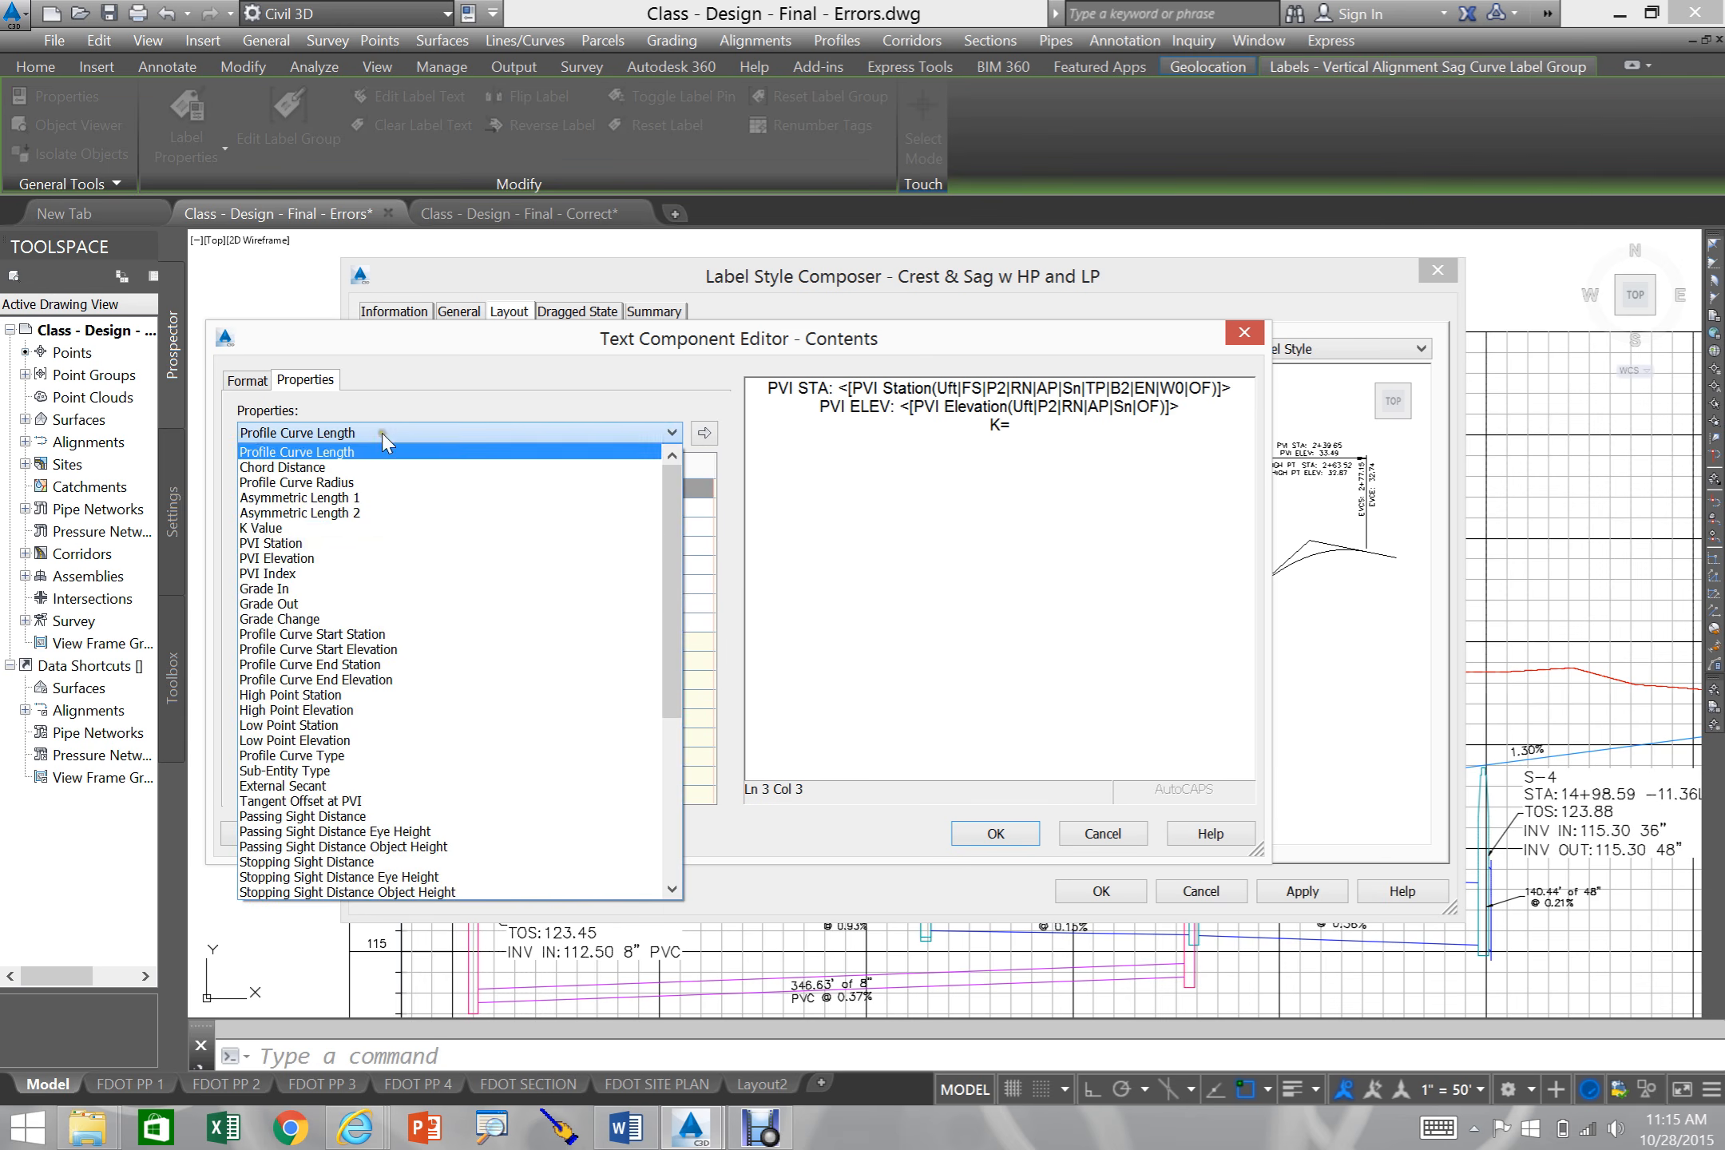
{"action": "left_click", "coordinate": [292, 528]}
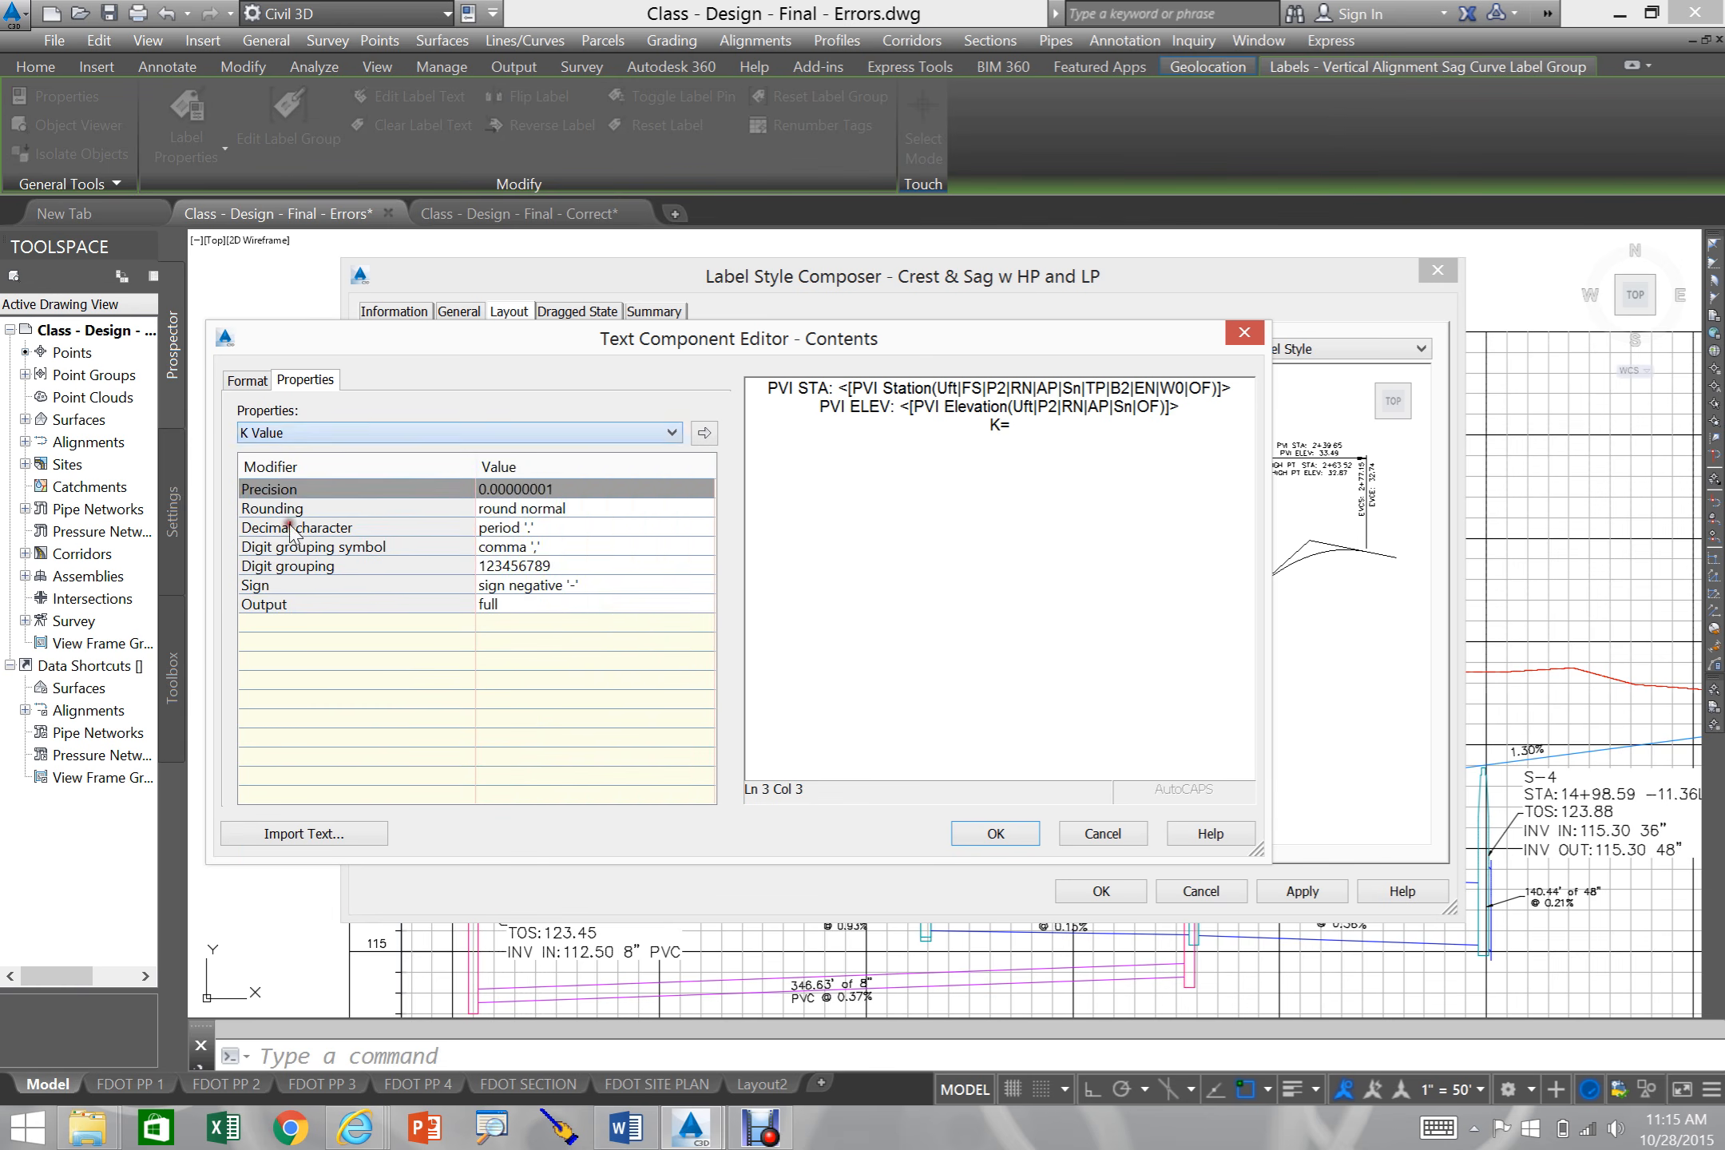
{"action": "left_click", "coordinate": [571, 490]}
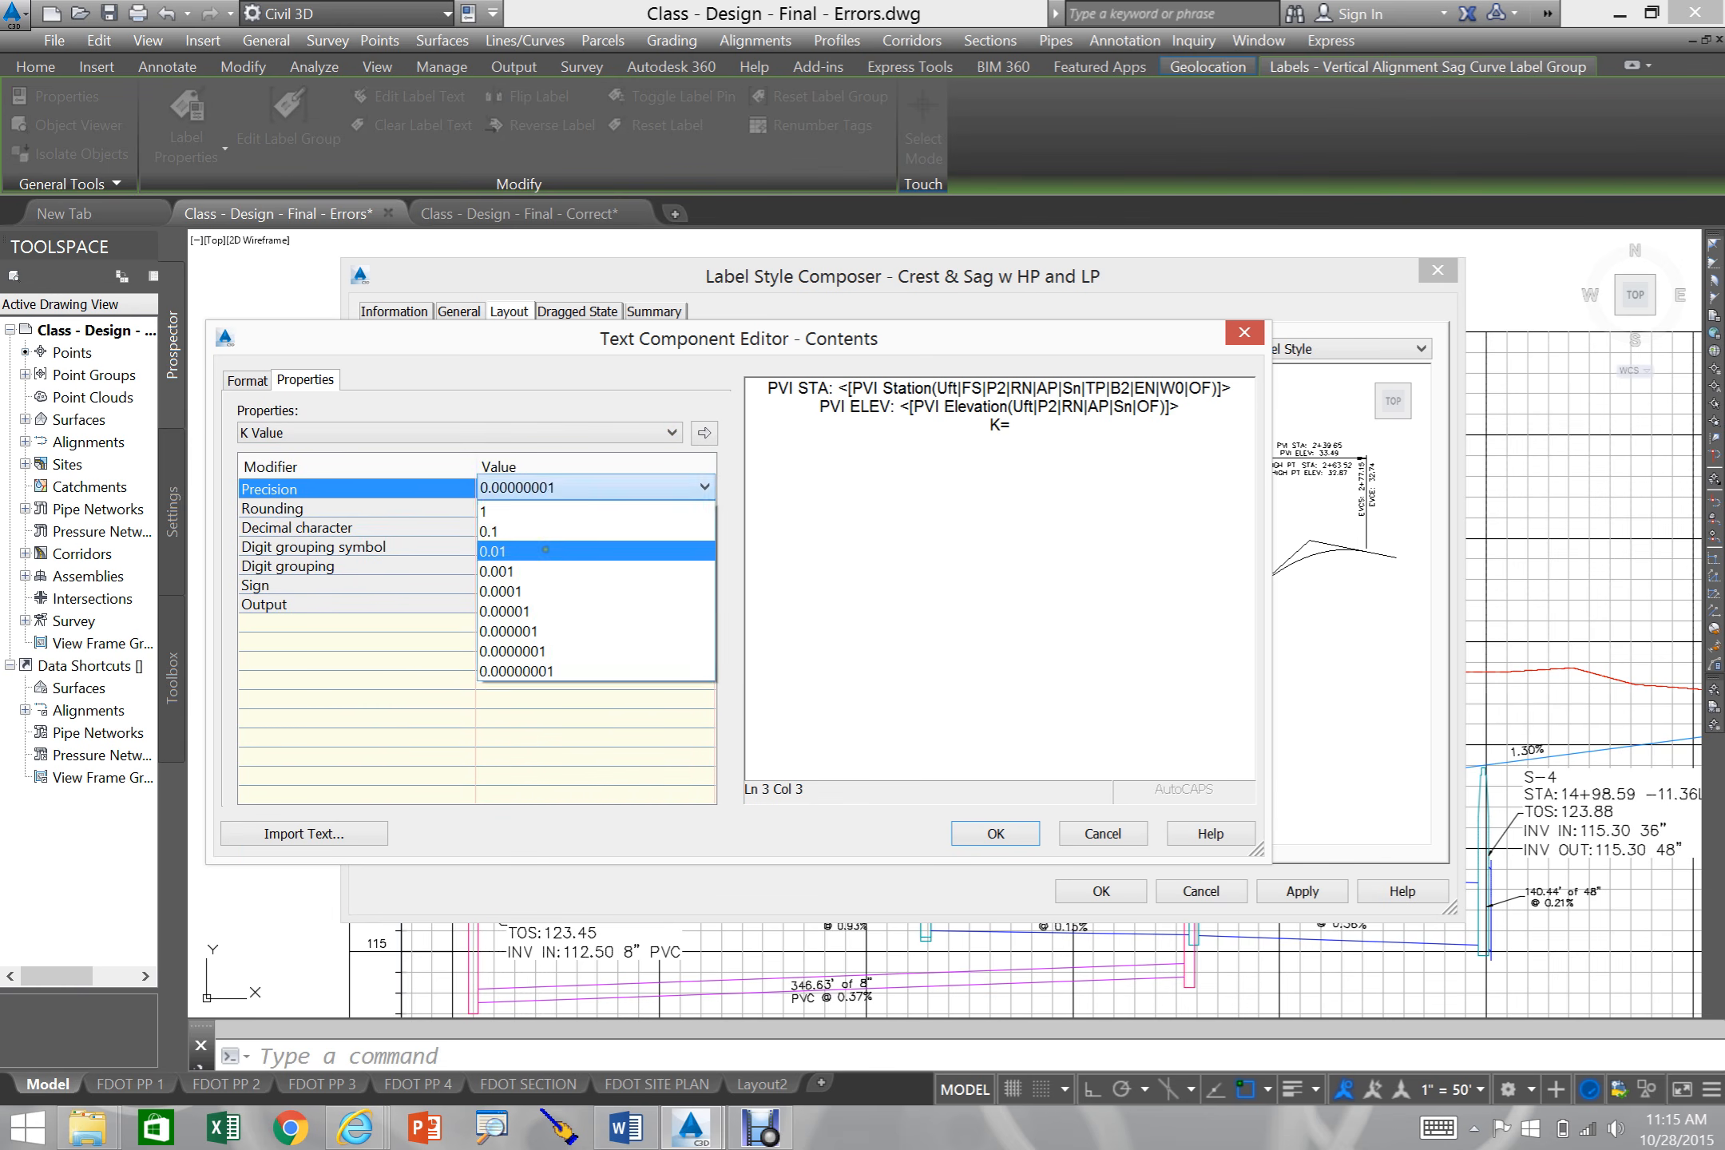
{"action": "left_click", "coordinate": [546, 550]}
{"action": "left_click", "coordinate": [704, 433]}
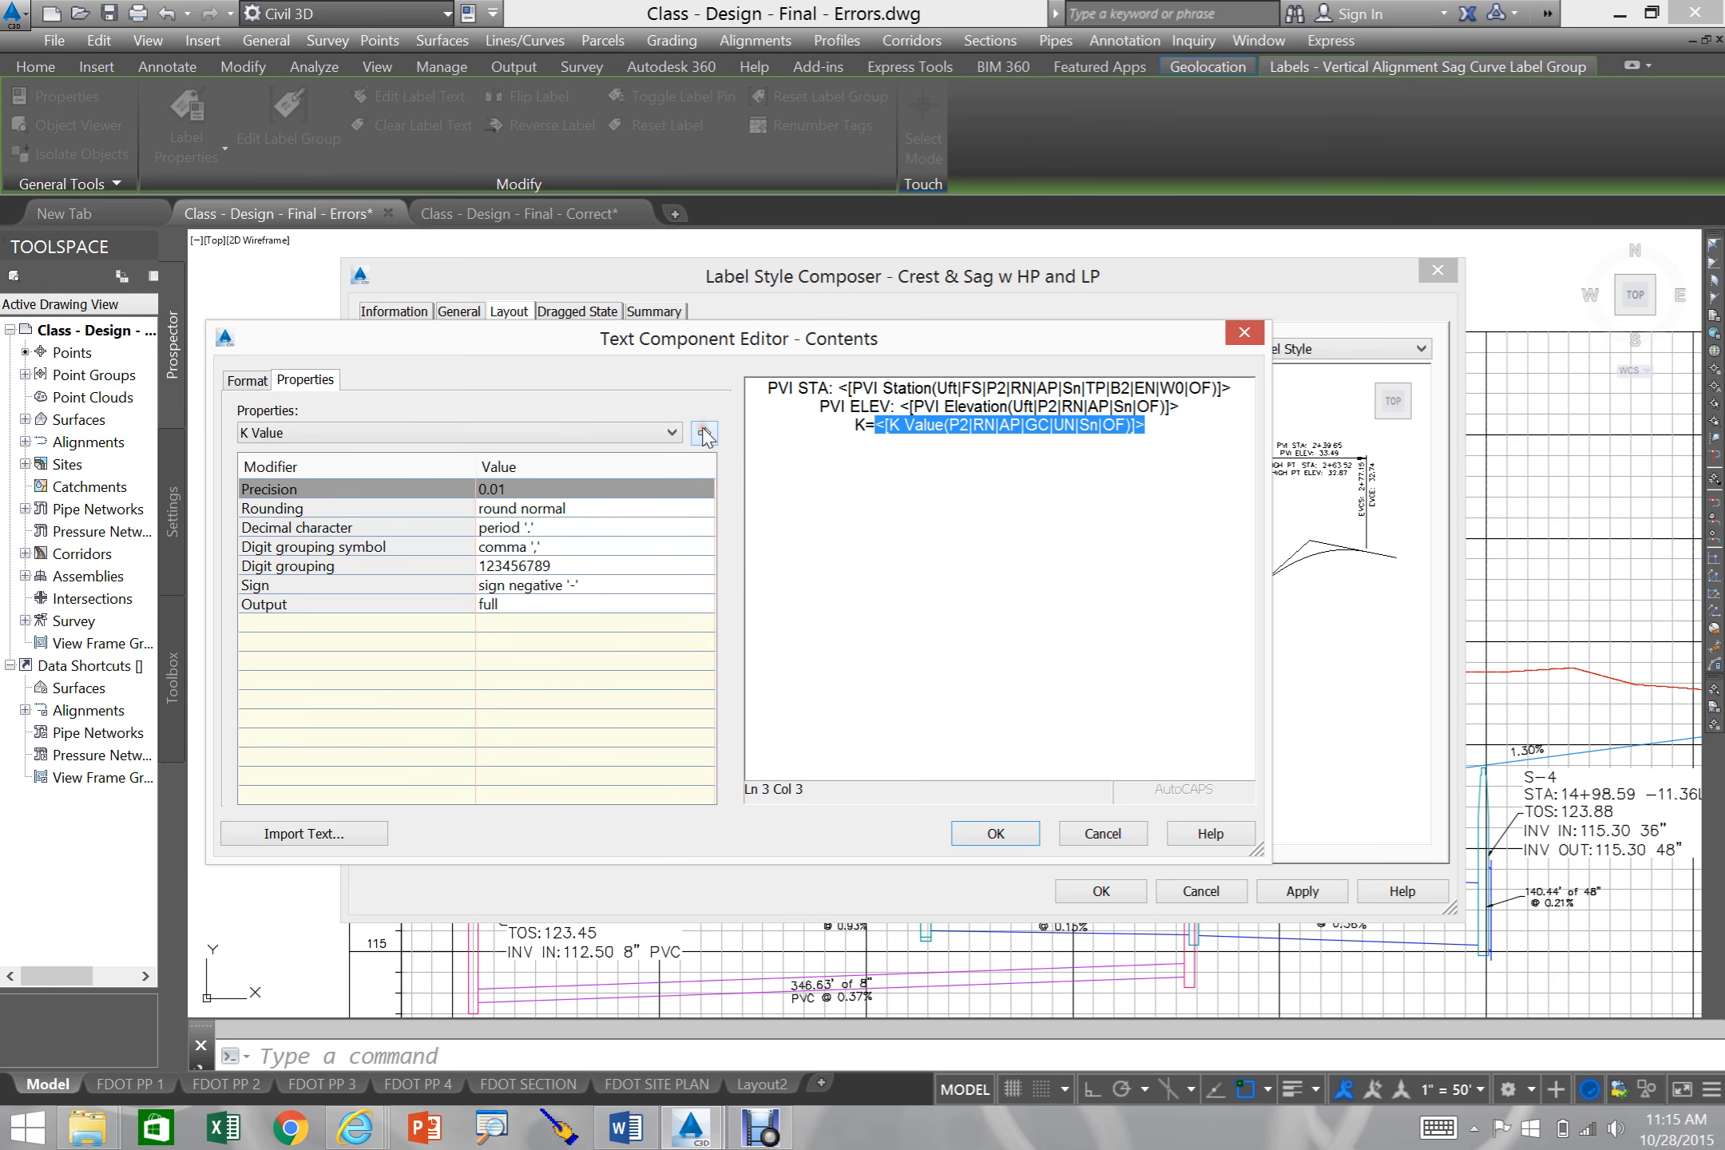
- Add an "LVC=" line below the K value in the Curve Data contents, with the Profile Curve Length property at 0.01 precision
{"action": "left_click", "coordinate": [1166, 423]}
{"action": "key", "text": "Return"}
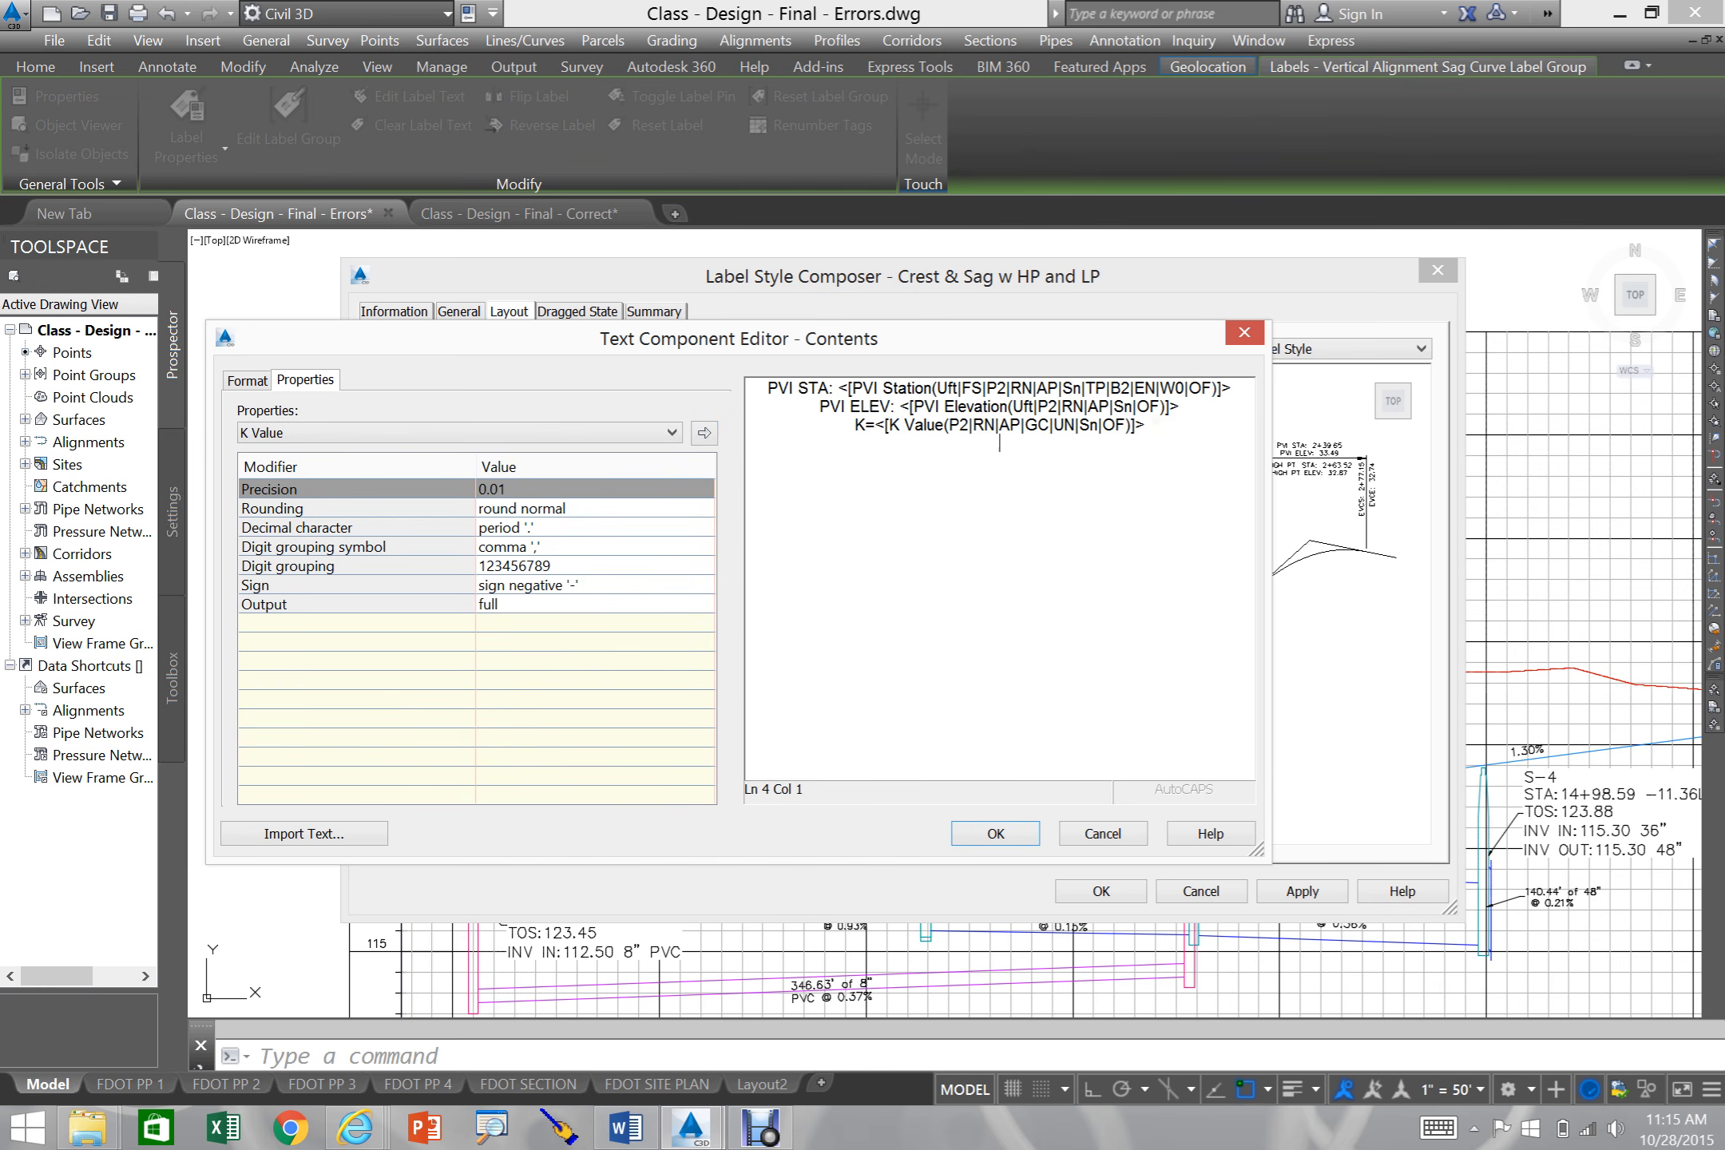
{"action": "type", "text": "LVC ="}
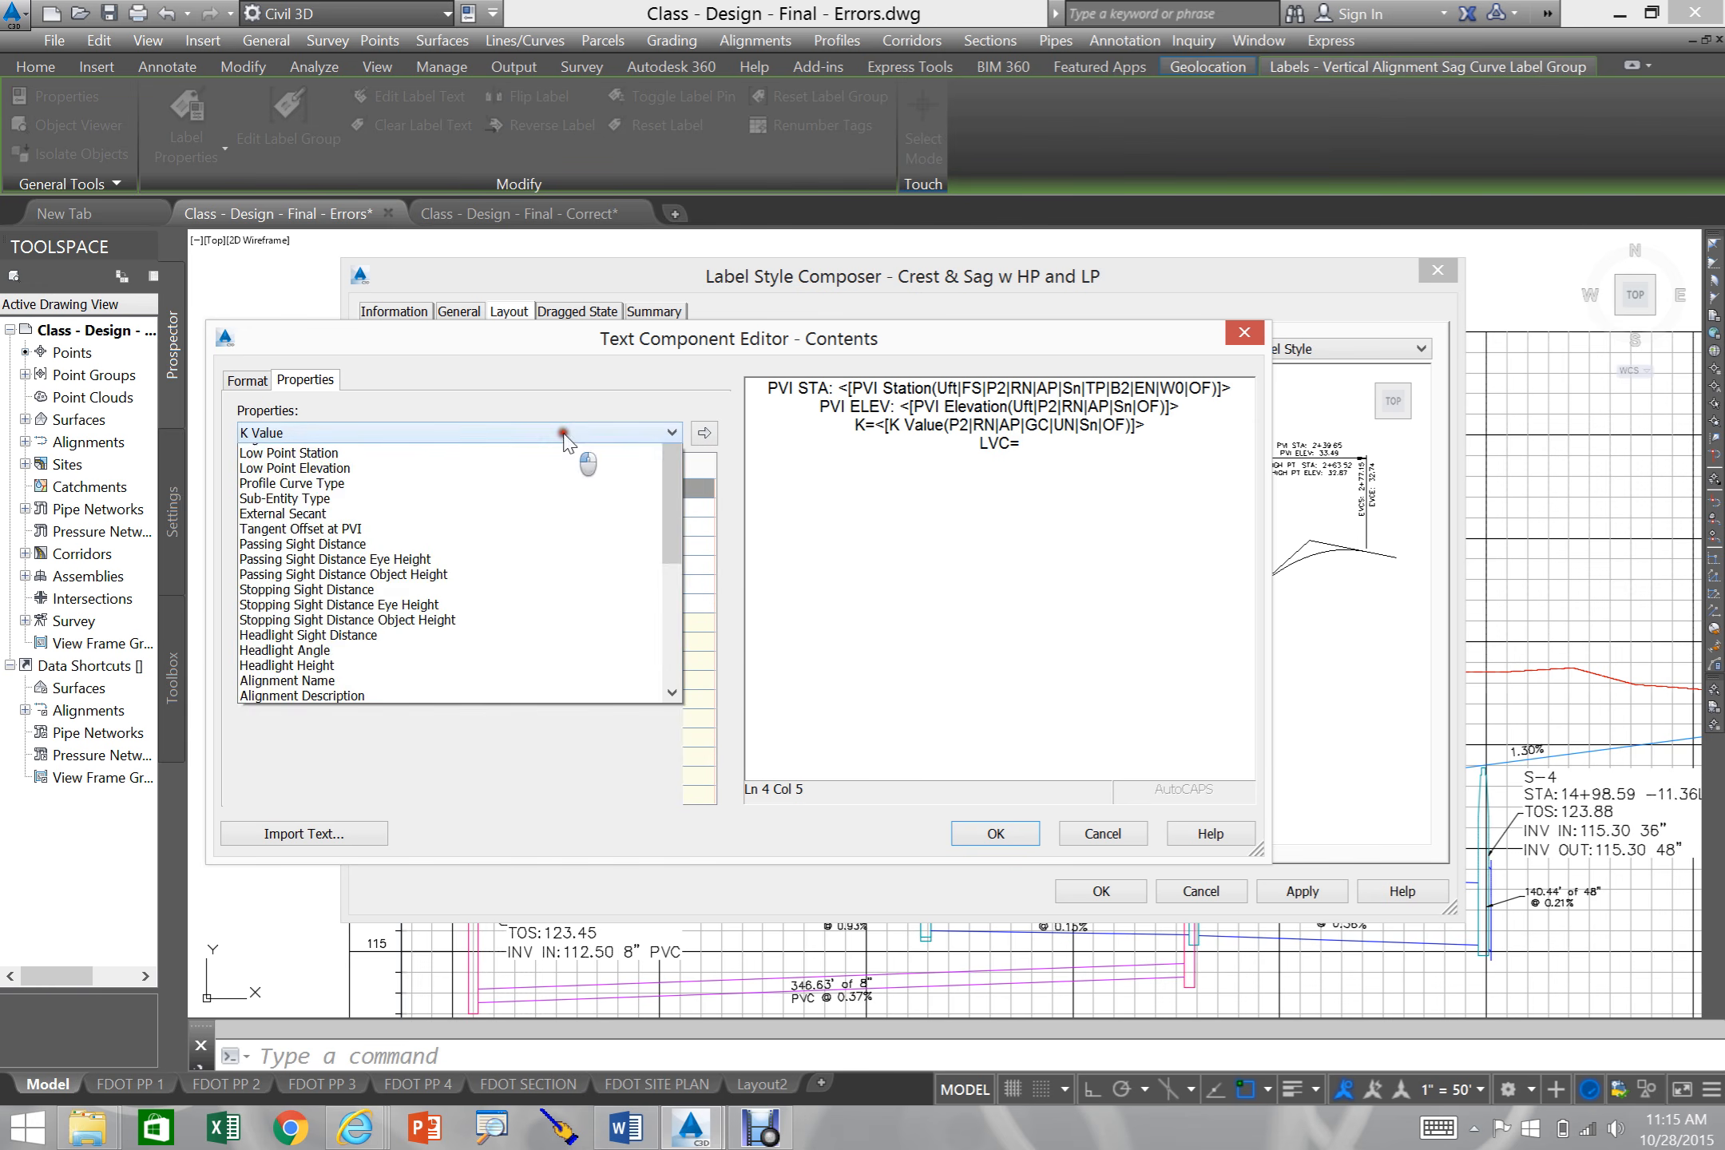
{"action": "left_click", "coordinate": [563, 432]}
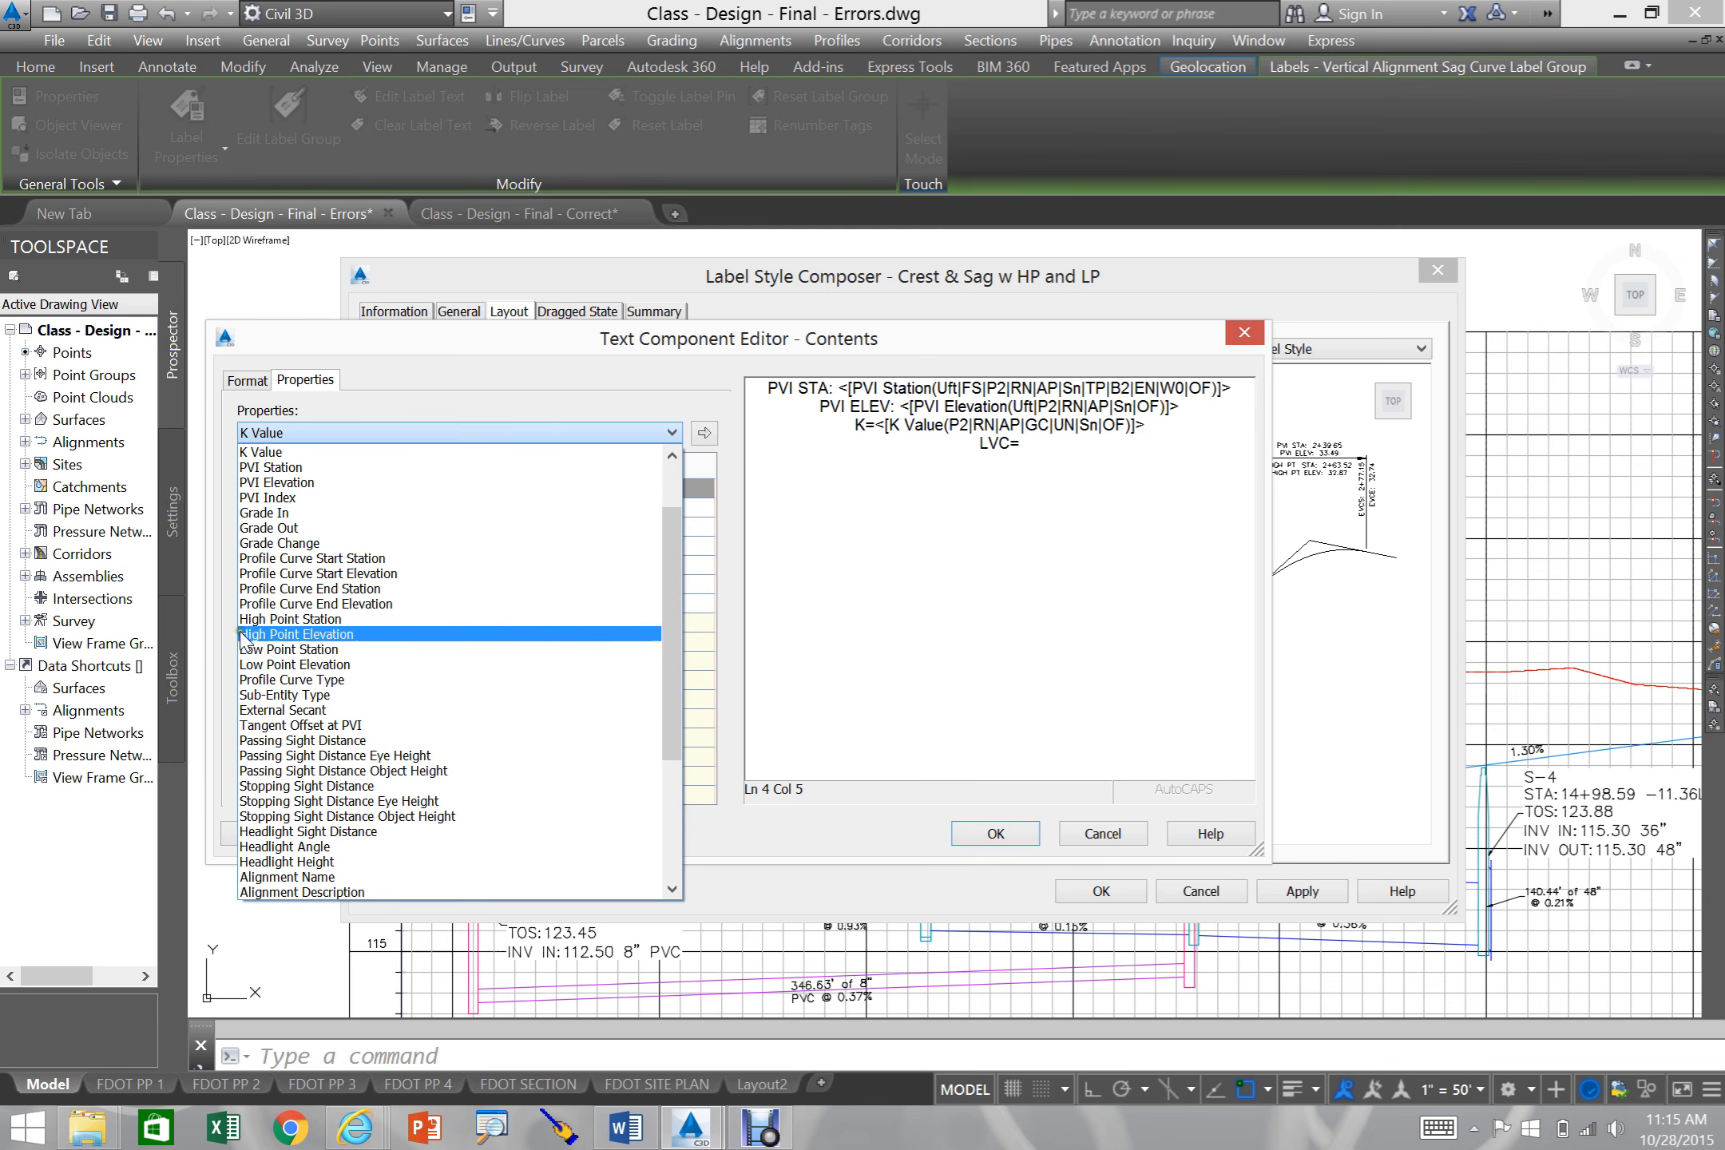
{"action": "scroll", "coordinate": [387, 478], "scroll_direction": "up", "scroll_amount": 2}
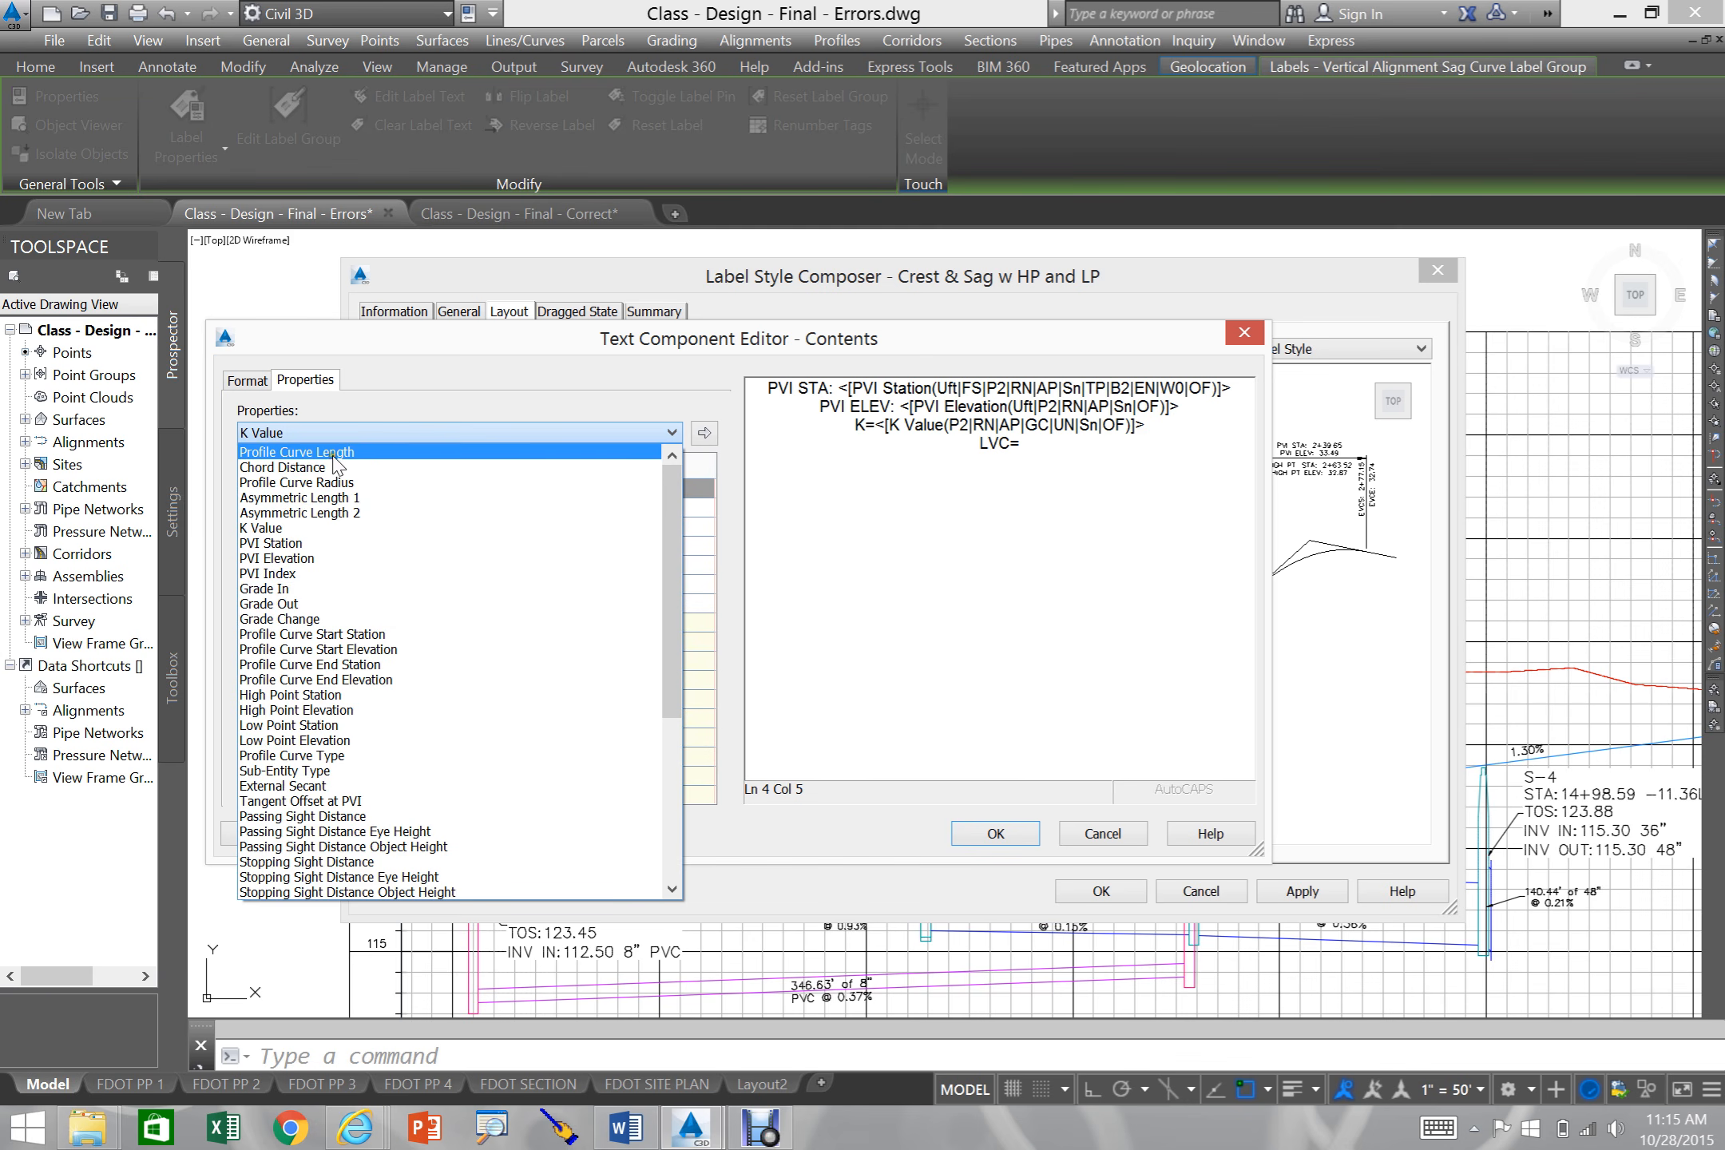
{"action": "left_click", "coordinate": [303, 453]}
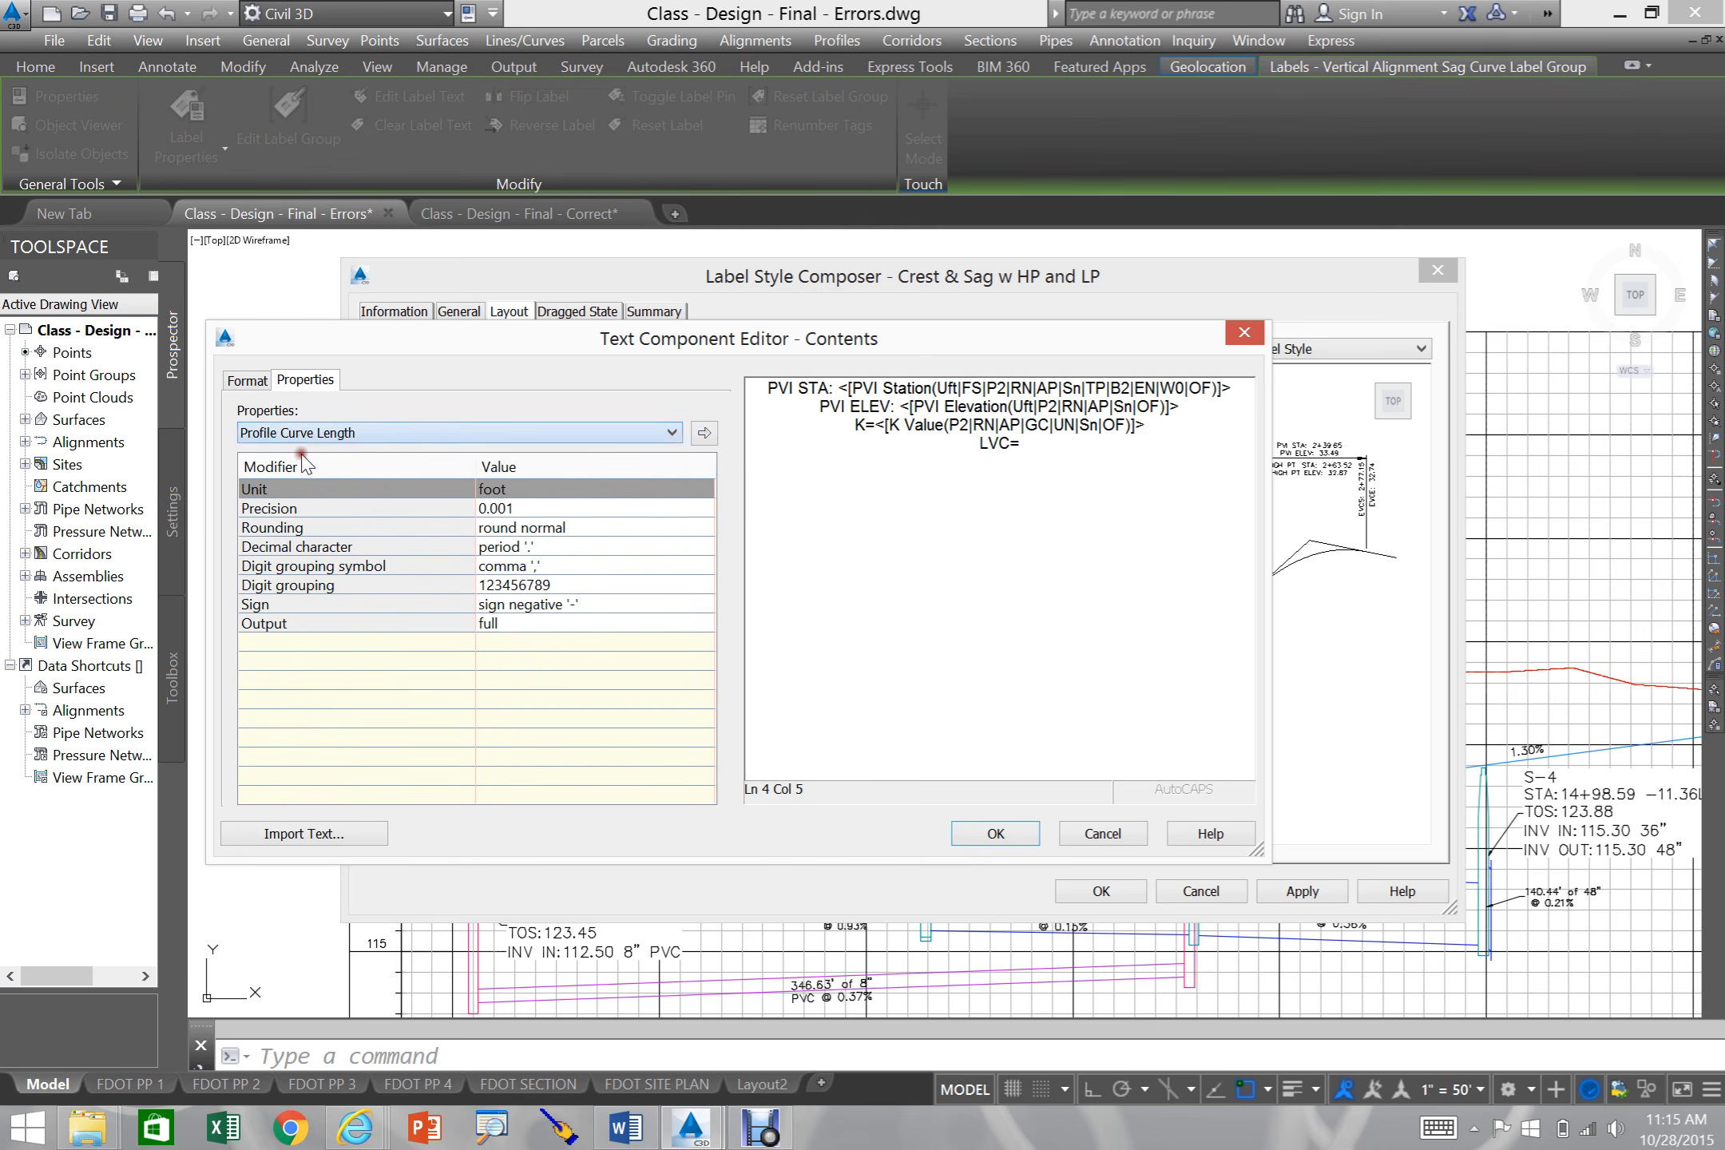
{"action": "left_click", "coordinate": [519, 511]}
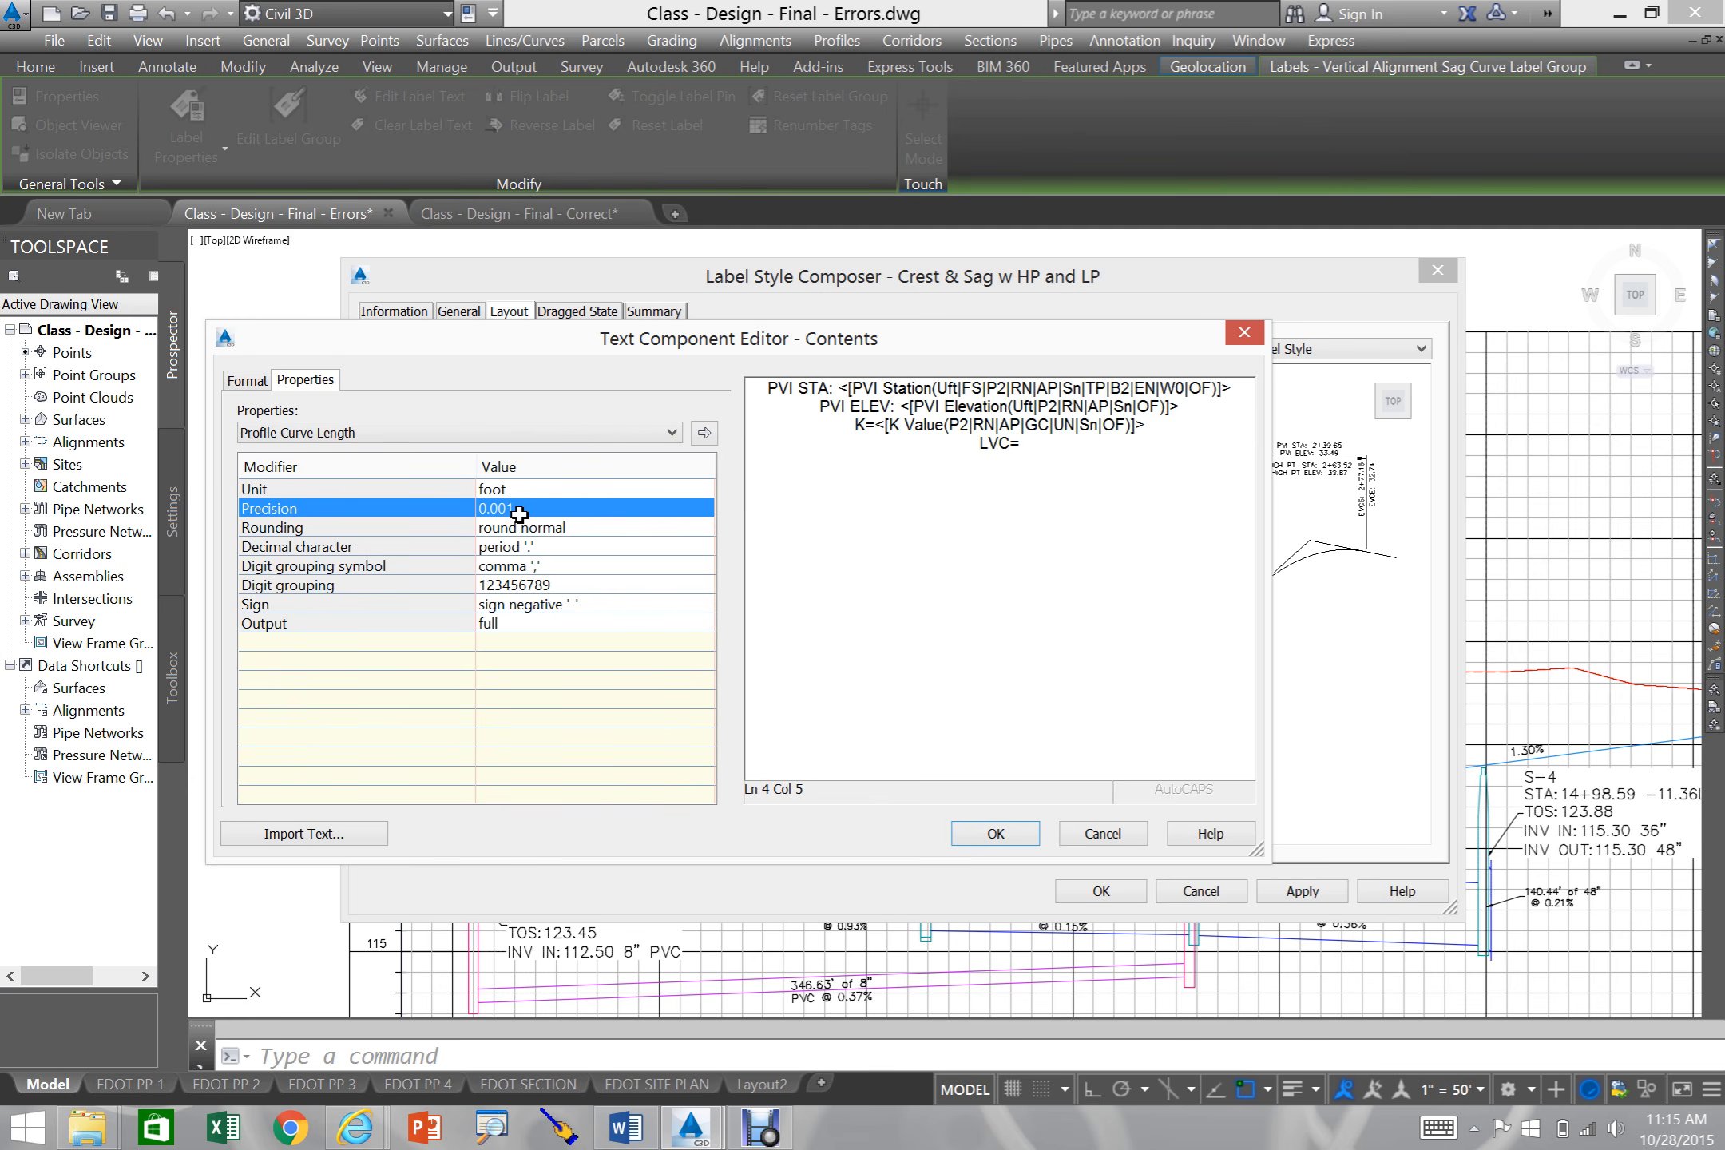
{"action": "left_click", "coordinate": [519, 511]}
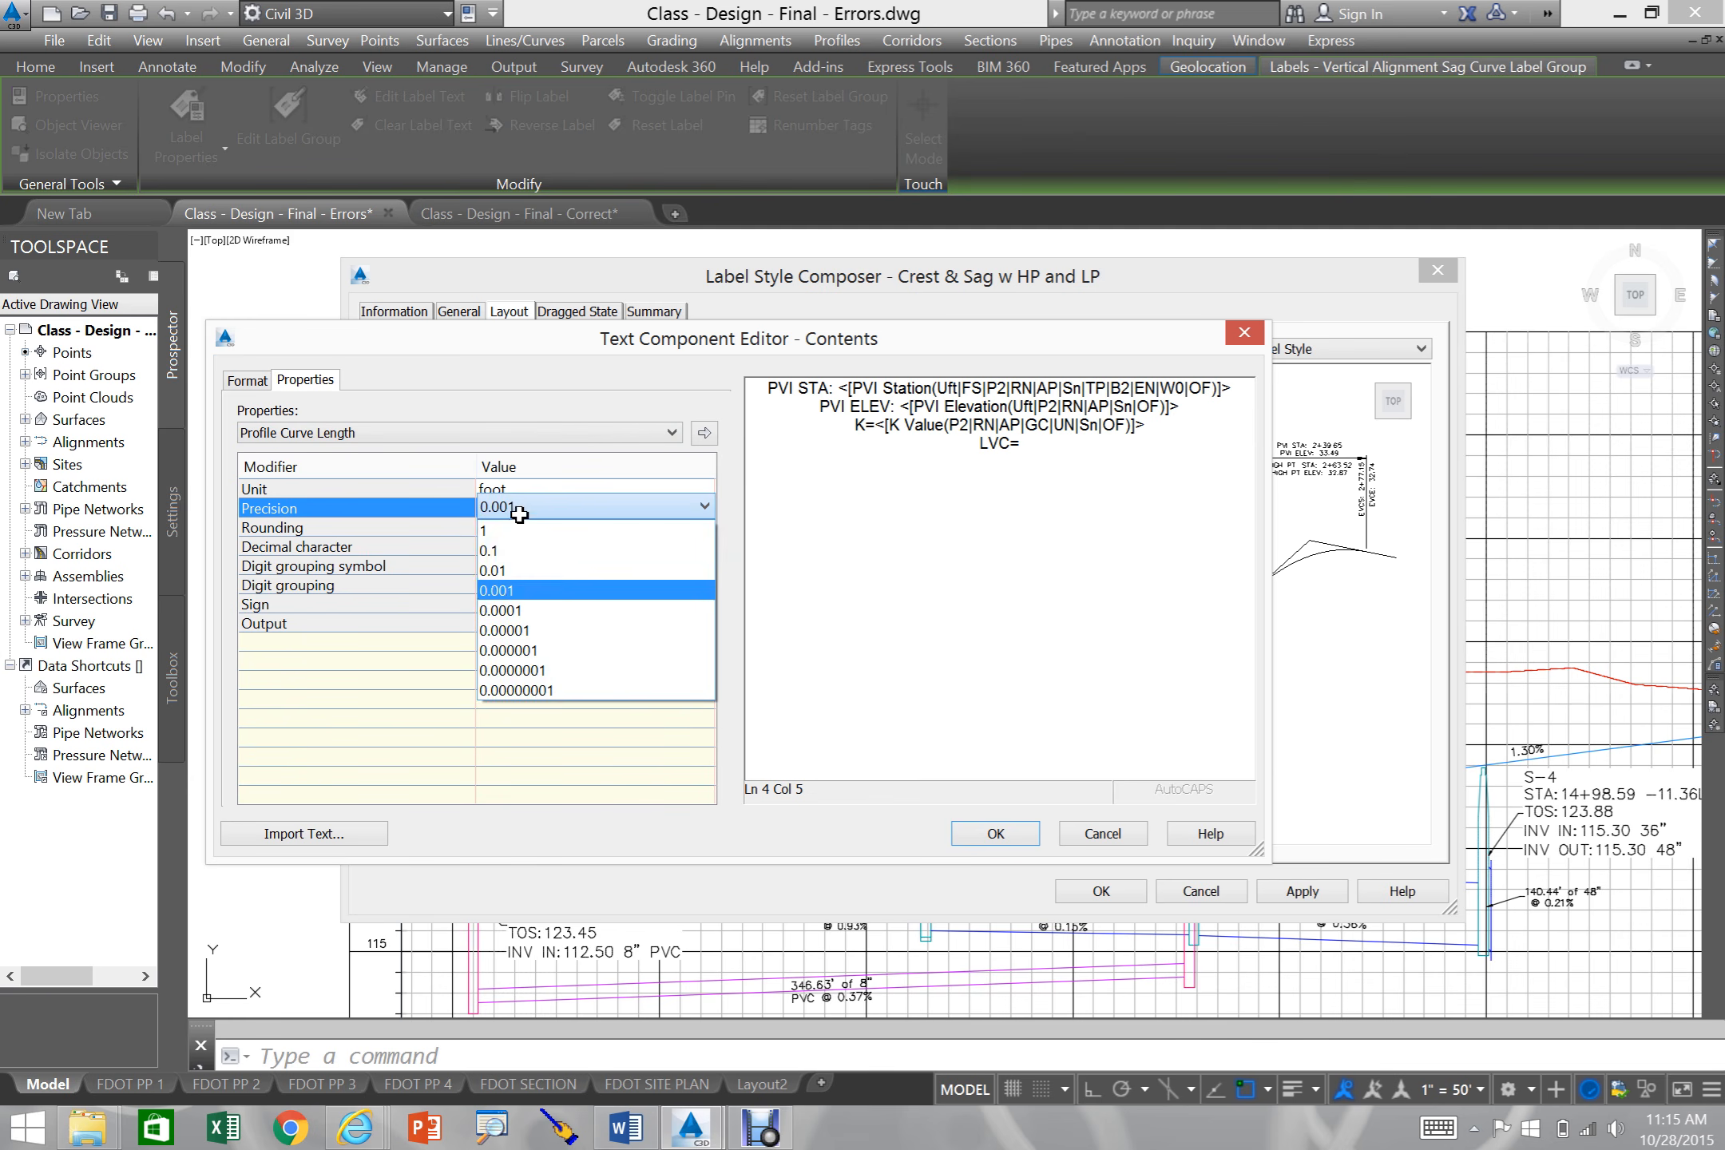
{"action": "left_click", "coordinate": [503, 567]}
{"action": "left_click", "coordinate": [703, 432]}
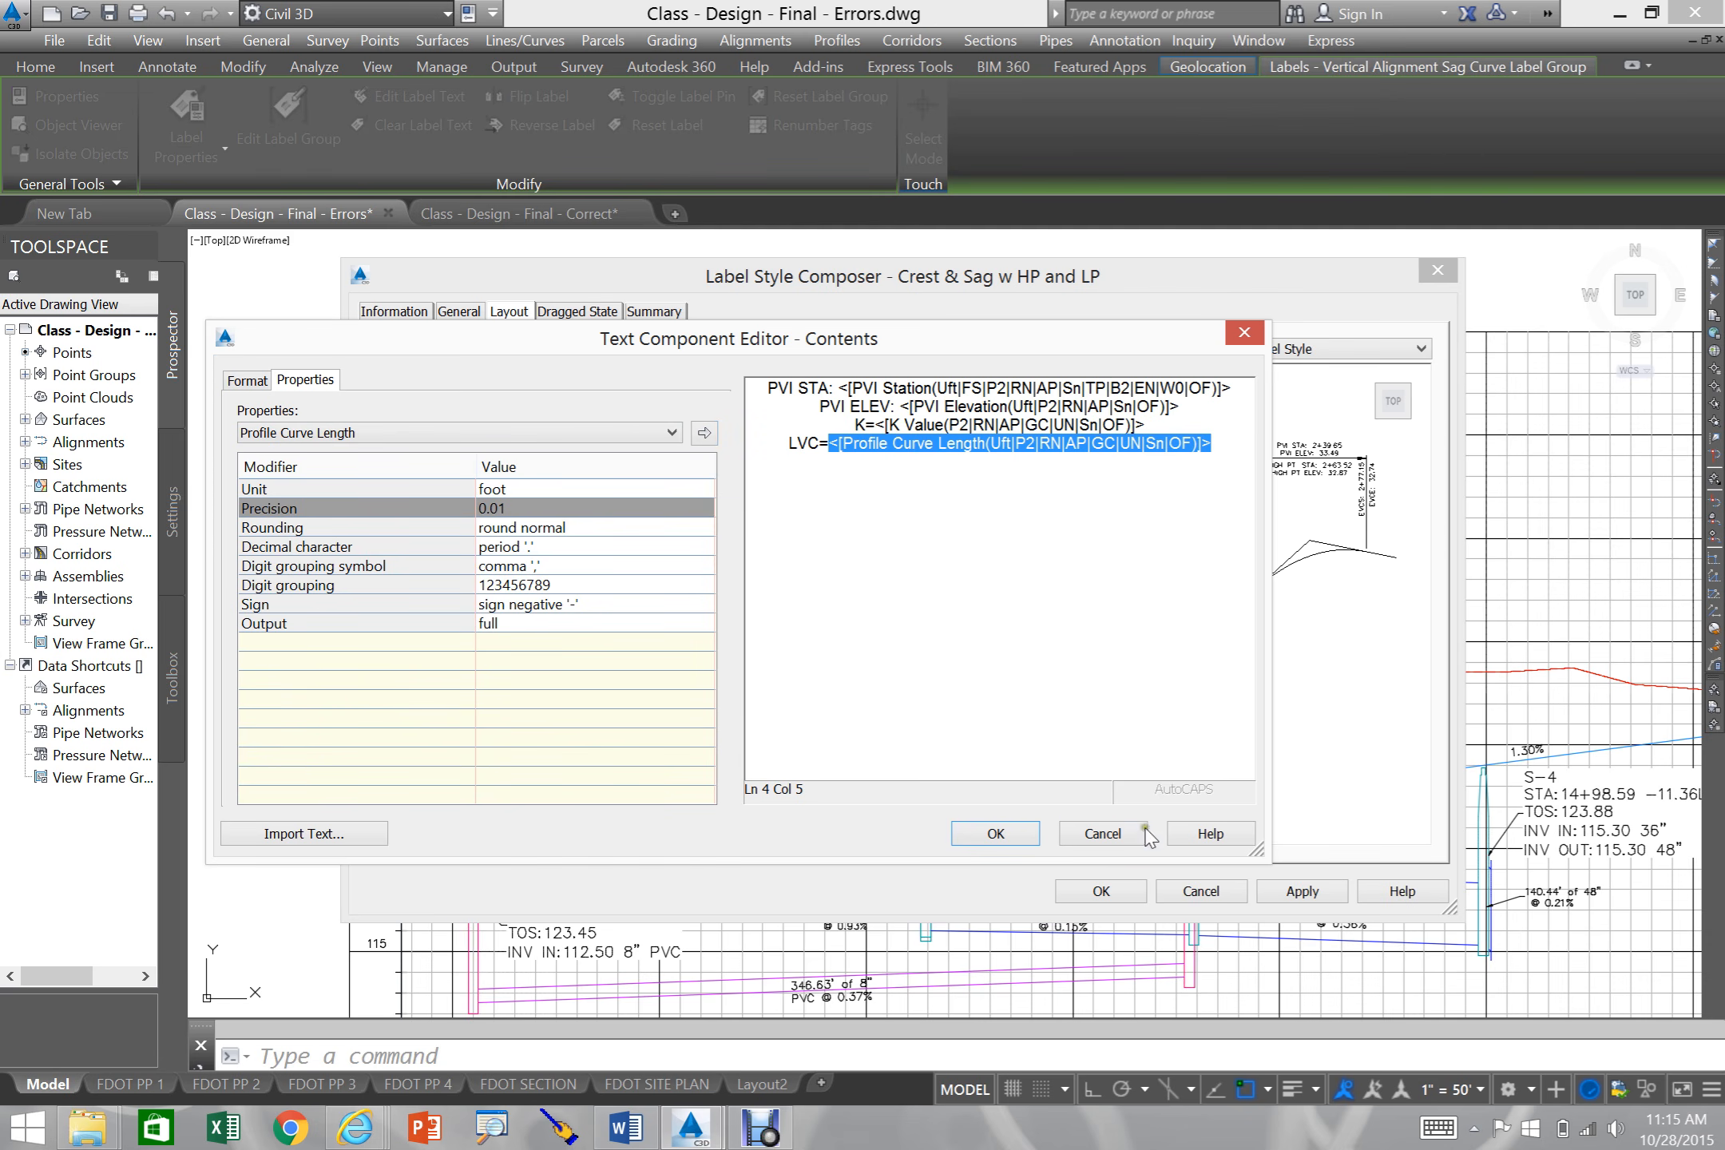
{"action": "left_click", "coordinate": [994, 834]}
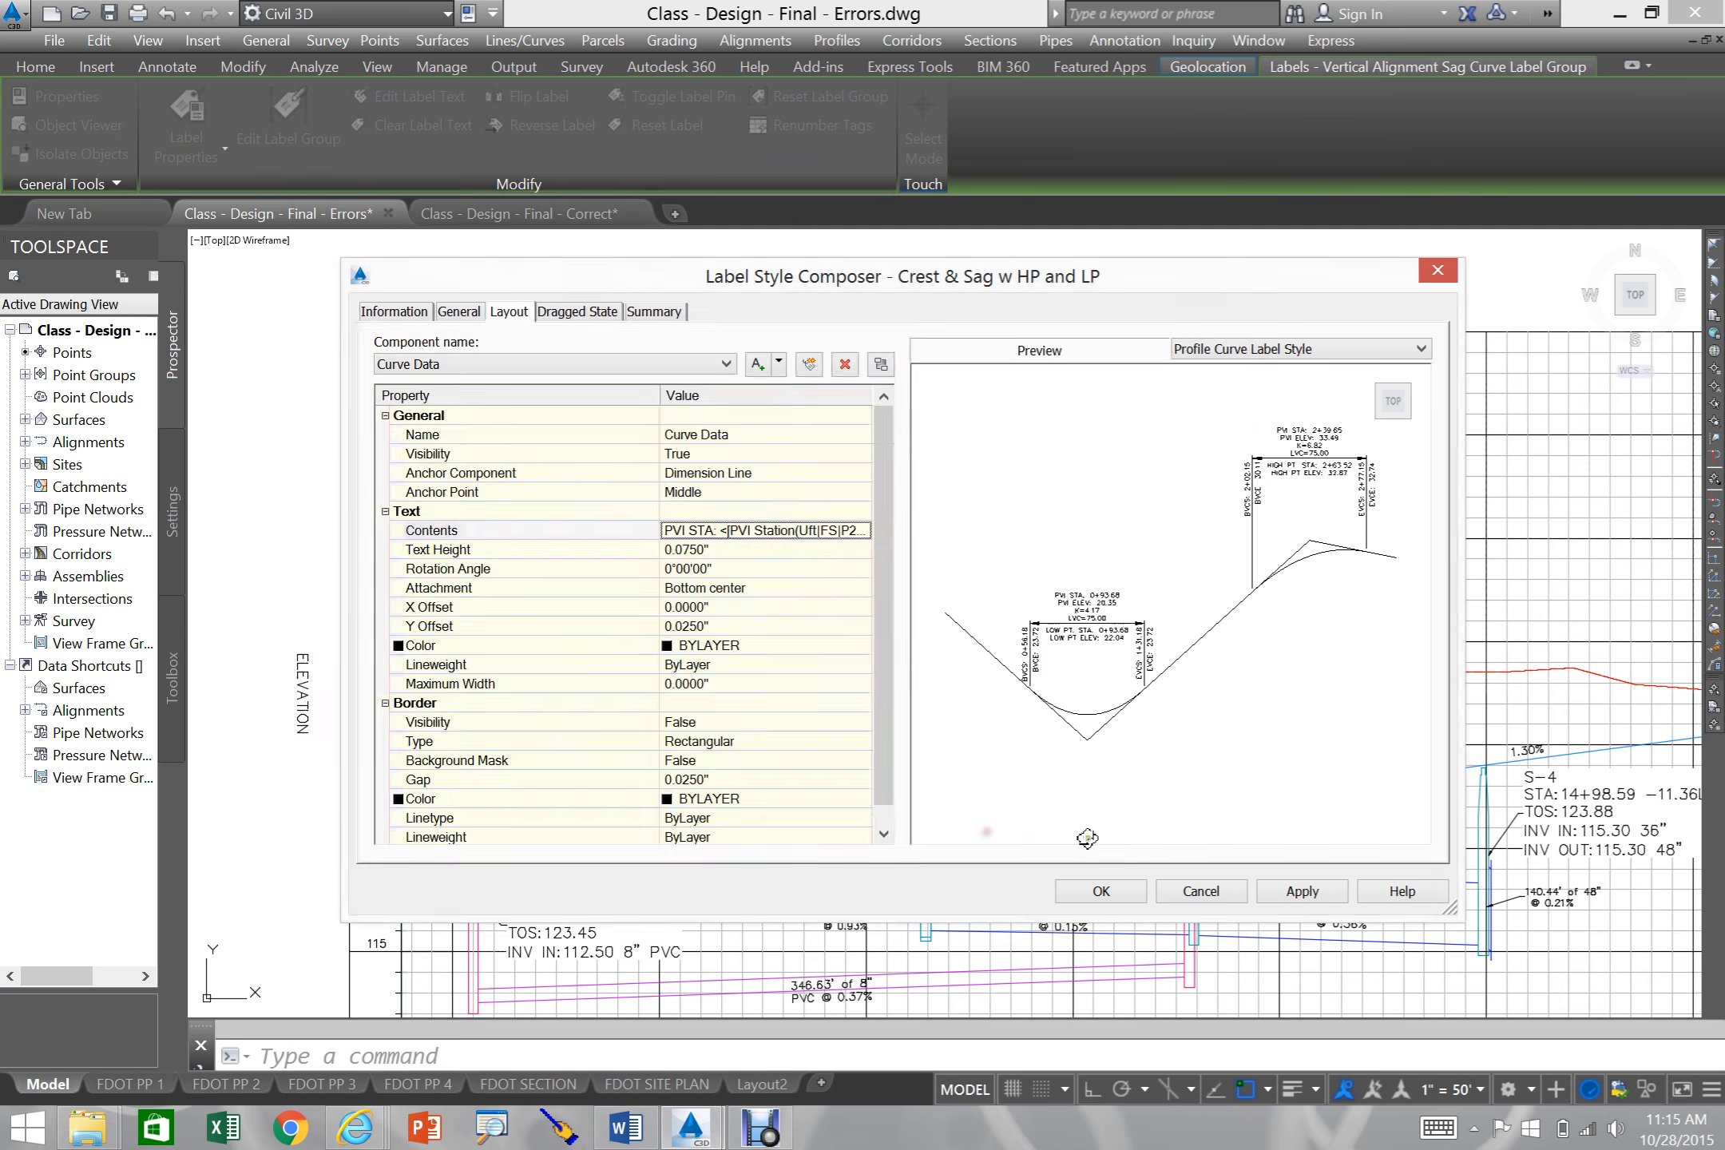
- Apply the edited Crest & Sag w HP and LP style, keep it as the picked style, and apply the Proposed Road 1 profile labels
{"action": "left_click", "coordinate": [1305, 893]}
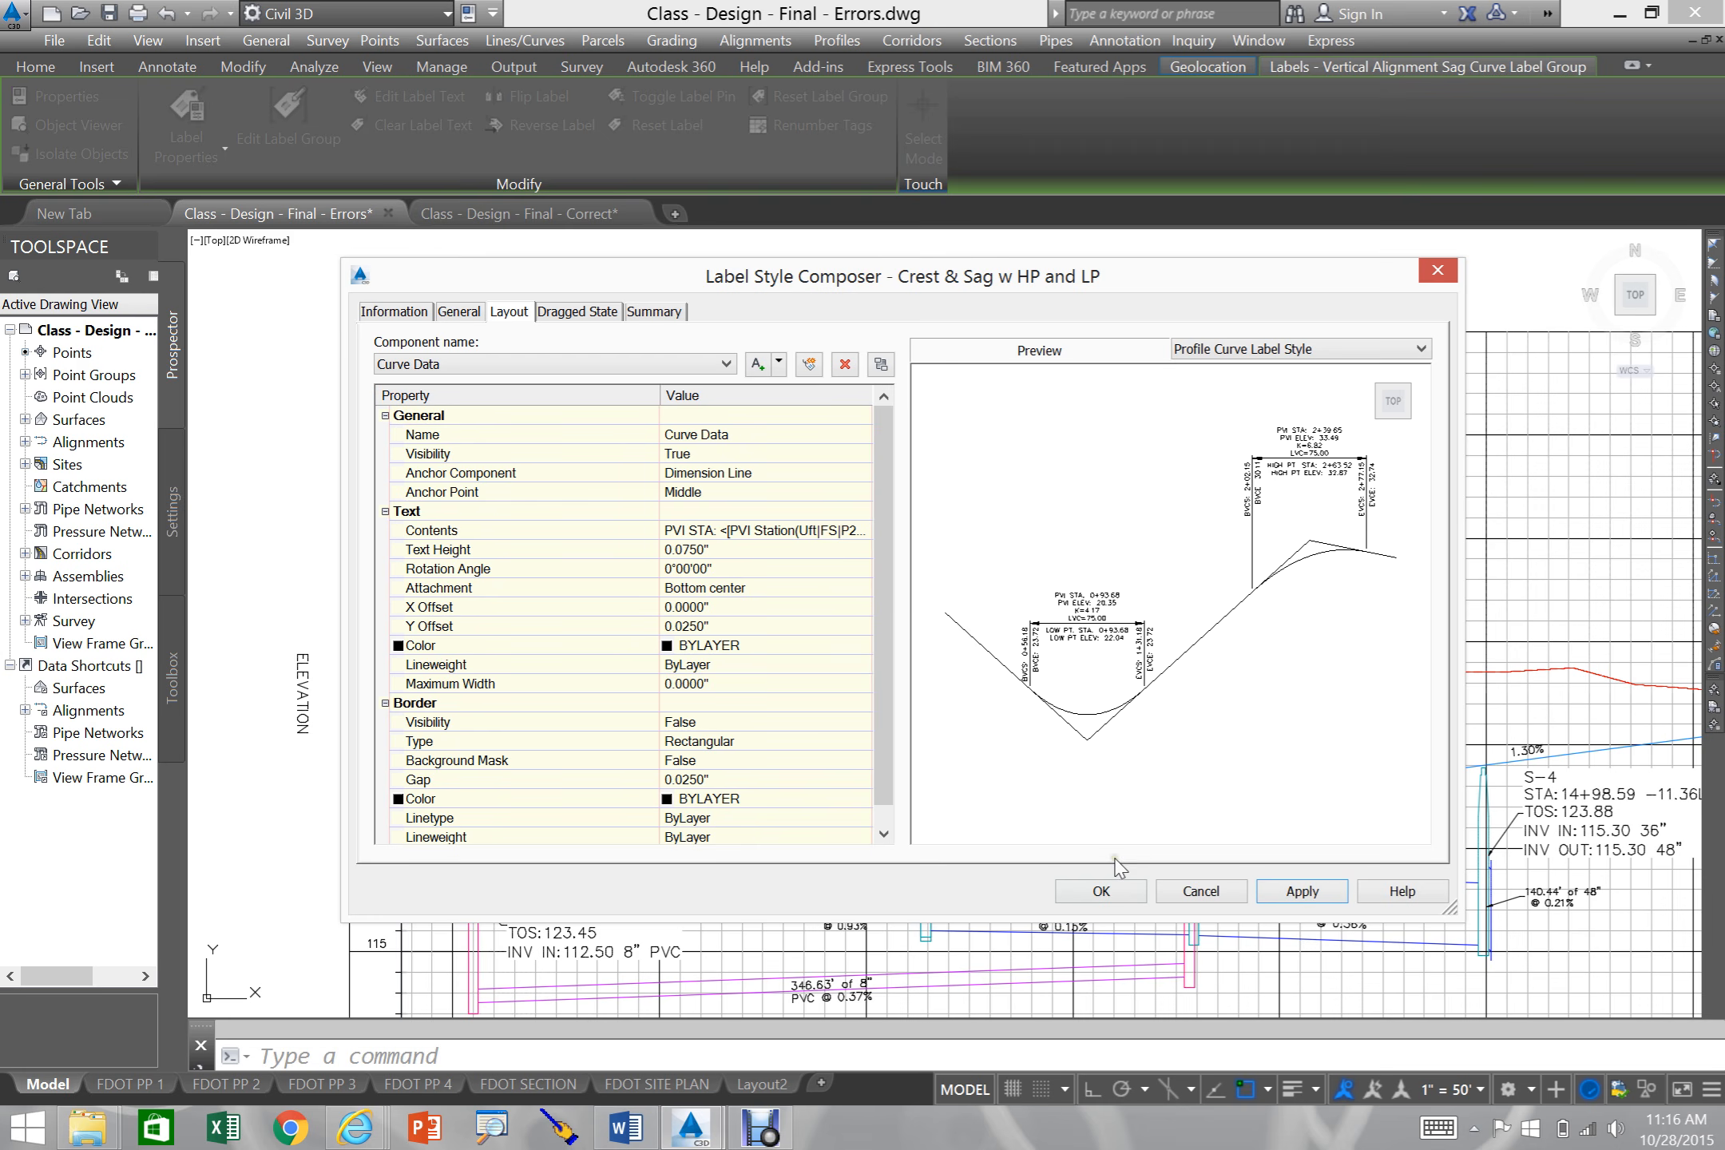
{"action": "left_click", "coordinate": [1118, 890]}
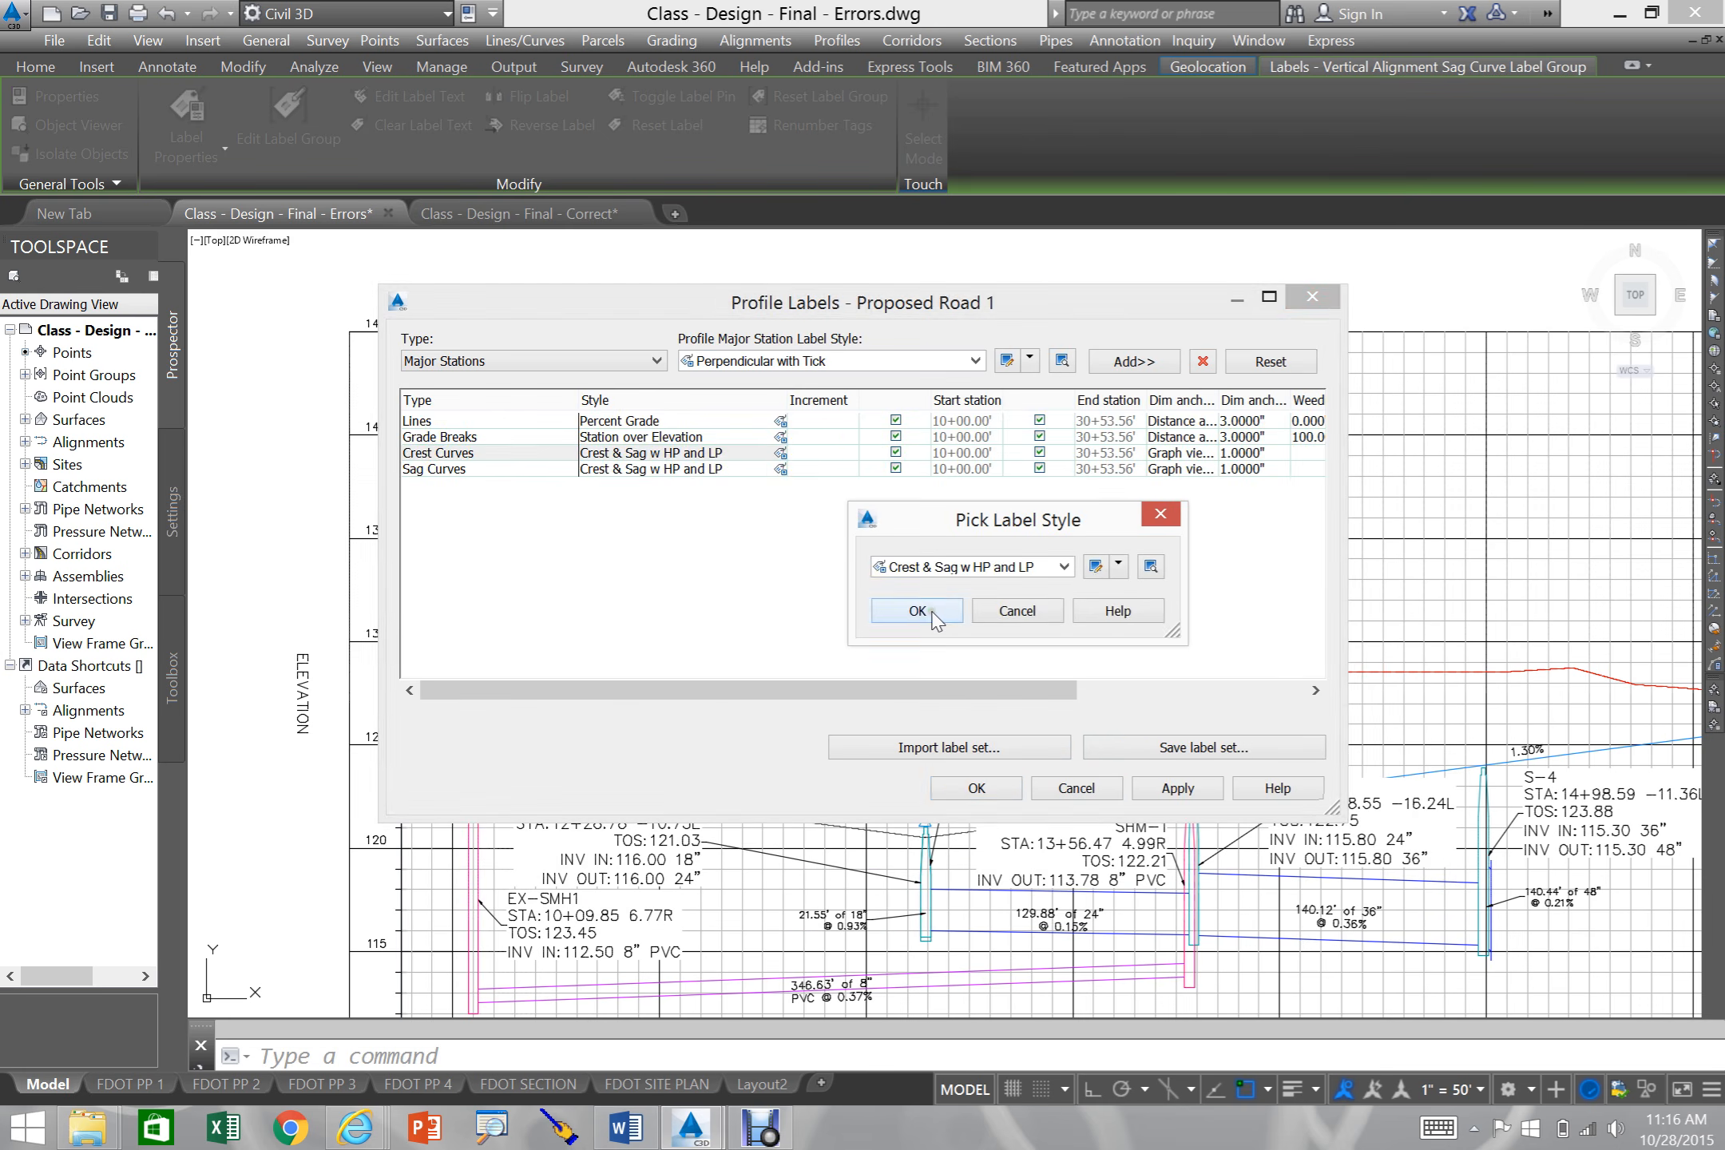
{"action": "left_click", "coordinate": [917, 611]}
{"action": "left_click", "coordinate": [1158, 790]}
{"action": "left_click", "coordinate": [970, 789]}
{"action": "key", "text": "Escape"}
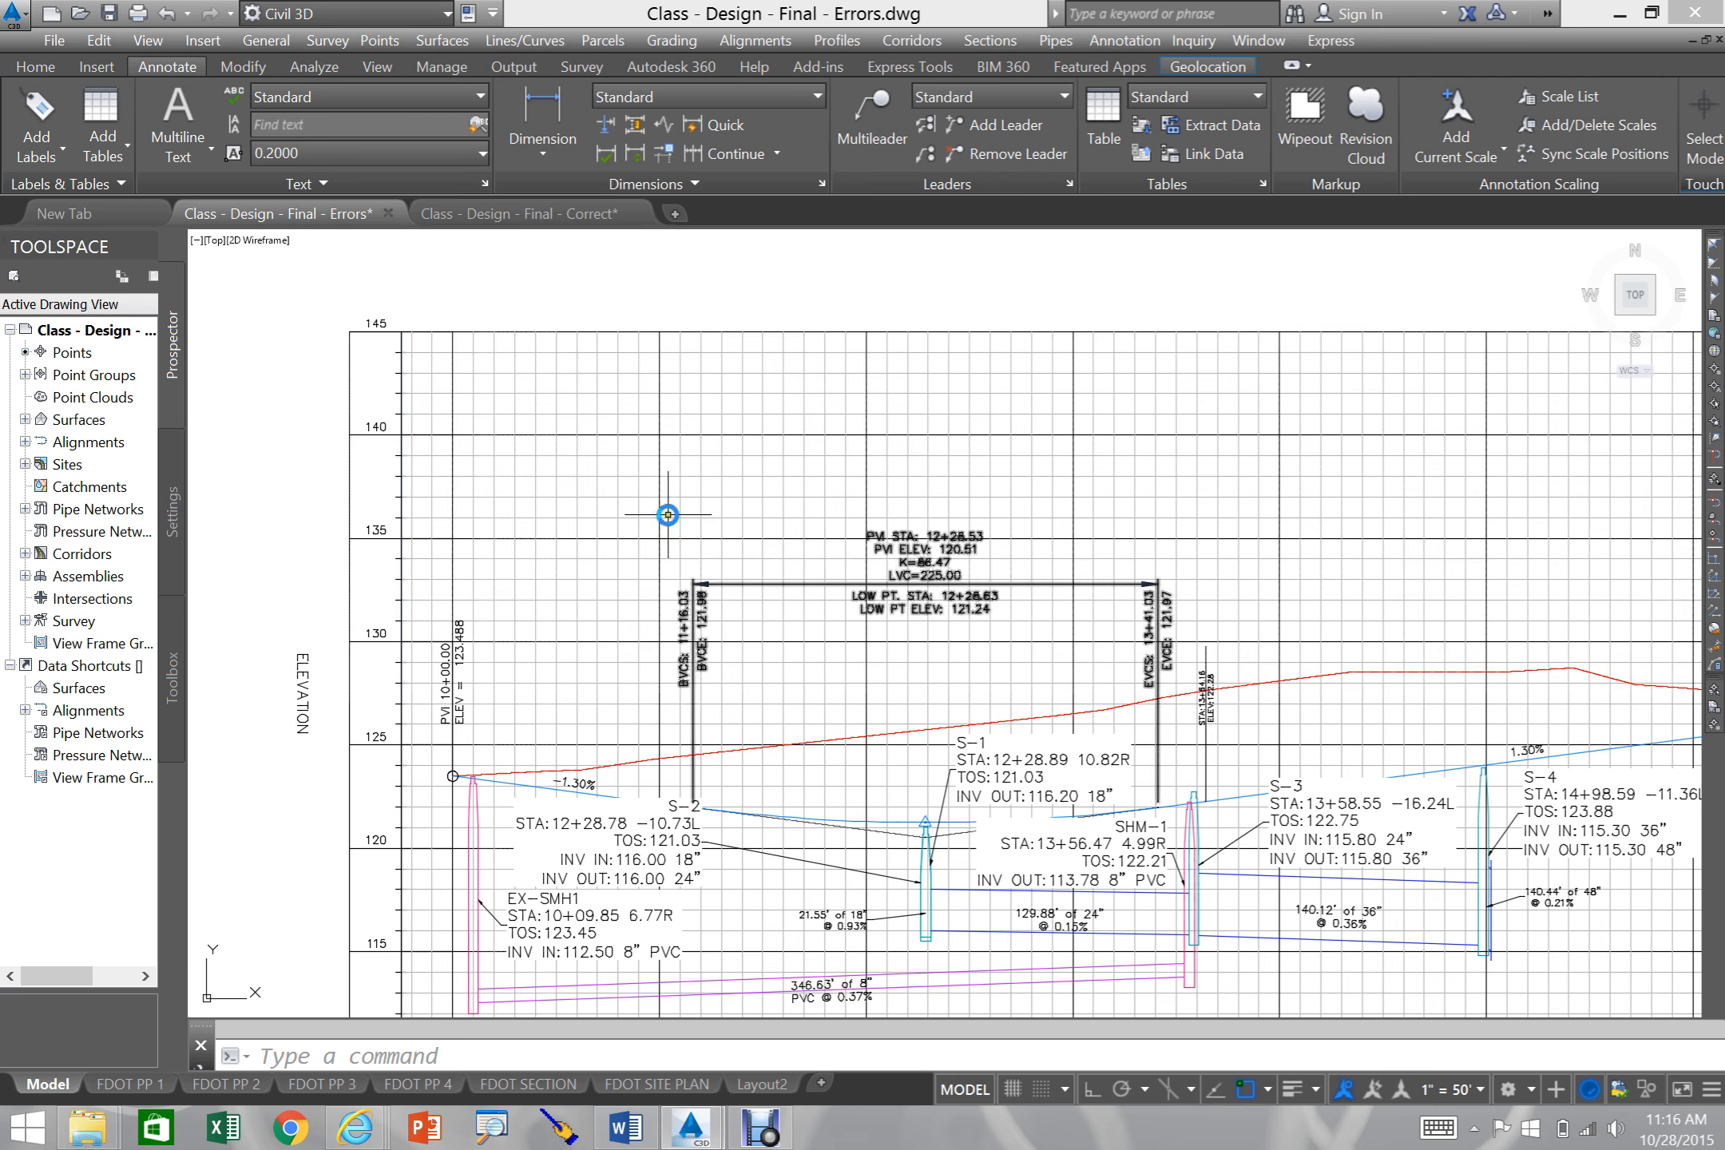
- Examine the updated sag and crest curve labels in the profile view, checking their PVI, K and LVC lines
{"action": "scroll", "coordinate": [877, 647], "scroll_direction": "down", "scroll_amount": 1}
{"action": "scroll", "coordinate": [732, 577], "scroll_direction": "up", "scroll_amount": 3}
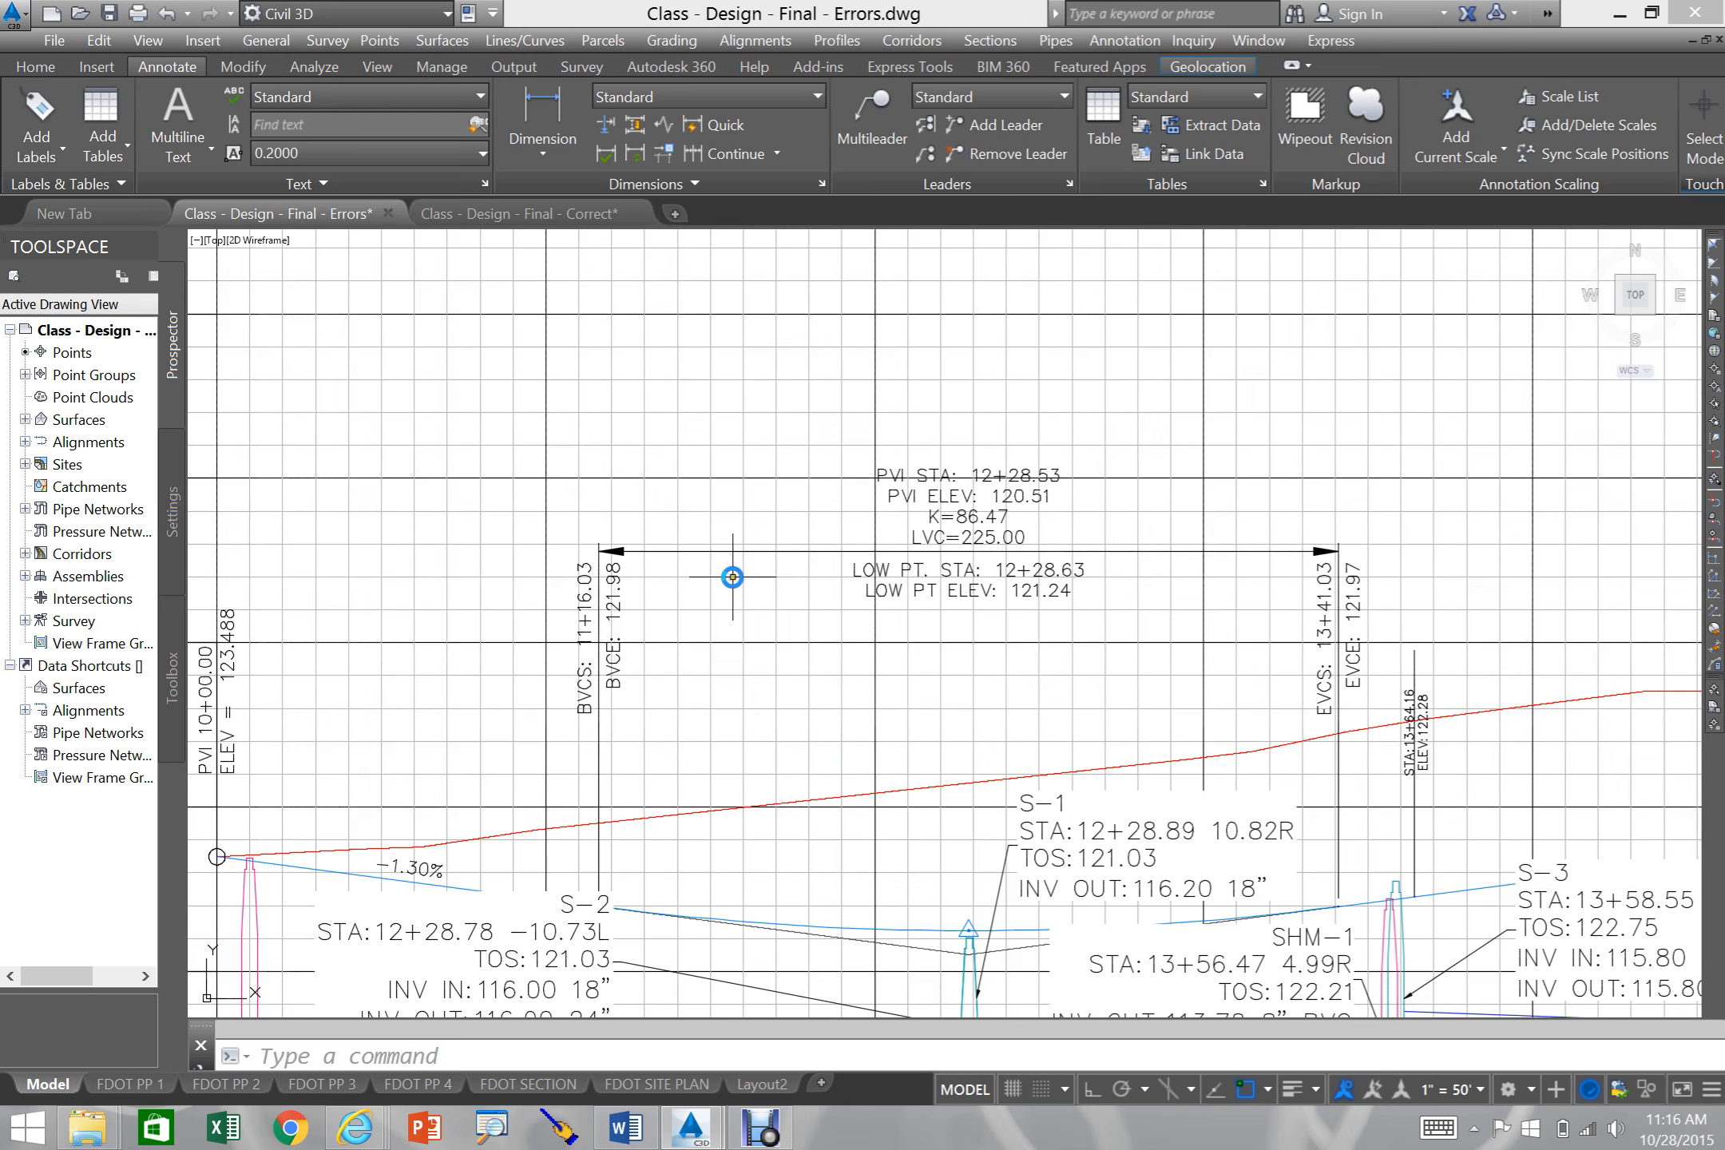
{"action": "mouse_move", "coordinate": [1127, 631]}
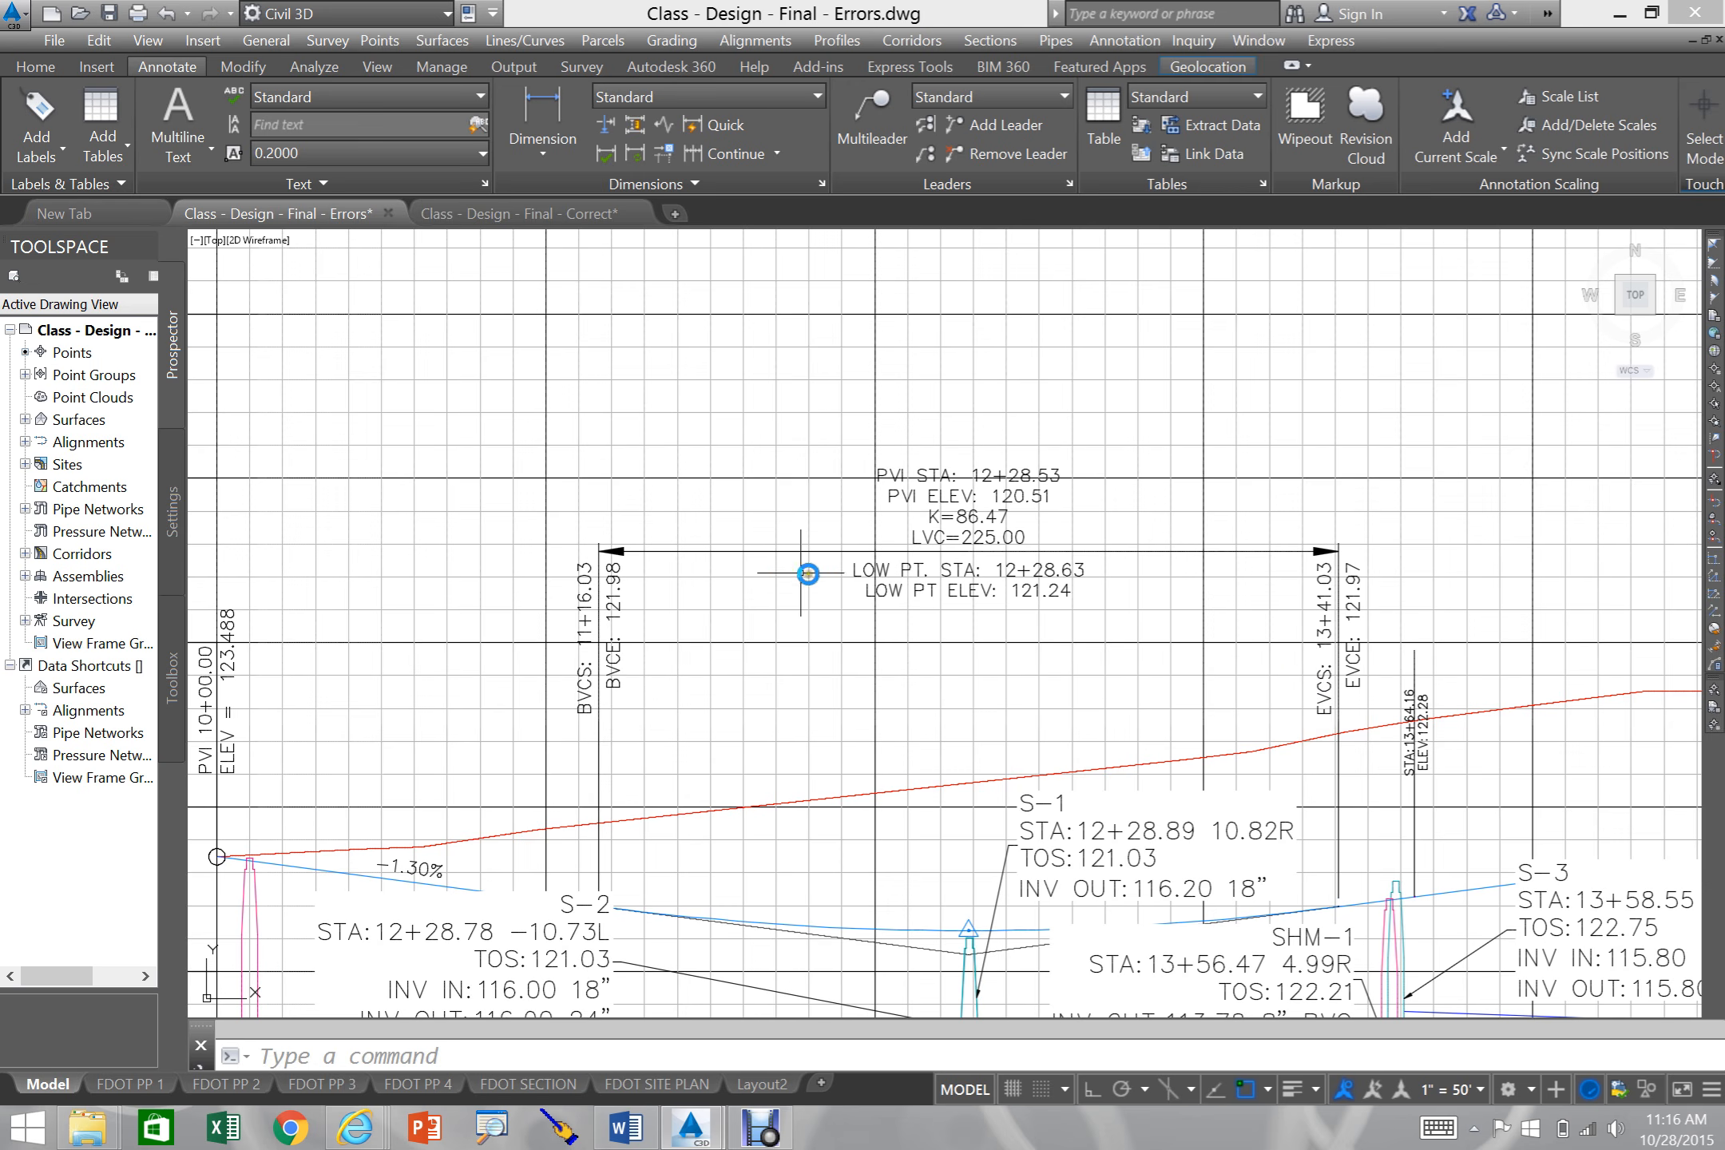
{"action": "scroll", "coordinate": [787, 579], "scroll_direction": "down", "scroll_amount": 4}
{"action": "scroll", "coordinate": [1193, 566], "scroll_direction": "down", "scroll_amount": 2}
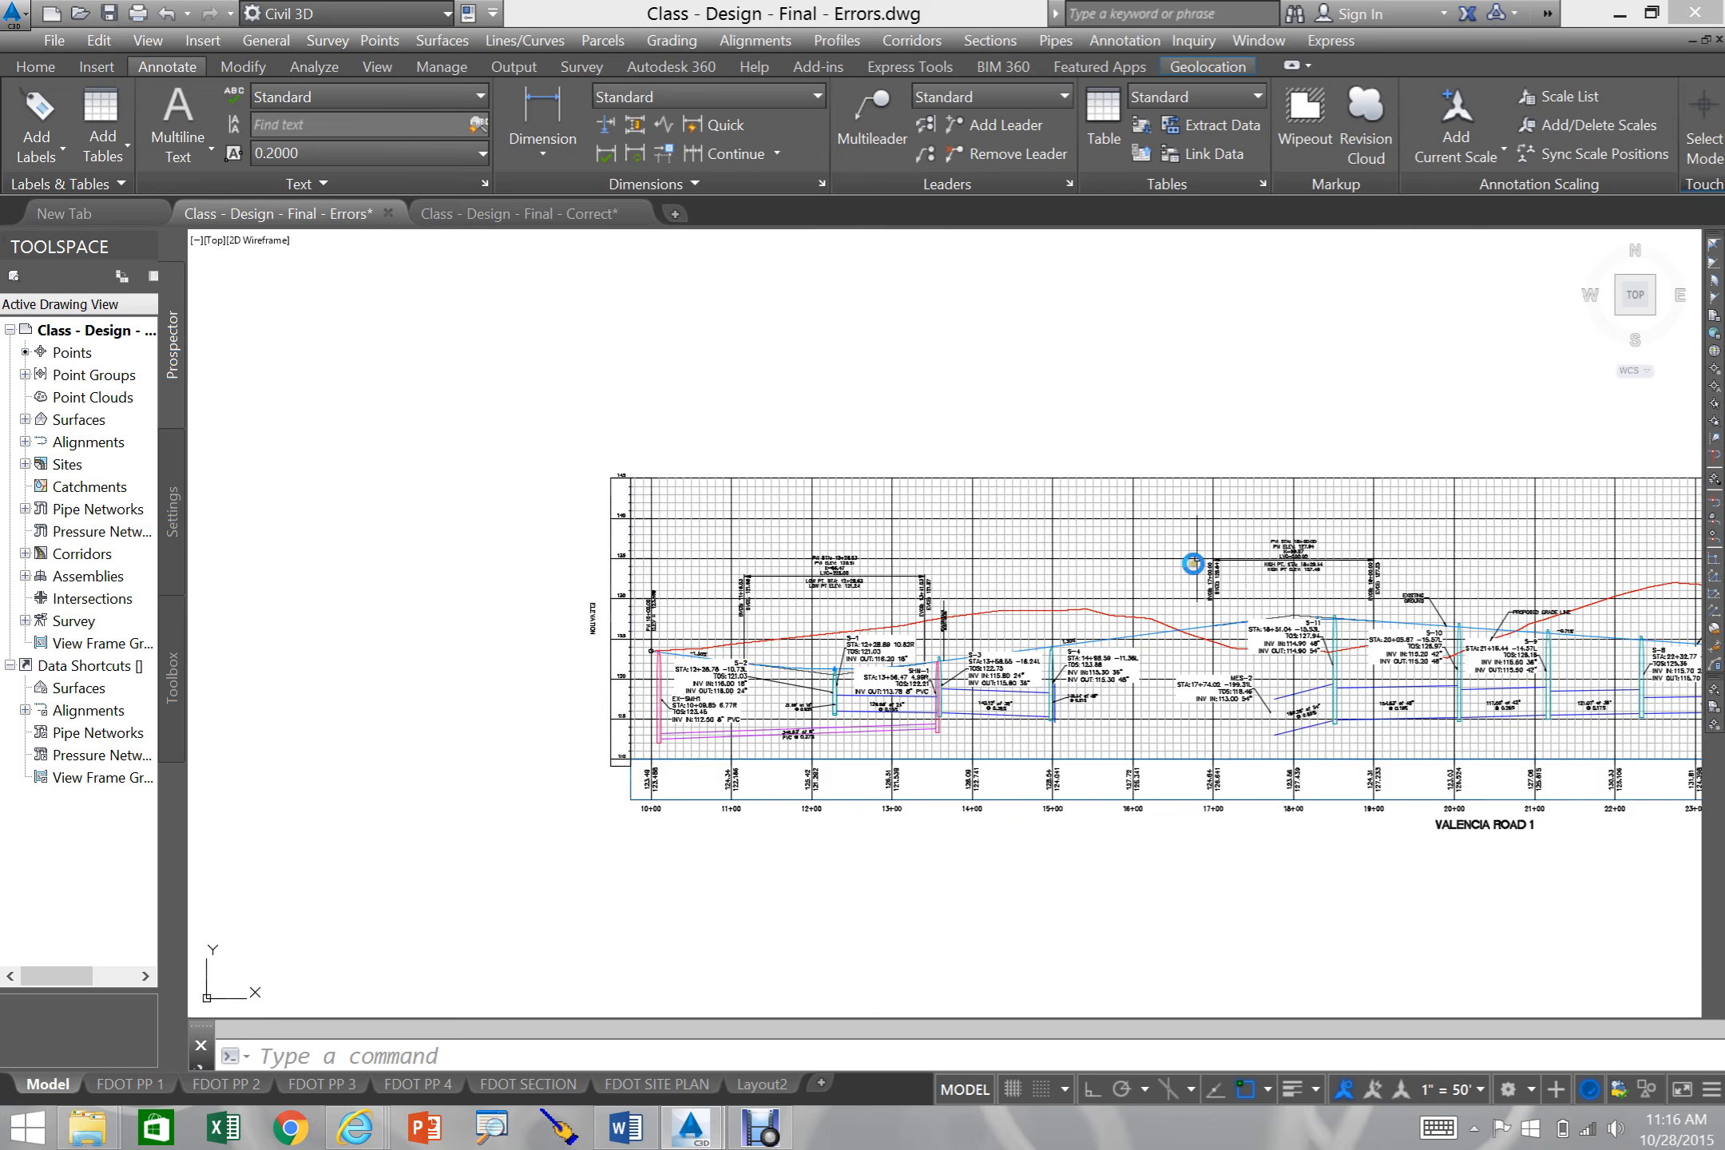
{"action": "scroll", "coordinate": [1278, 585], "scroll_direction": "up", "scroll_amount": 7}
{"action": "scroll", "coordinate": [674, 578], "scroll_direction": "down", "scroll_amount": 1}
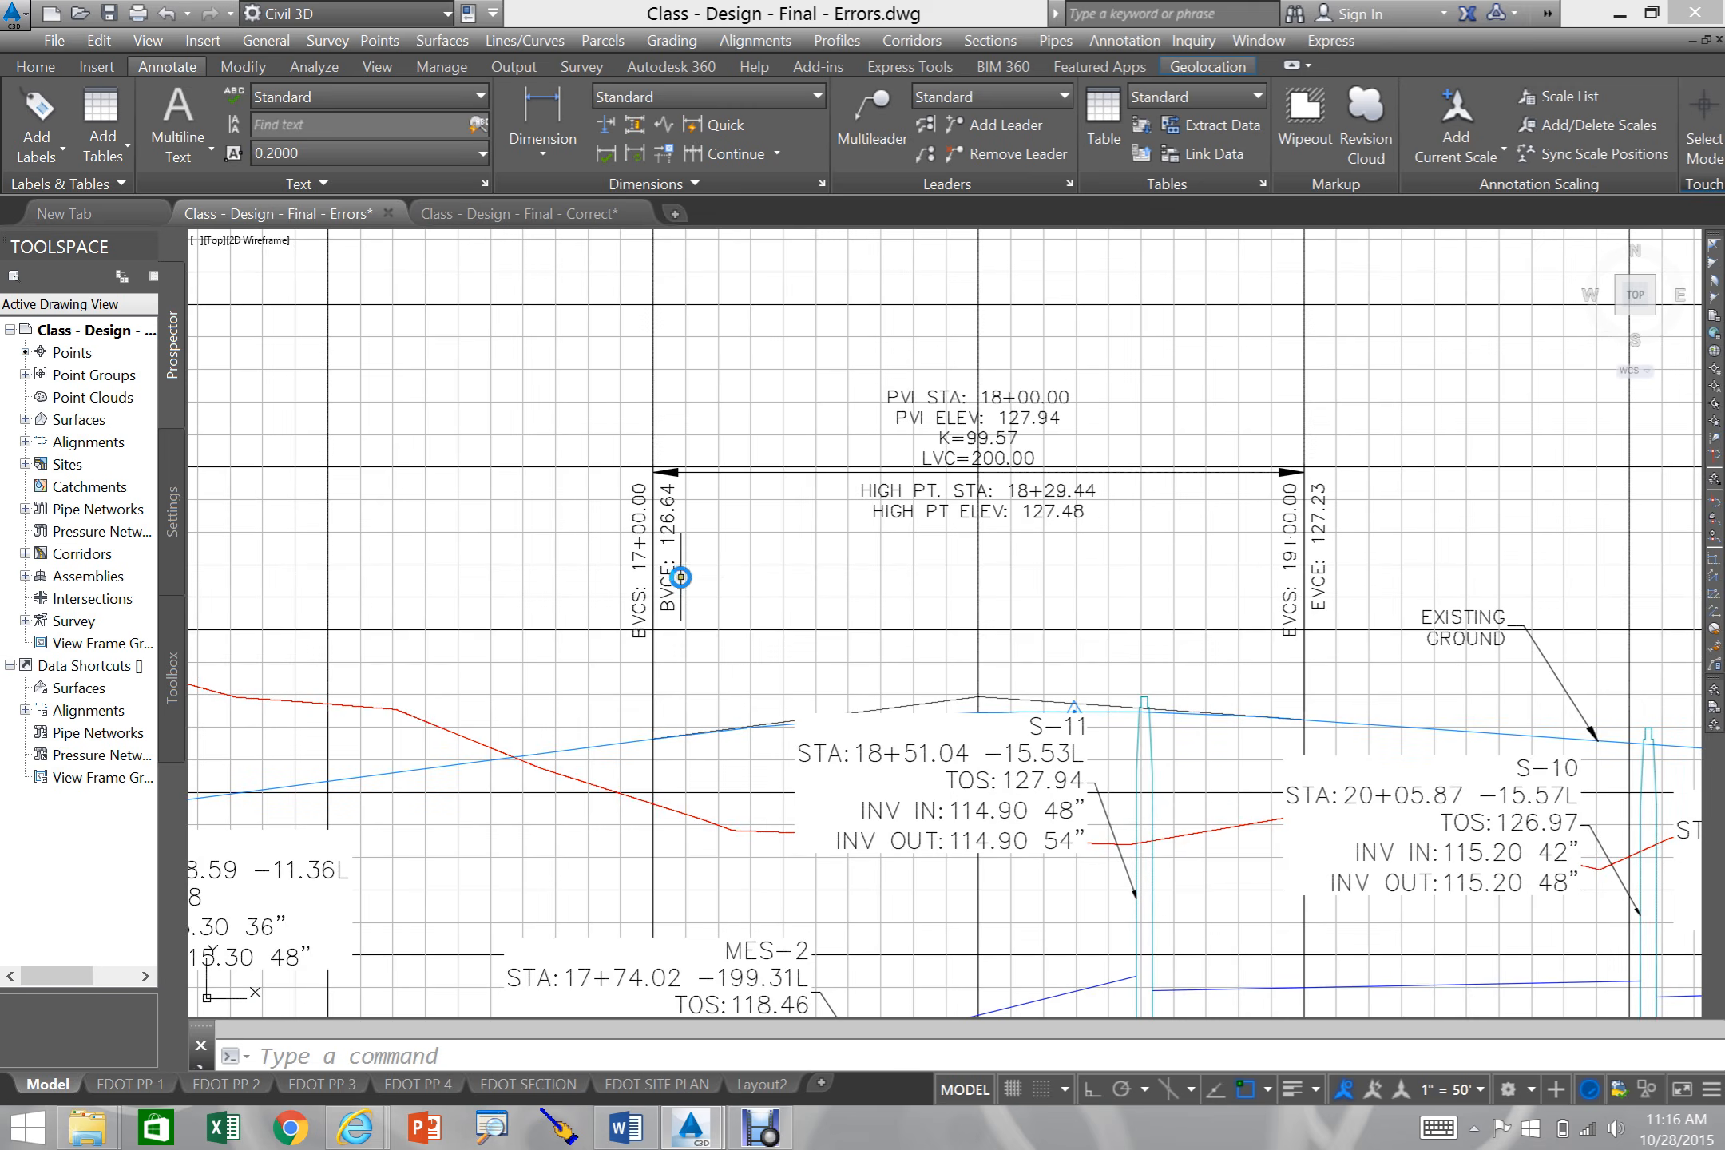
{"action": "scroll", "coordinate": [1193, 759], "scroll_direction": "down", "scroll_amount": 3}
{"action": "scroll", "coordinate": [998, 559], "scroll_direction": "up", "scroll_amount": 5}
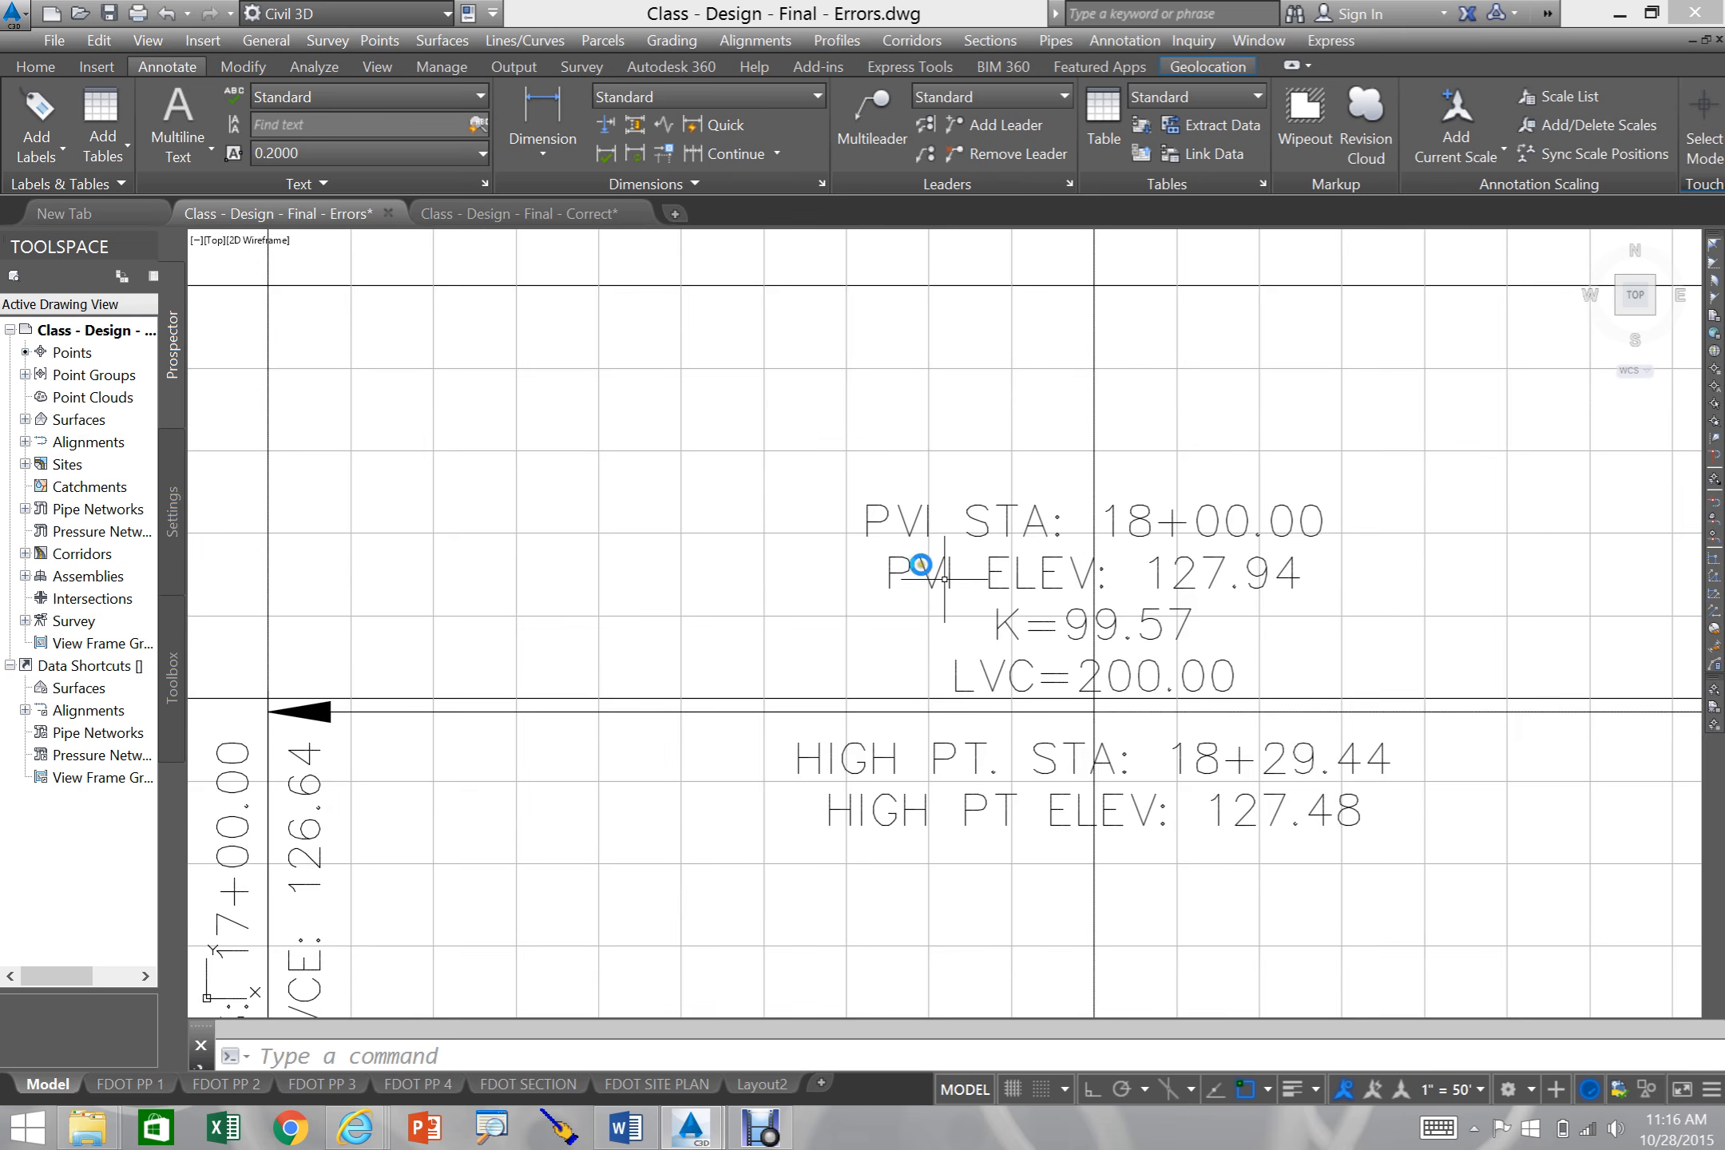